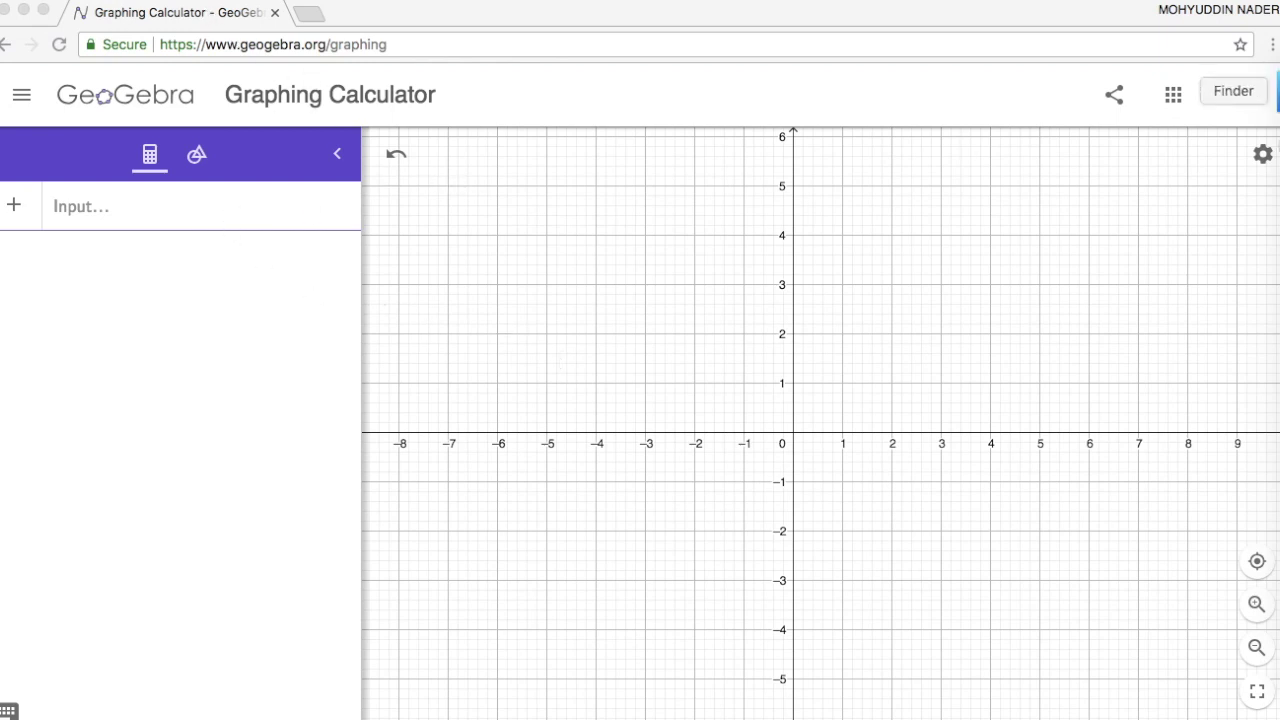
# Step: Sign in to GeoGebra with a Google account and show the Tools panel
pyautogui.click(1209, 100)
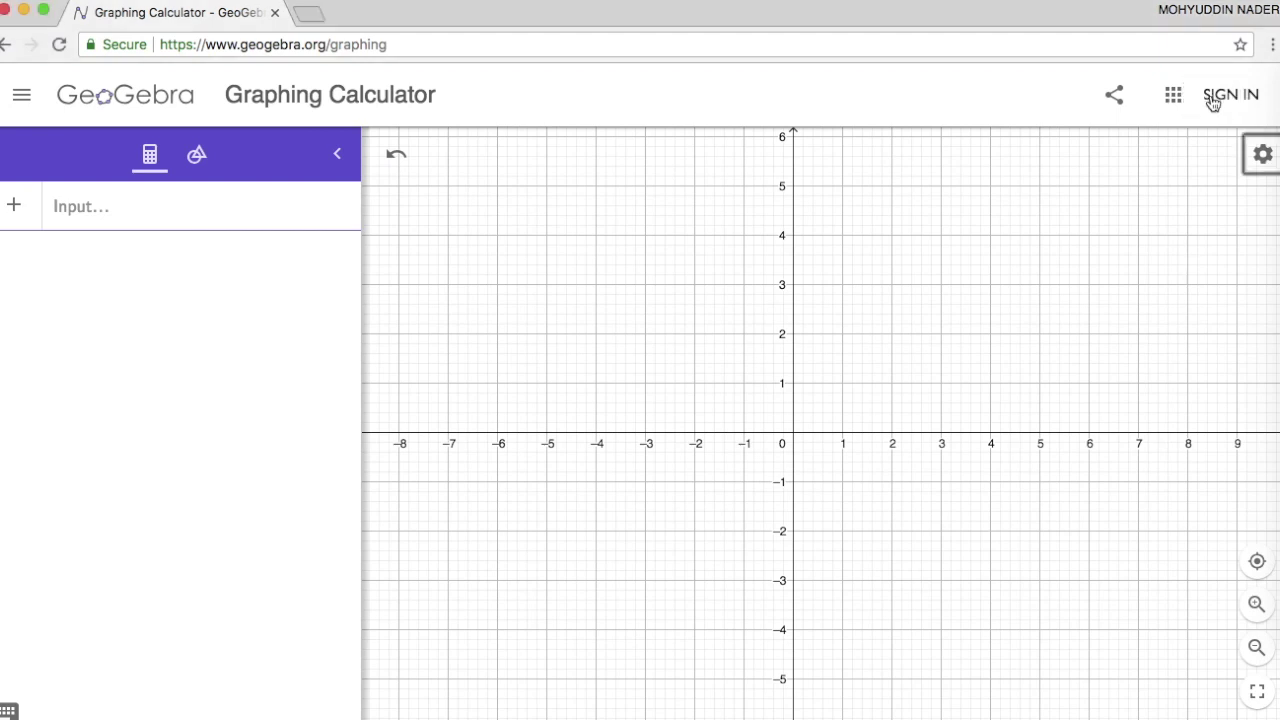
pyautogui.click(1210, 94)
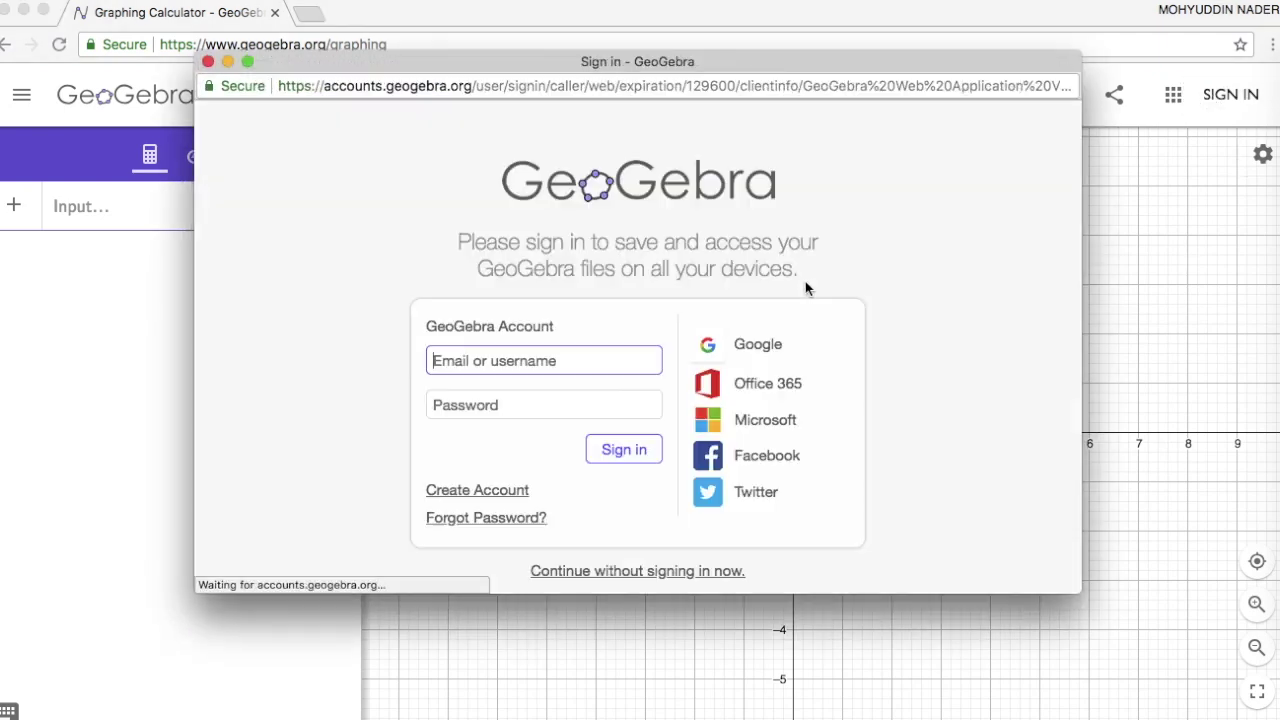
pyautogui.click(762, 354)
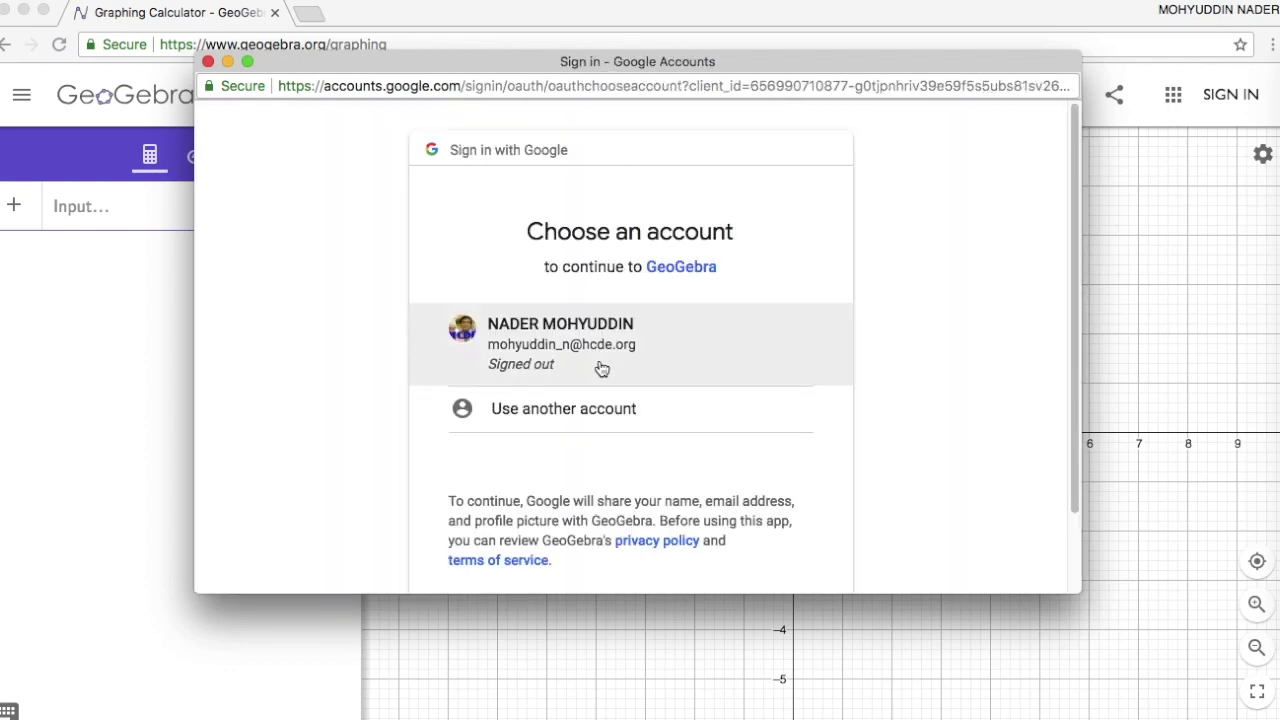
pyautogui.click(601, 368)
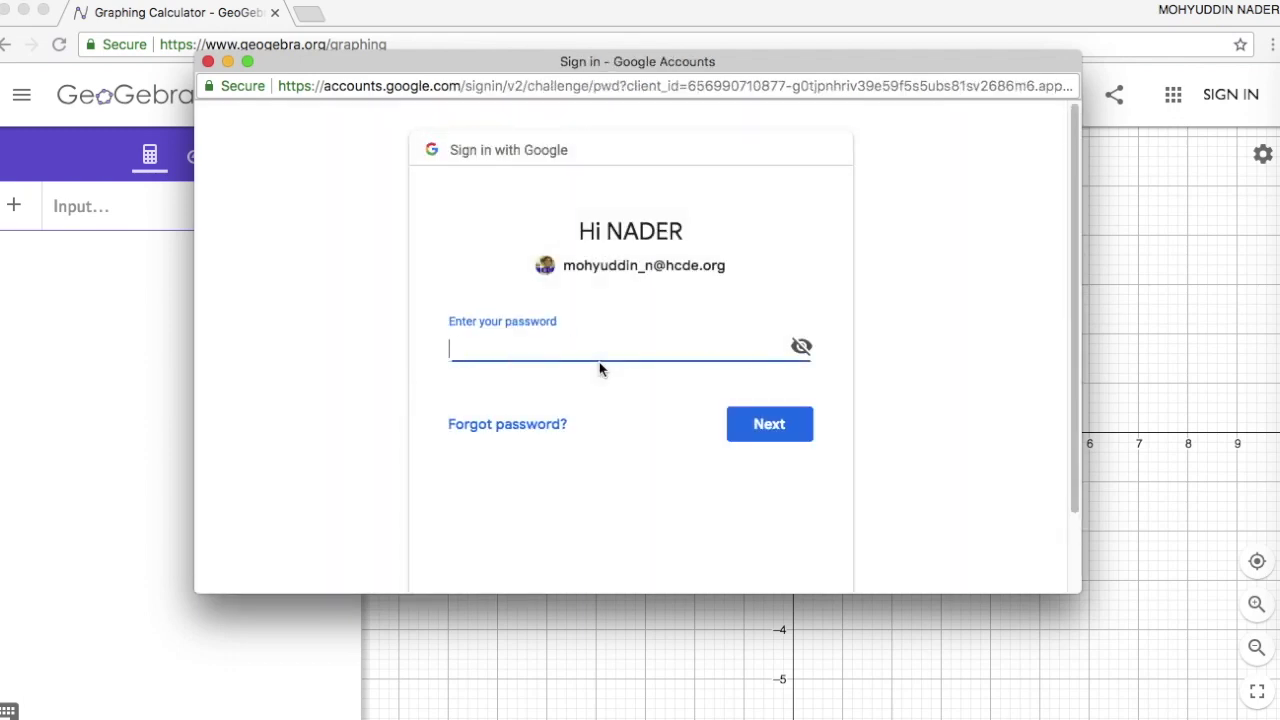
pyautogui.write('••')
pyautogui.click(756, 436)
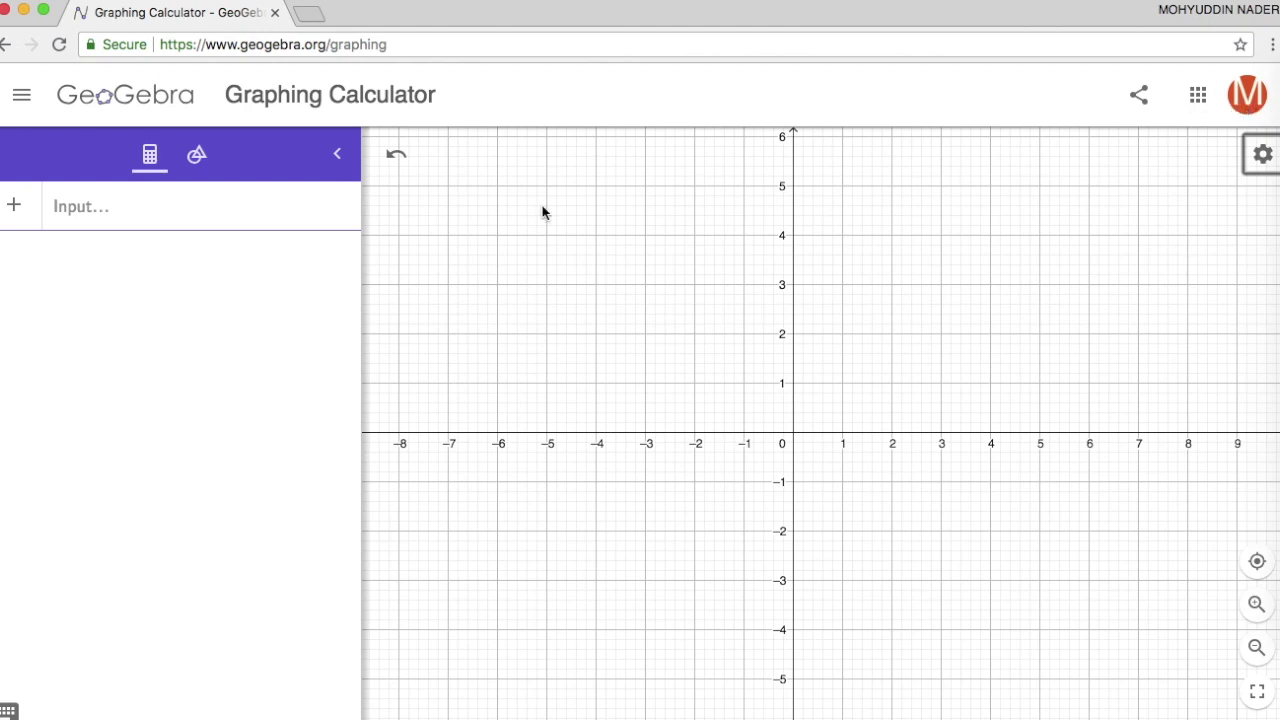
pyautogui.click(197, 156)
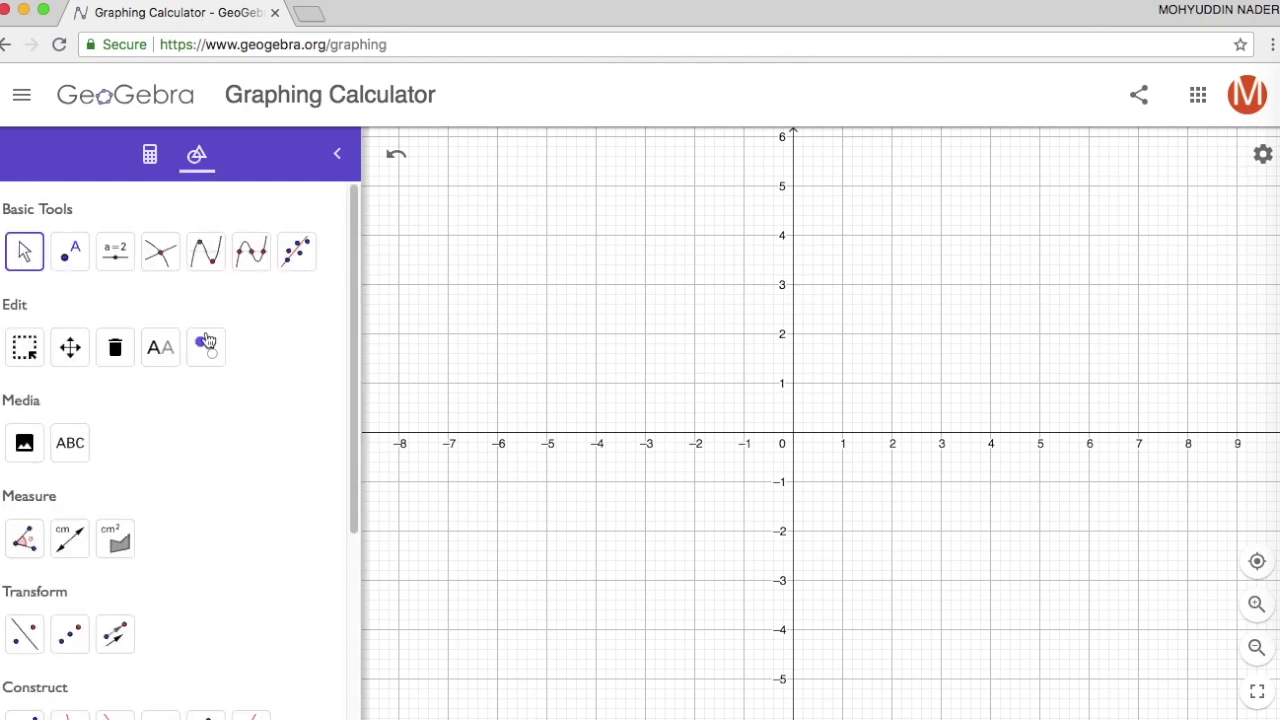
# Step: Reveal the full set of construction tools and recentre the graph area
pyautogui.scroll(-3, 197, 549)
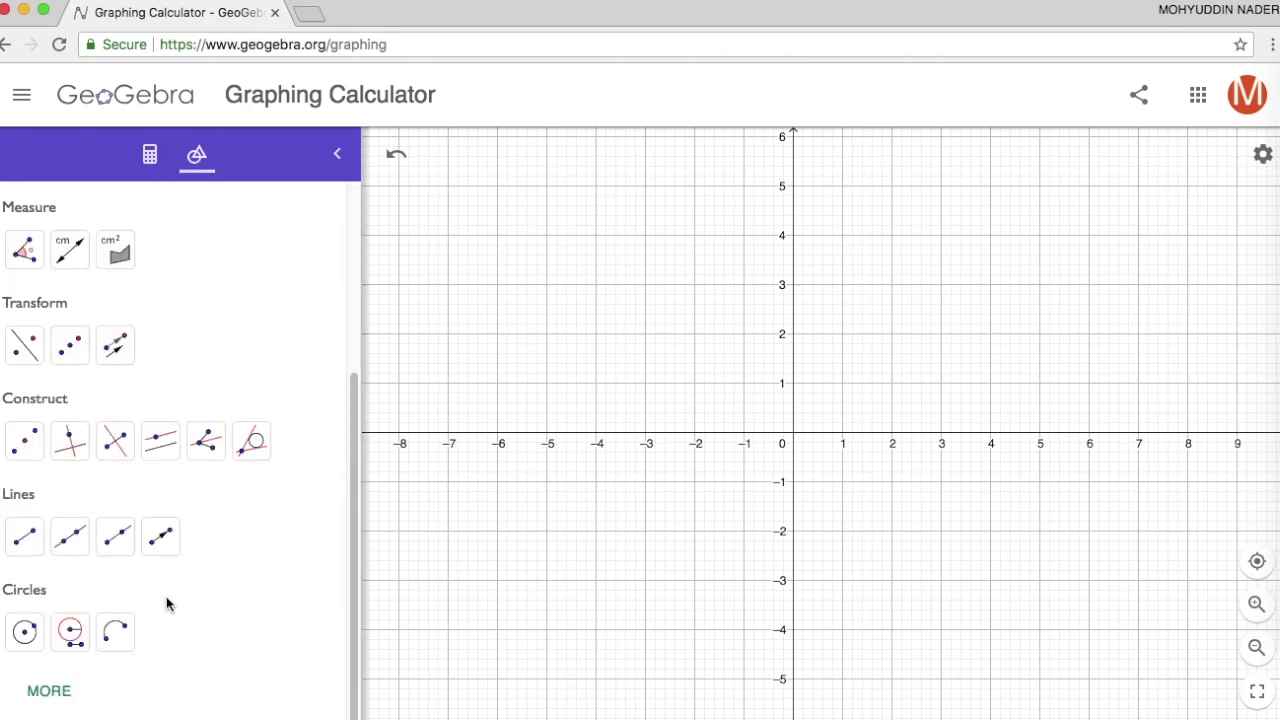
pyautogui.click(49, 692)
pyautogui.scroll(2, 73, 627)
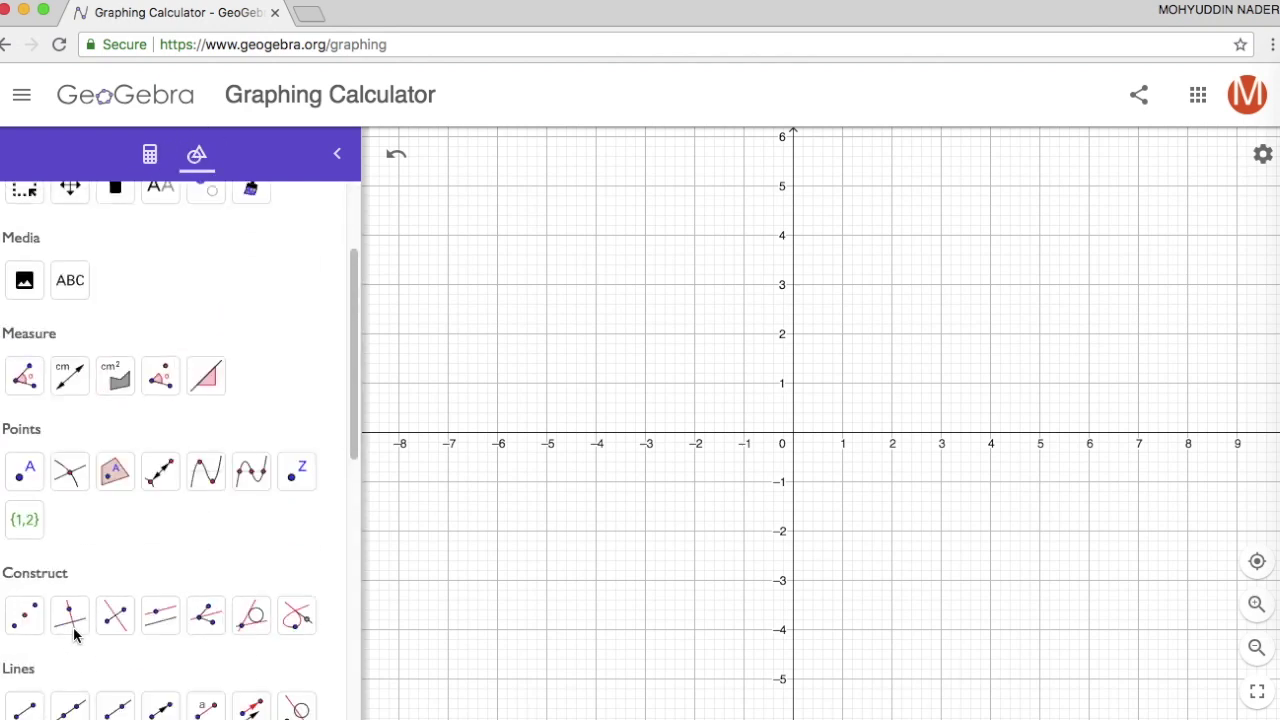
pyautogui.scroll(1, 73, 633)
pyautogui.scroll(-10, 77, 634)
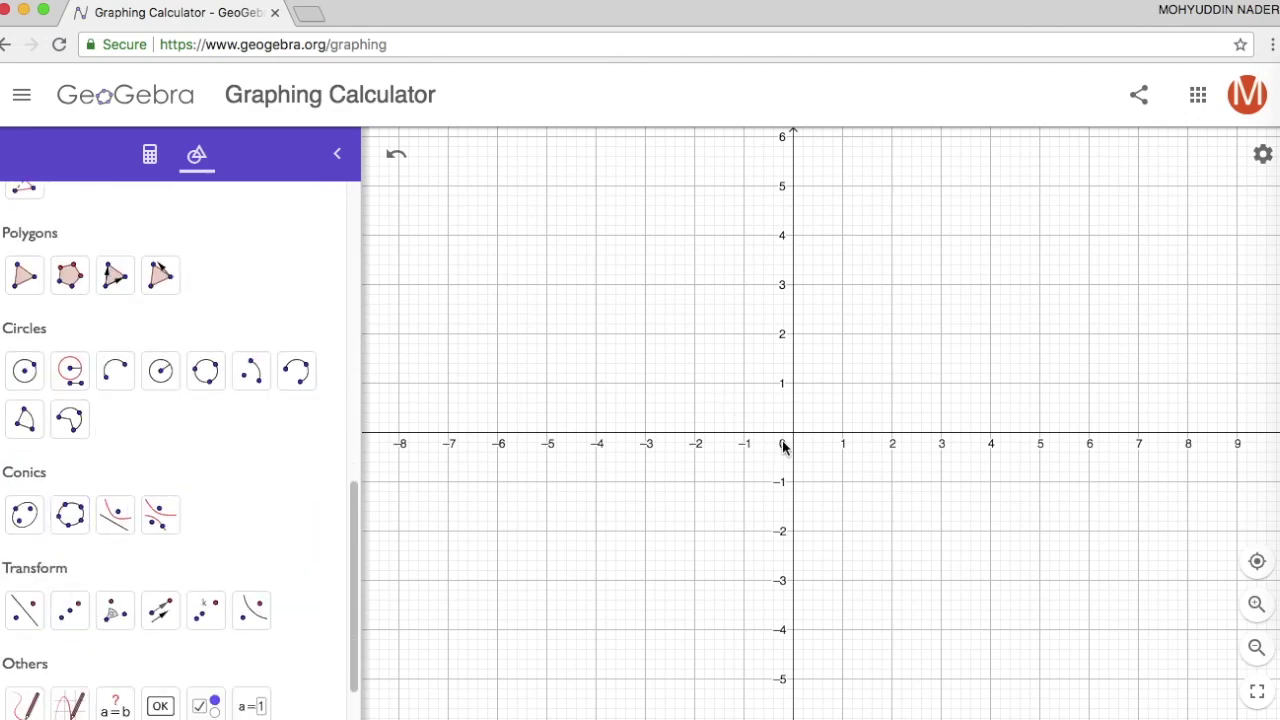
pyautogui.moveTo(783, 446); pyautogui.dragTo(744, 385)
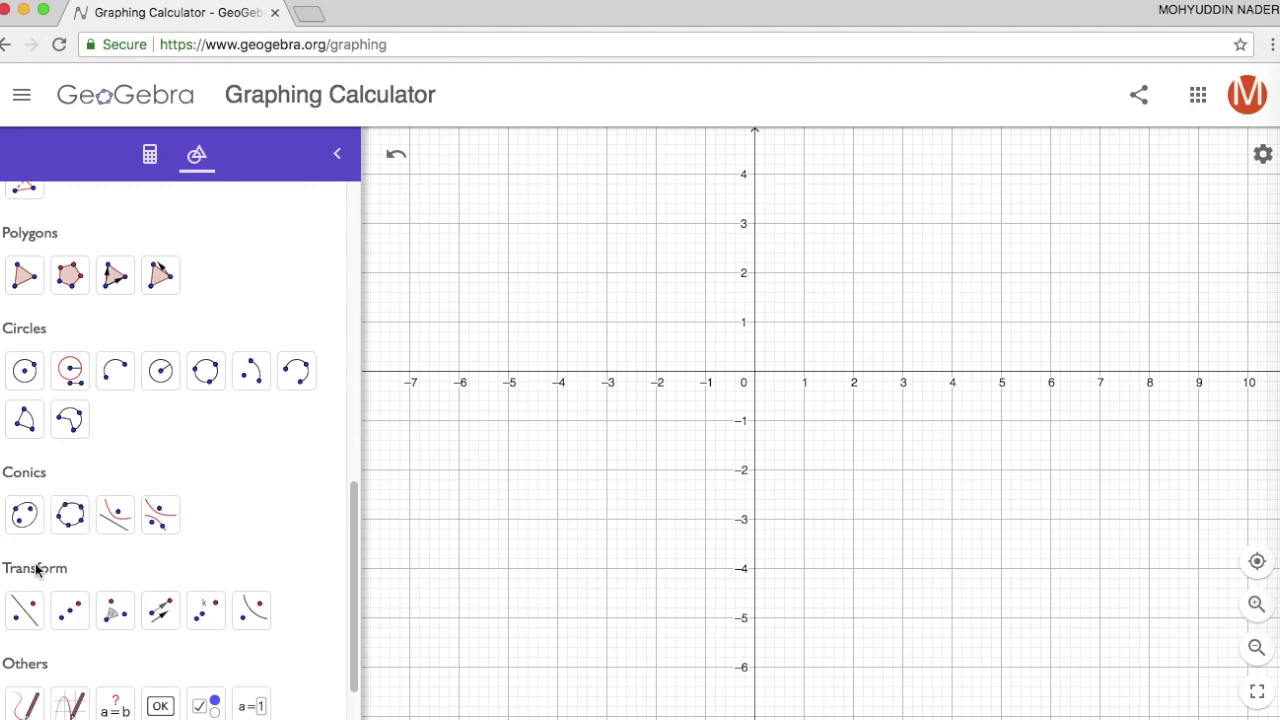
pyautogui.scroll(2, 100, 510)
pyautogui.scroll(3, 100, 510)
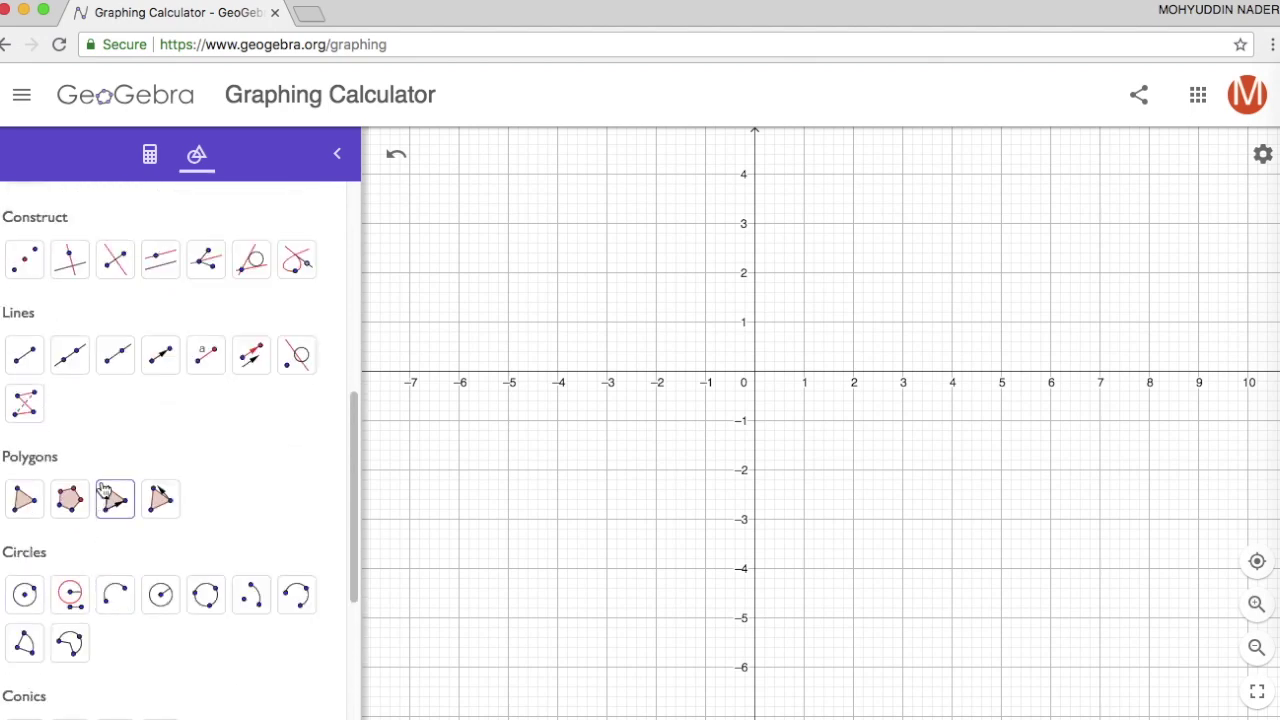
# Step: Draw segment AB from (-4,-1) to (-3,3) and CD from (-3,-2) to (-2,2)
pyautogui.click(28, 358)
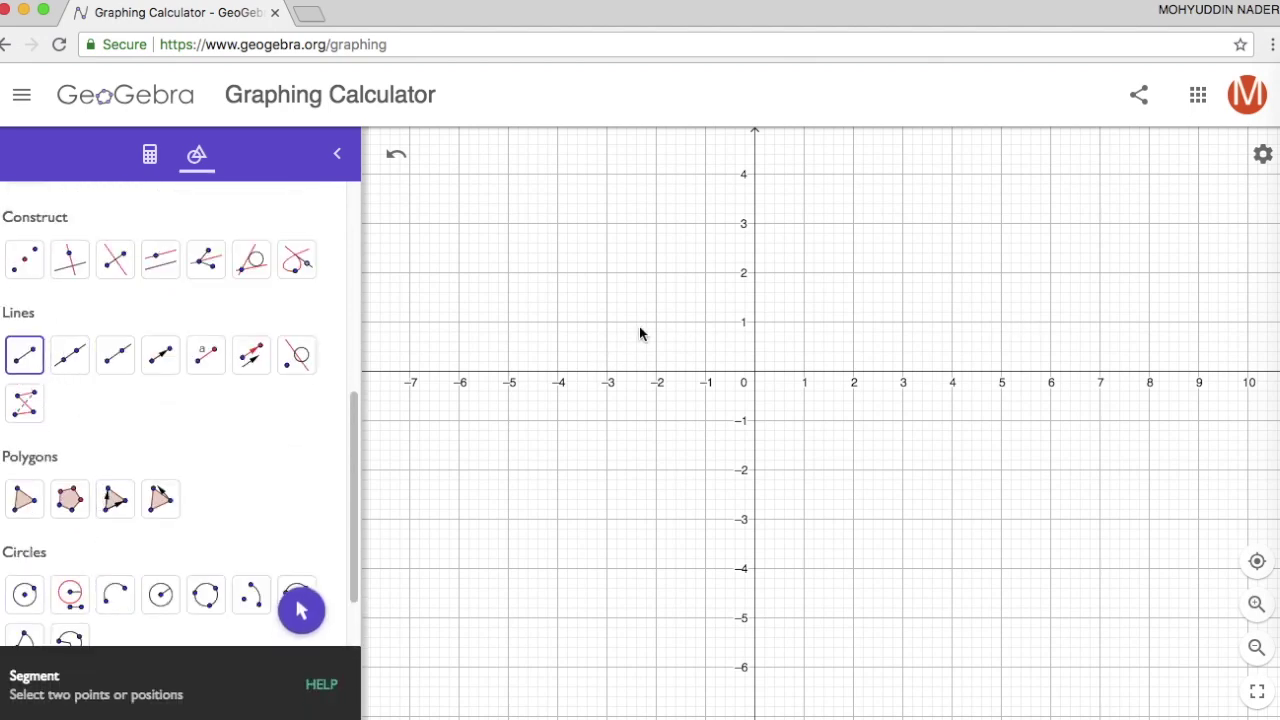
pyautogui.click(557, 420)
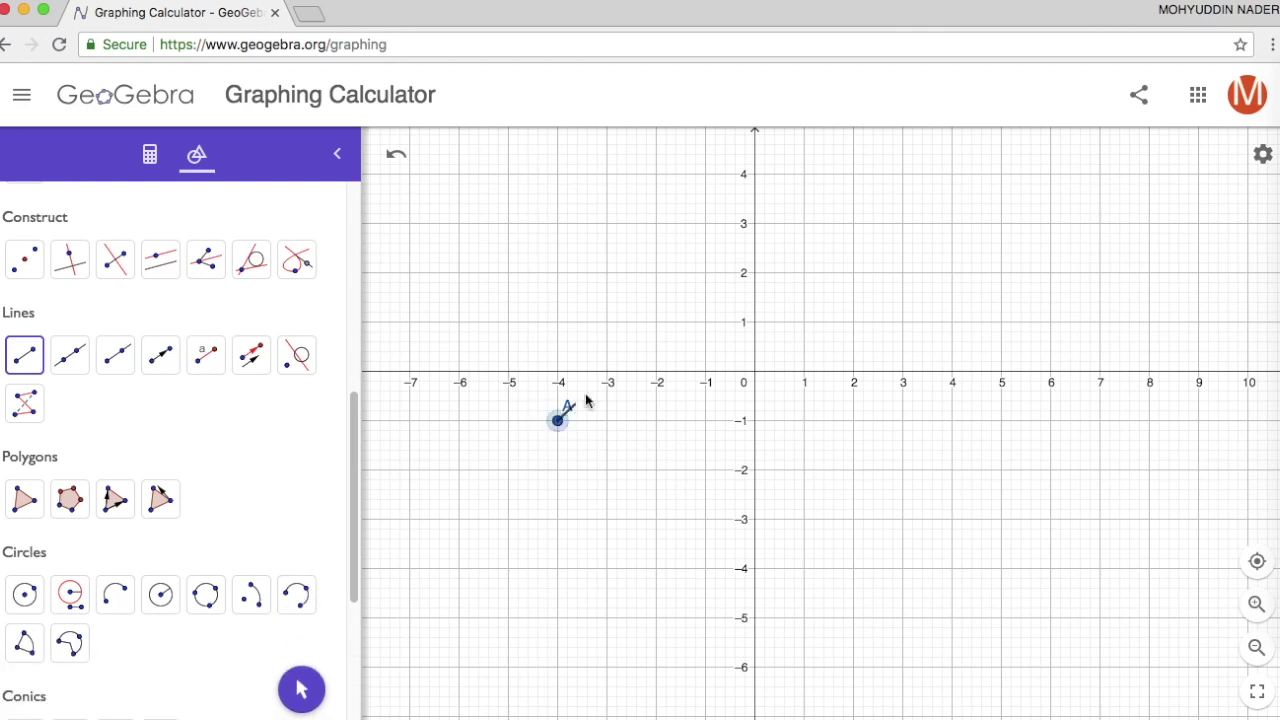
pyautogui.click(607, 224)
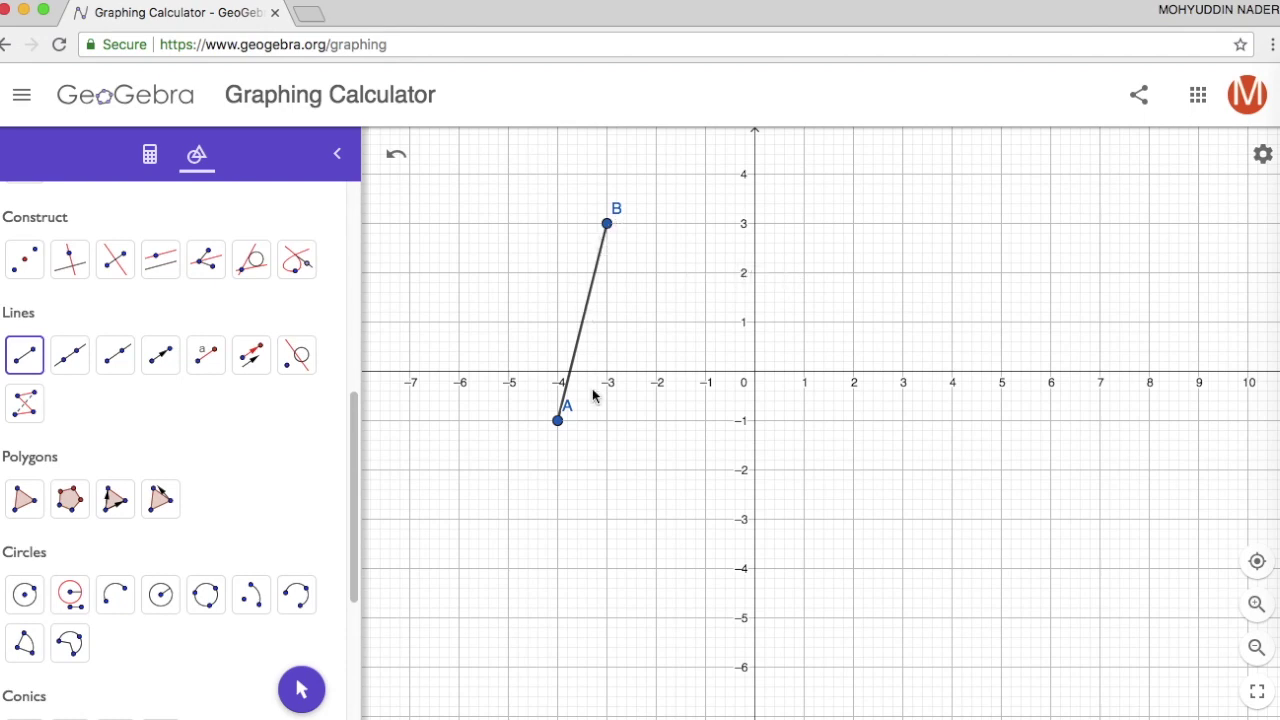
pyautogui.click(607, 470)
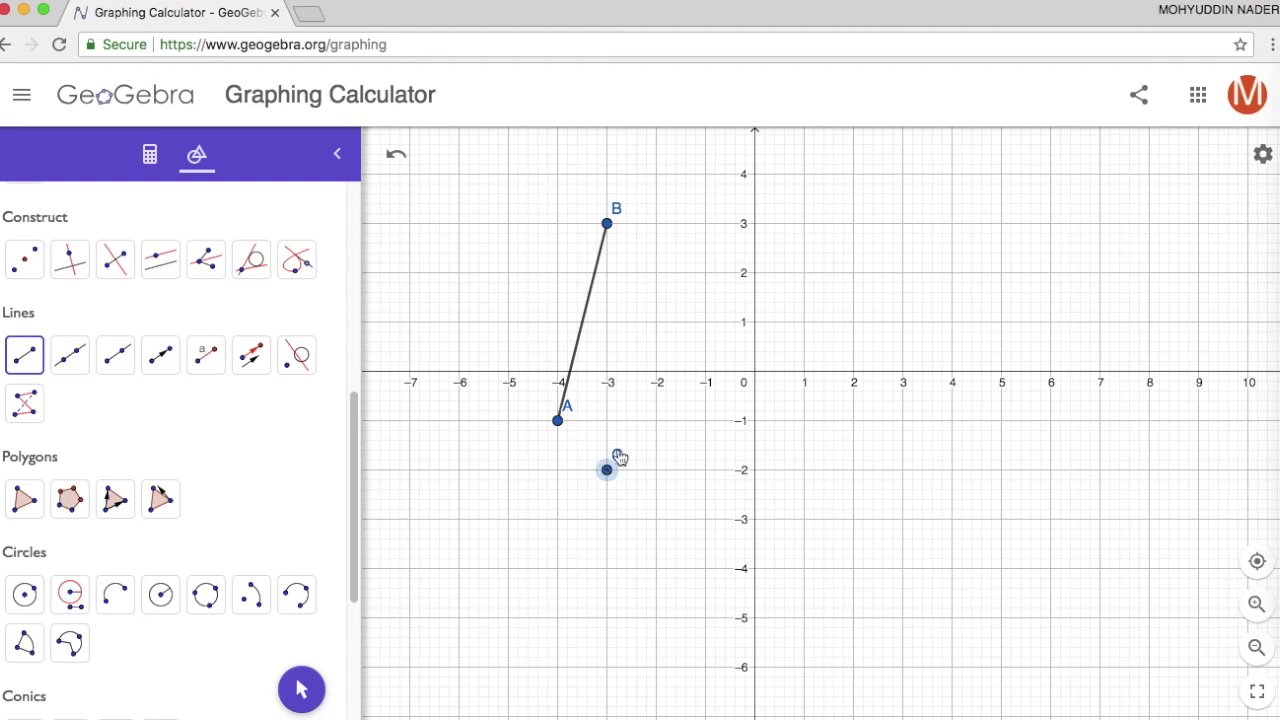
pyautogui.click(656, 273)
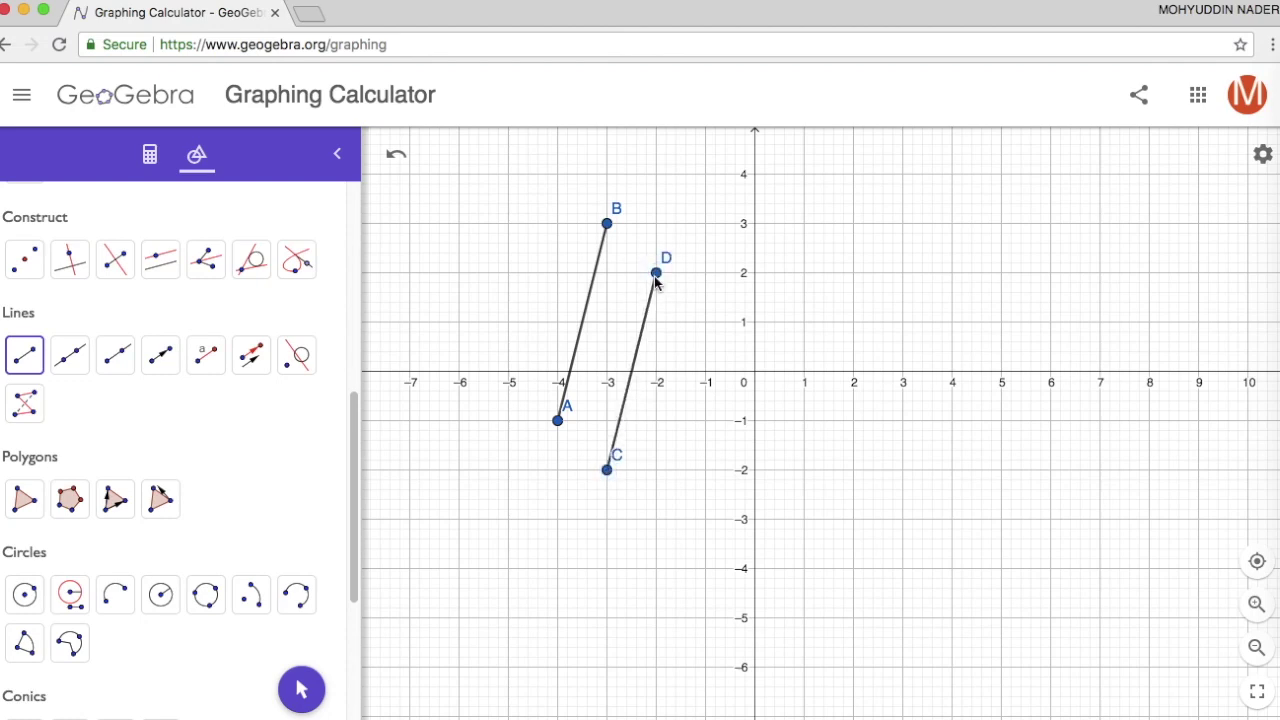
# Step: Add segments from B to E (1,2) and from D to F (2,1)
pyautogui.click(608, 226)
pyautogui.click(803, 272)
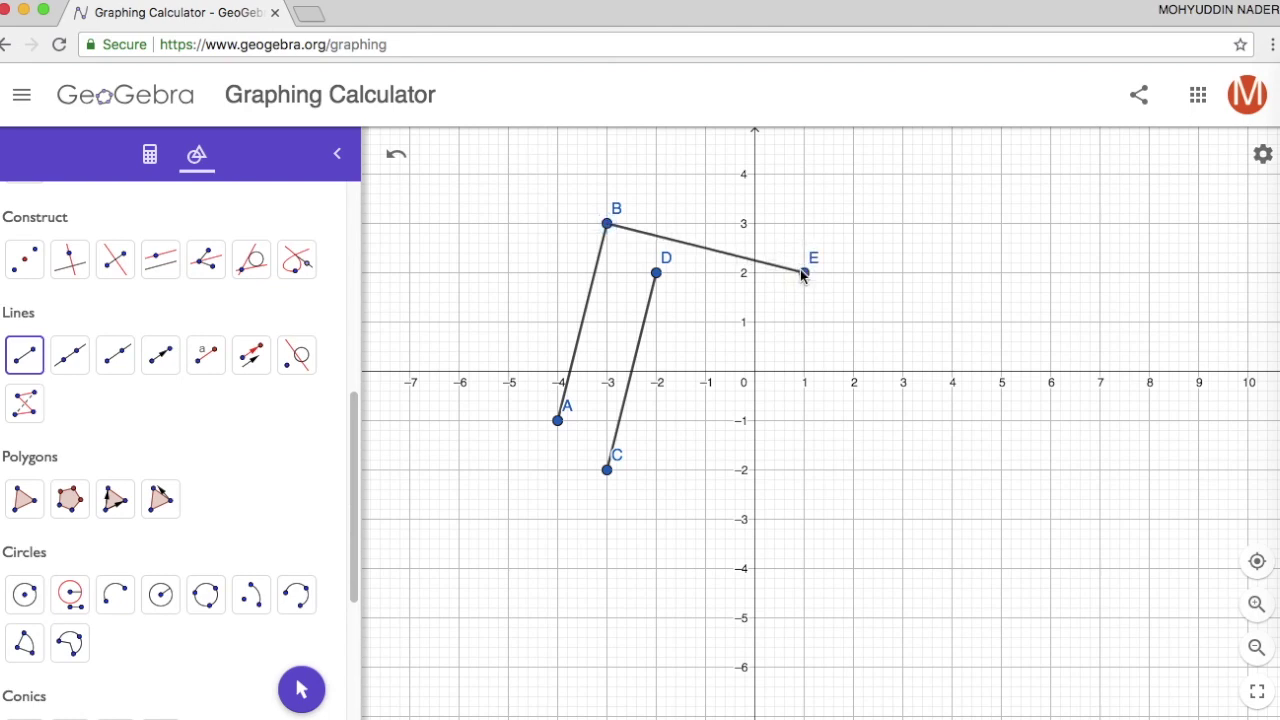
pyautogui.click(657, 274)
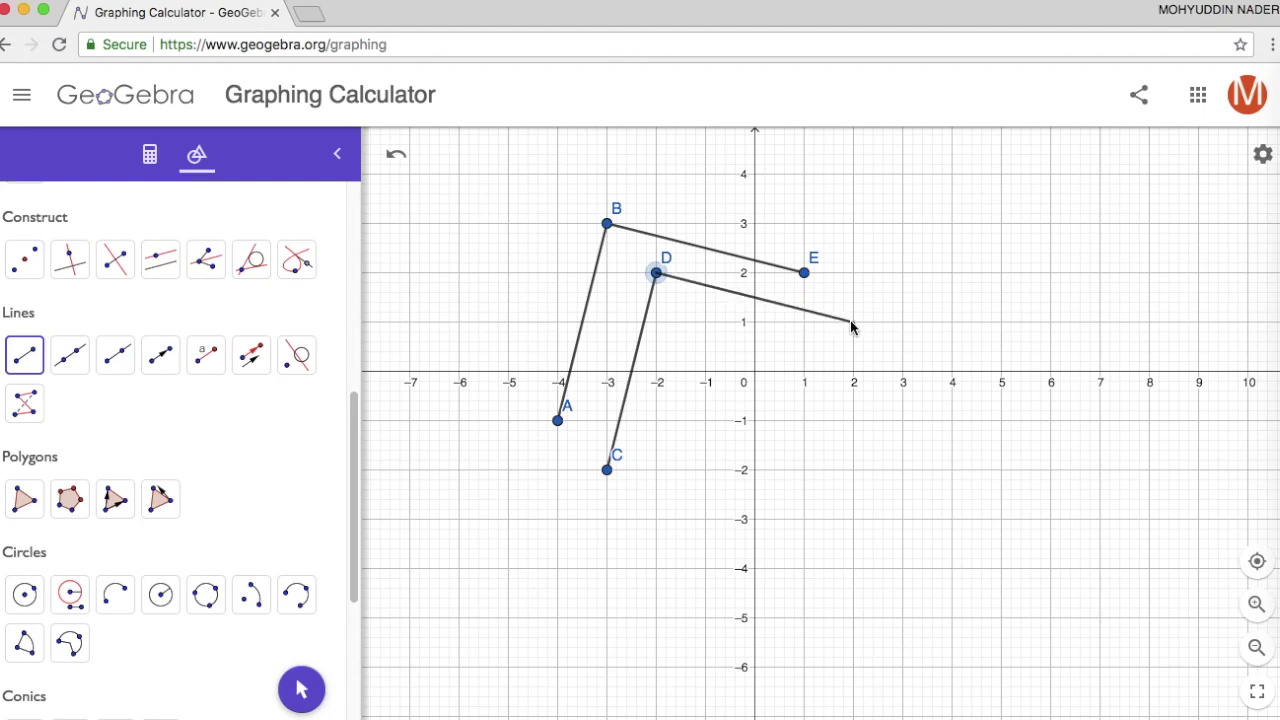
pyautogui.click(853, 322)
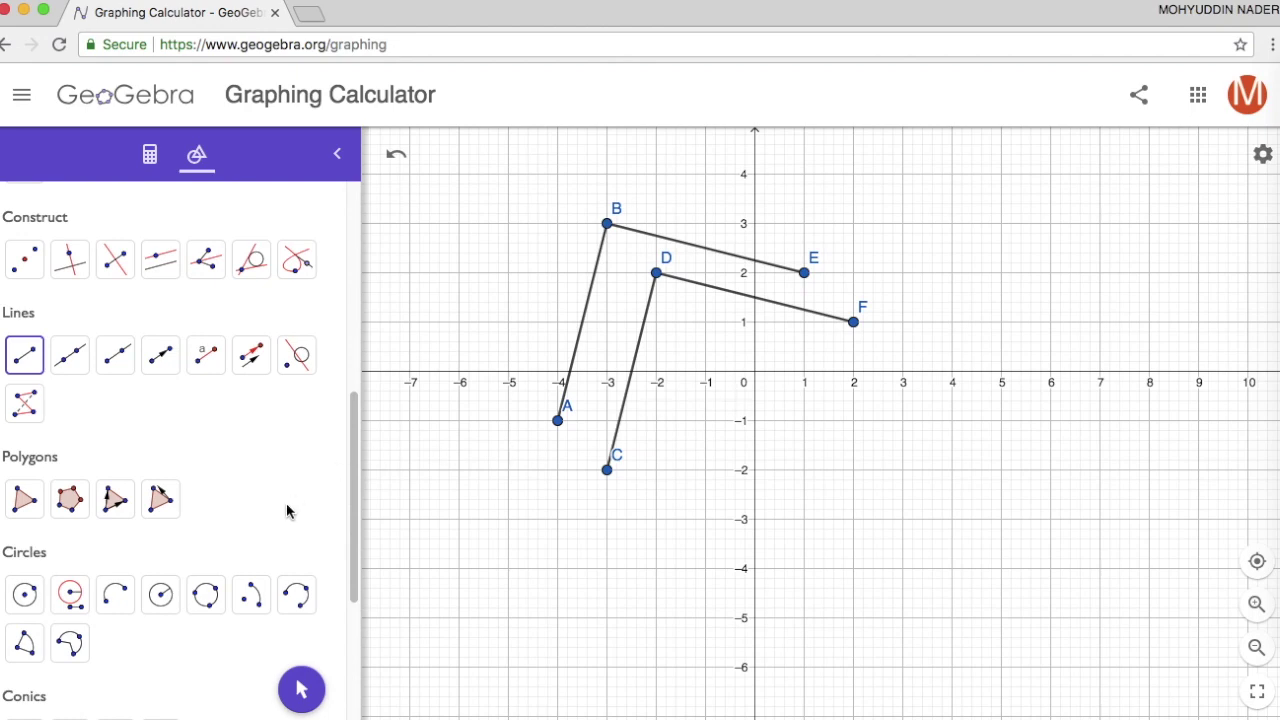
# Step: Draw the semicircles C–A bulging below and A–B arcing out left
pyautogui.click(110, 596)
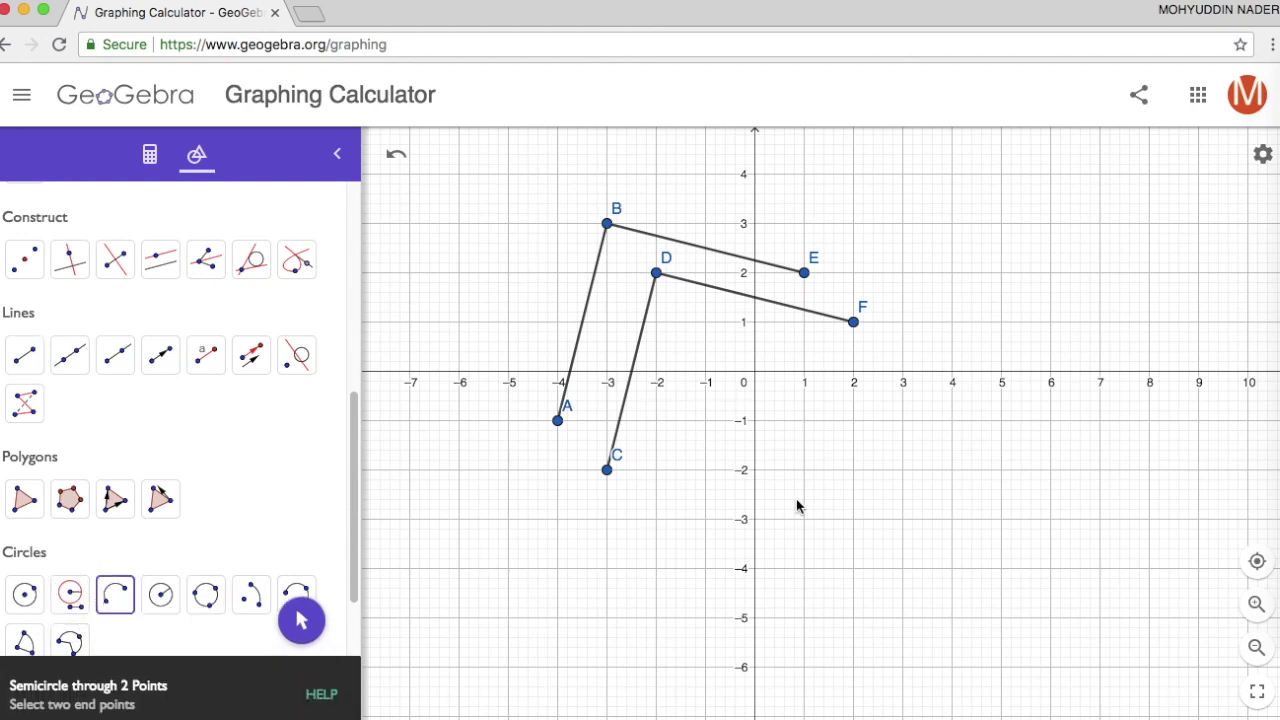
pyautogui.click(557, 420)
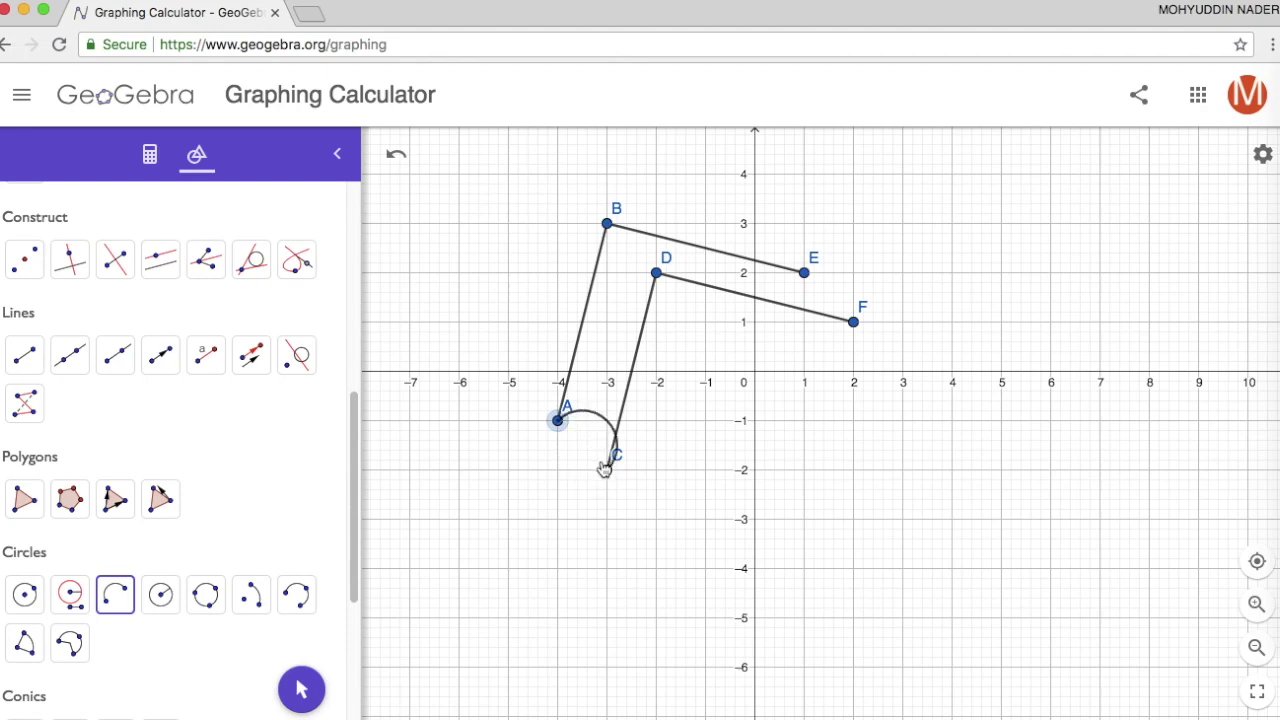
pyautogui.click(606, 470)
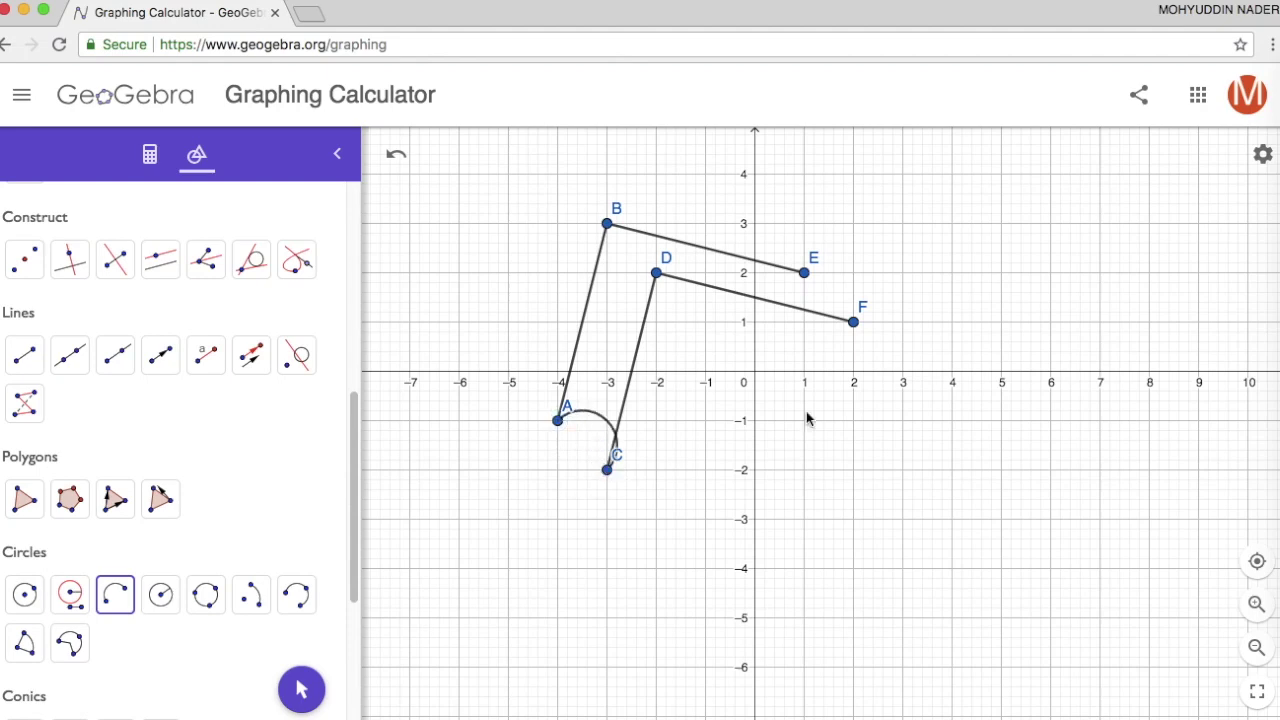
pyautogui.click(397, 156)
pyautogui.click(607, 470)
pyautogui.click(558, 420)
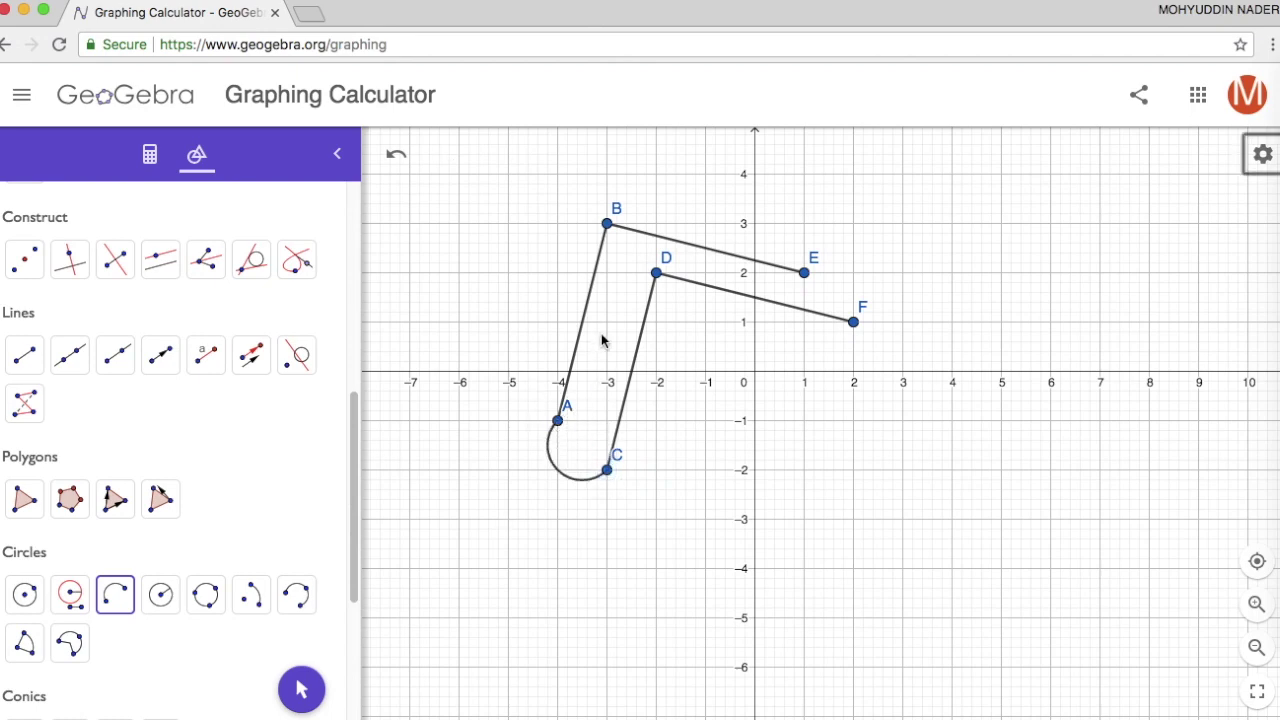
pyautogui.click(607, 223)
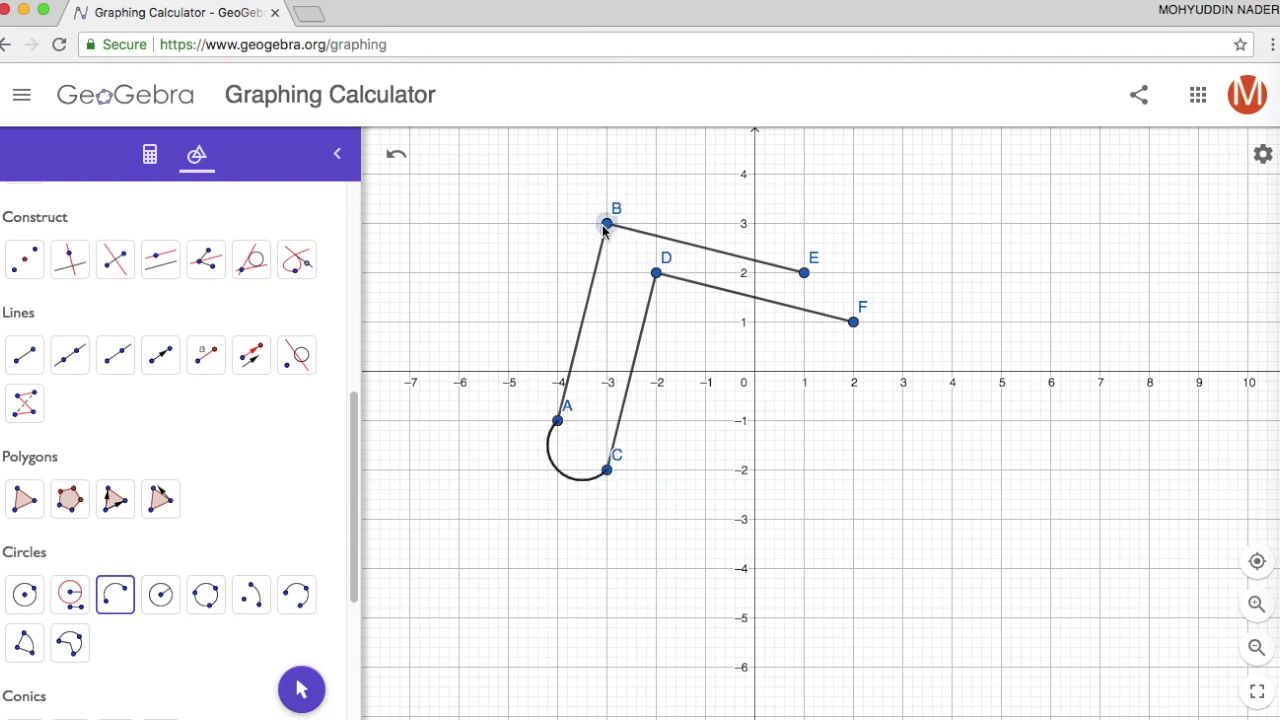
pyautogui.click(563, 422)
pyautogui.click(397, 156)
pyautogui.click(558, 421)
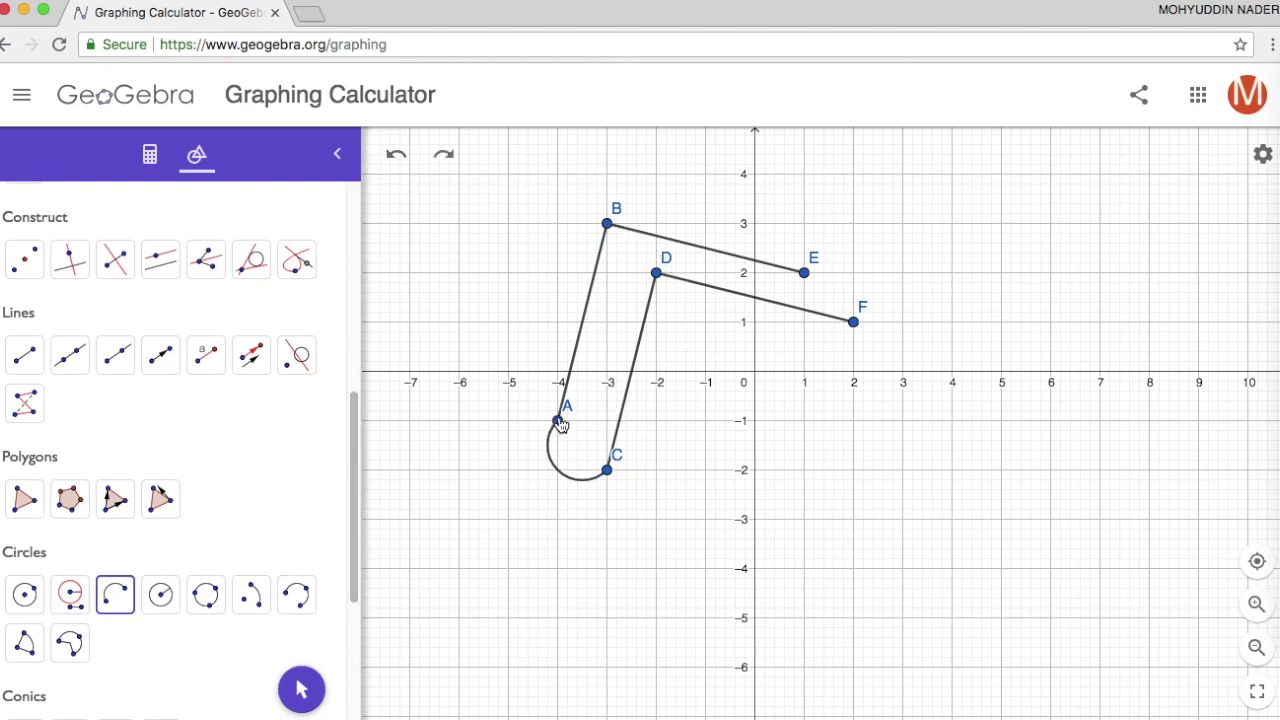
pyautogui.click(603, 228)
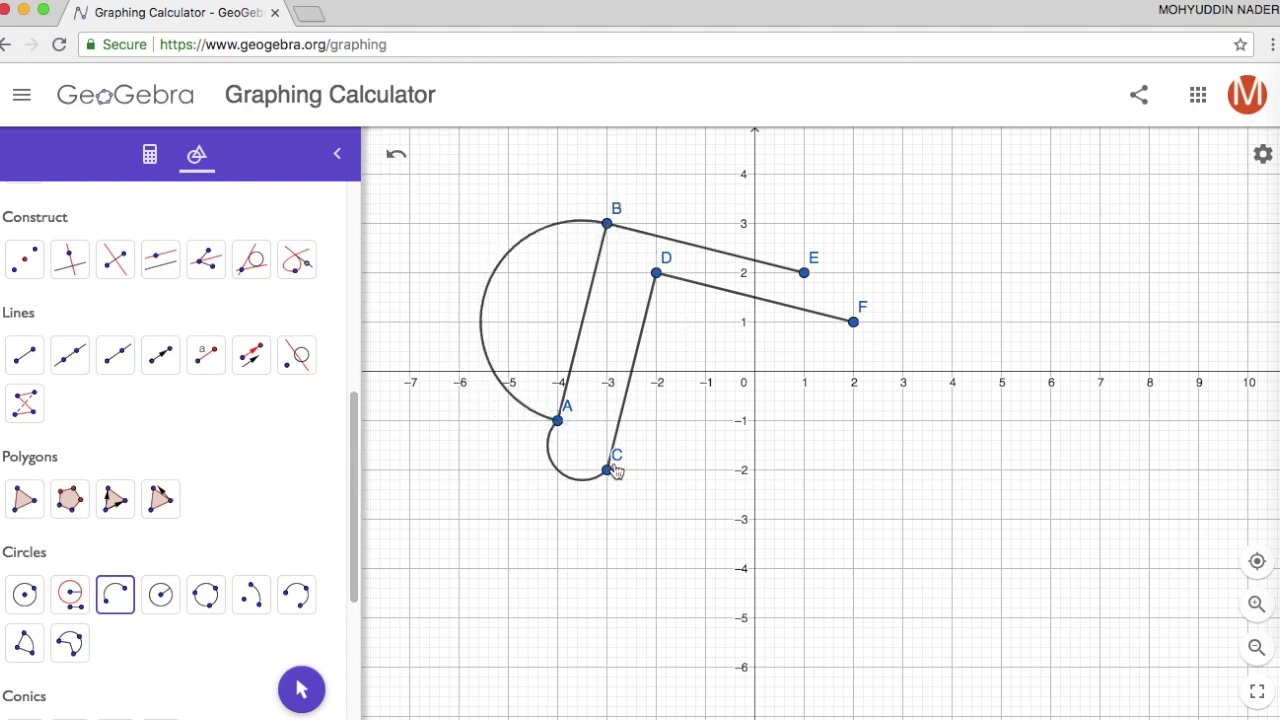
# Step: Add semicircles from B to E, E to F, and F to C
pyautogui.click(607, 223)
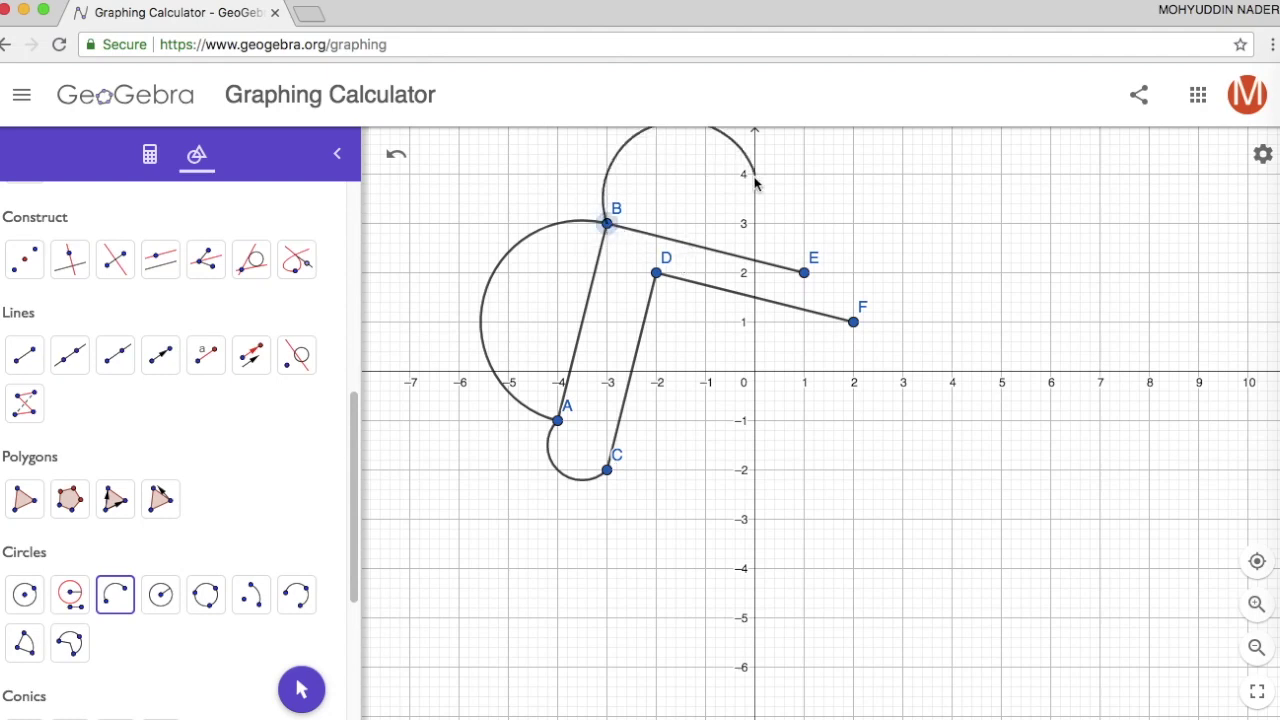
pyautogui.click(806, 280)
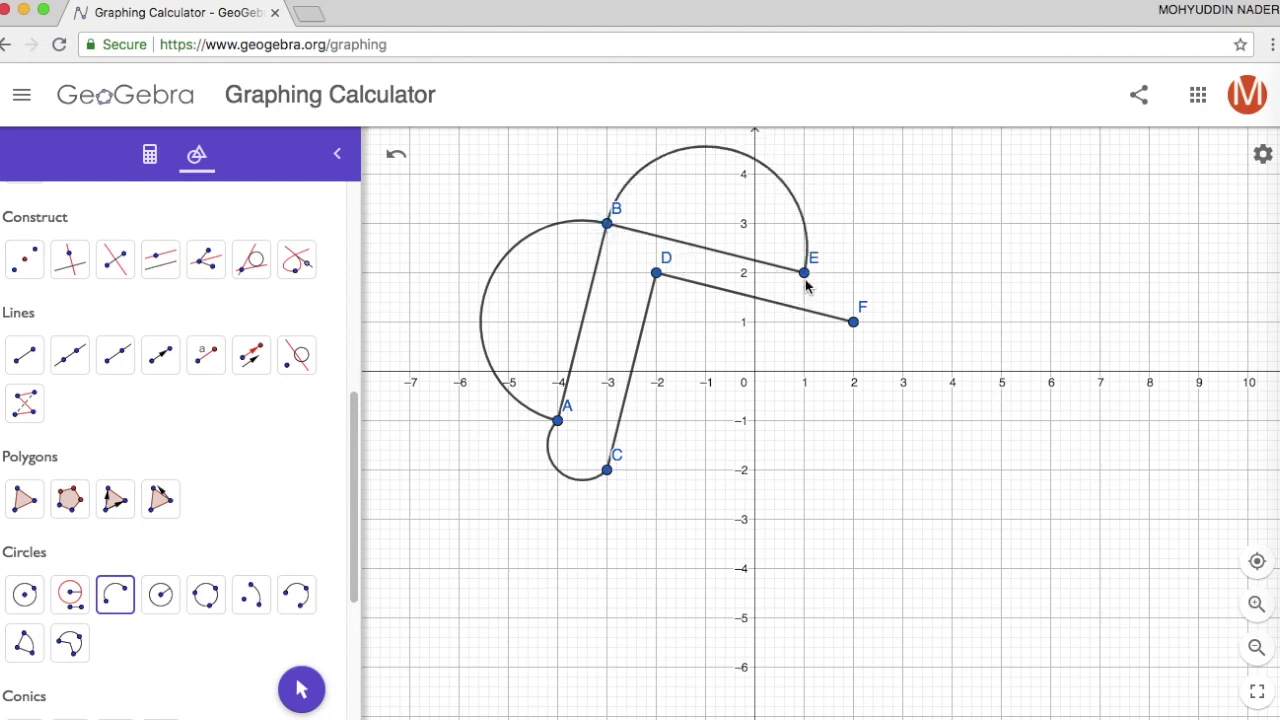
pyautogui.click(804, 274)
pyautogui.click(855, 324)
pyautogui.click(855, 324)
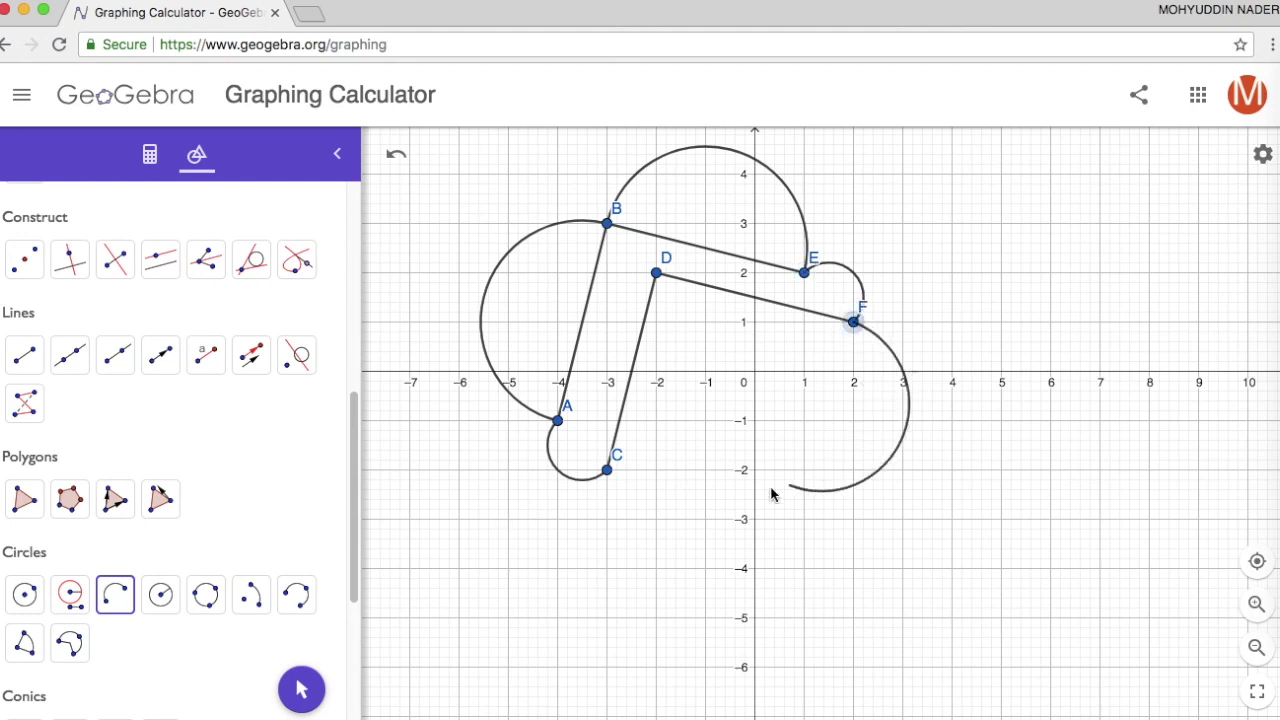
pyautogui.click(610, 469)
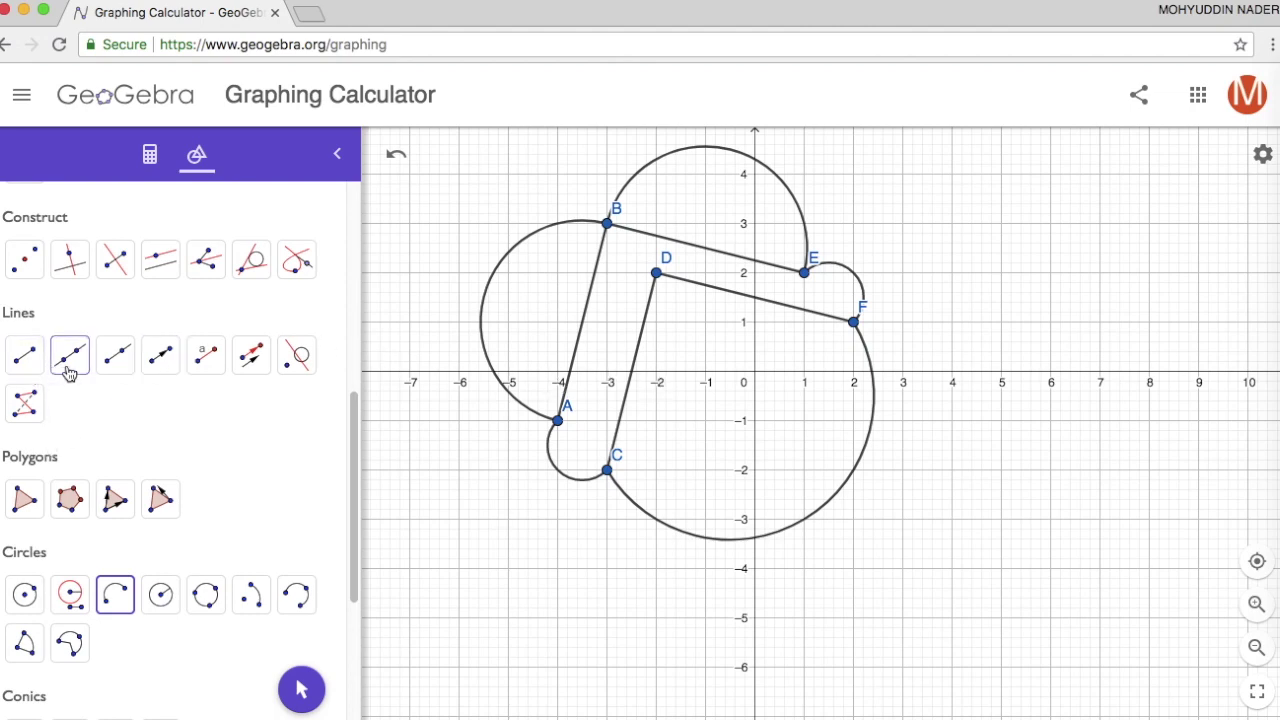
# Step: Draw a straight segment from point C to point F
pyautogui.click(27, 370)
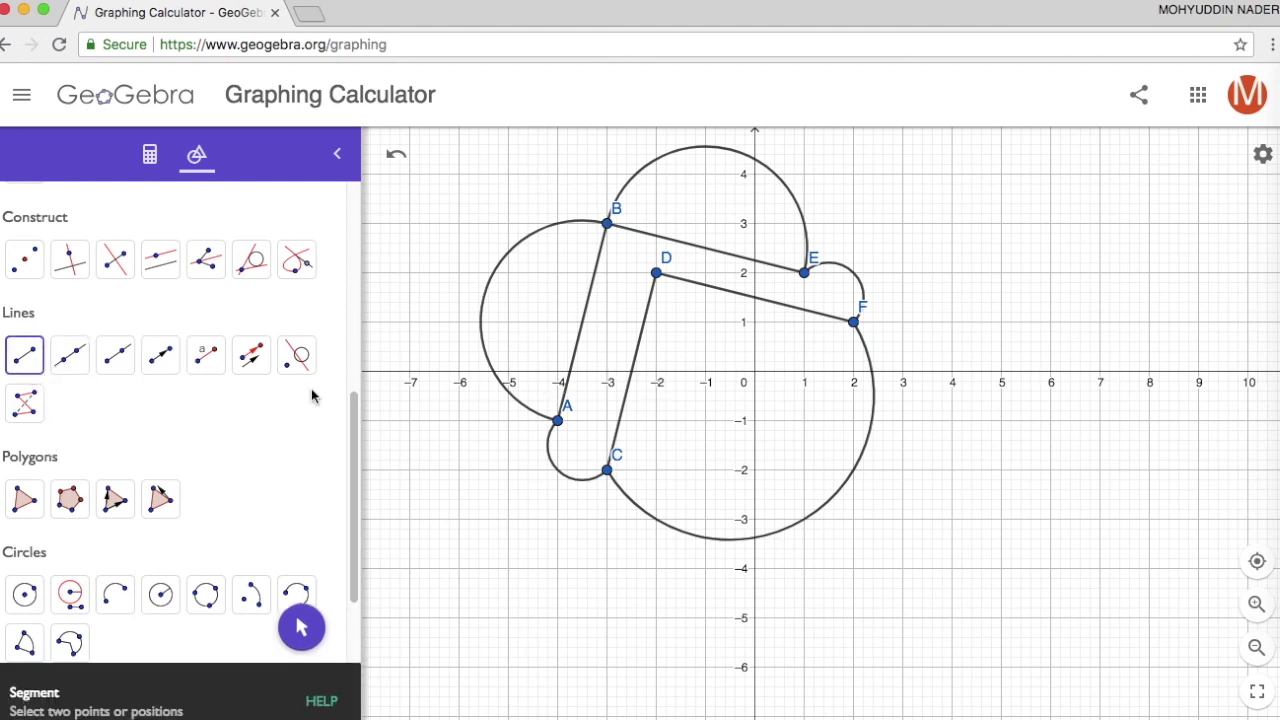
pyautogui.click(607, 469)
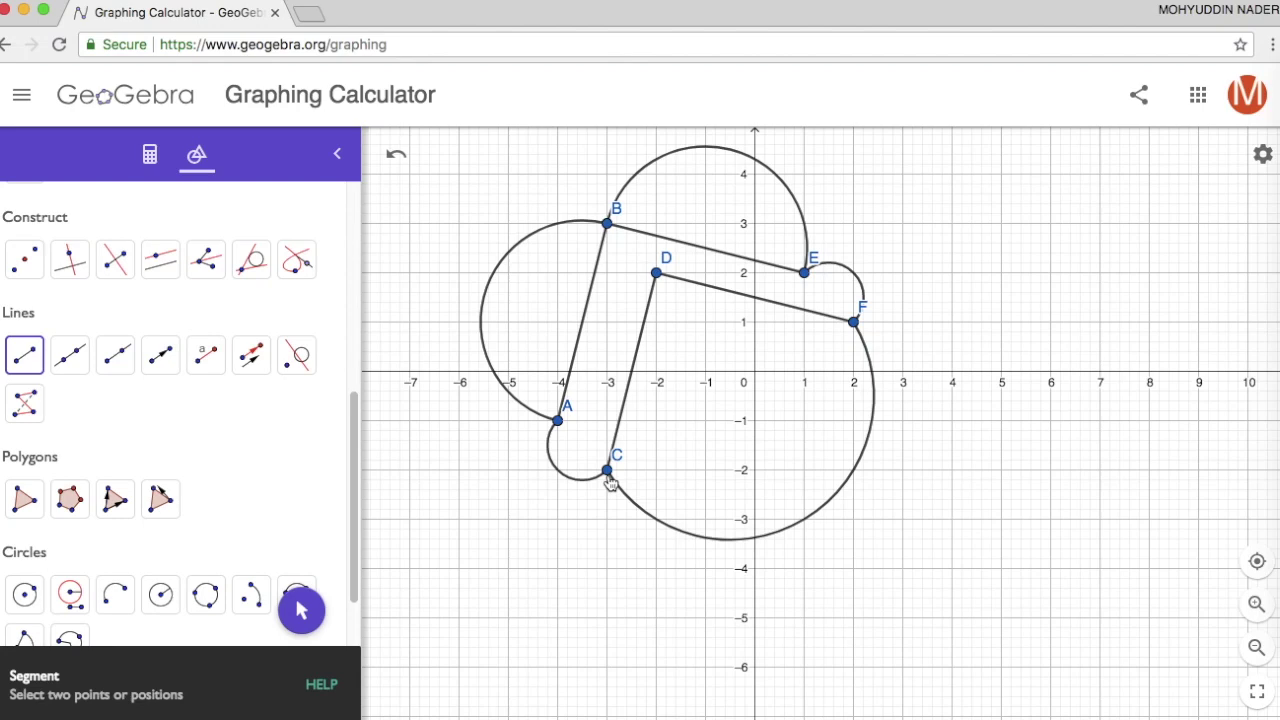
pyautogui.click(853, 322)
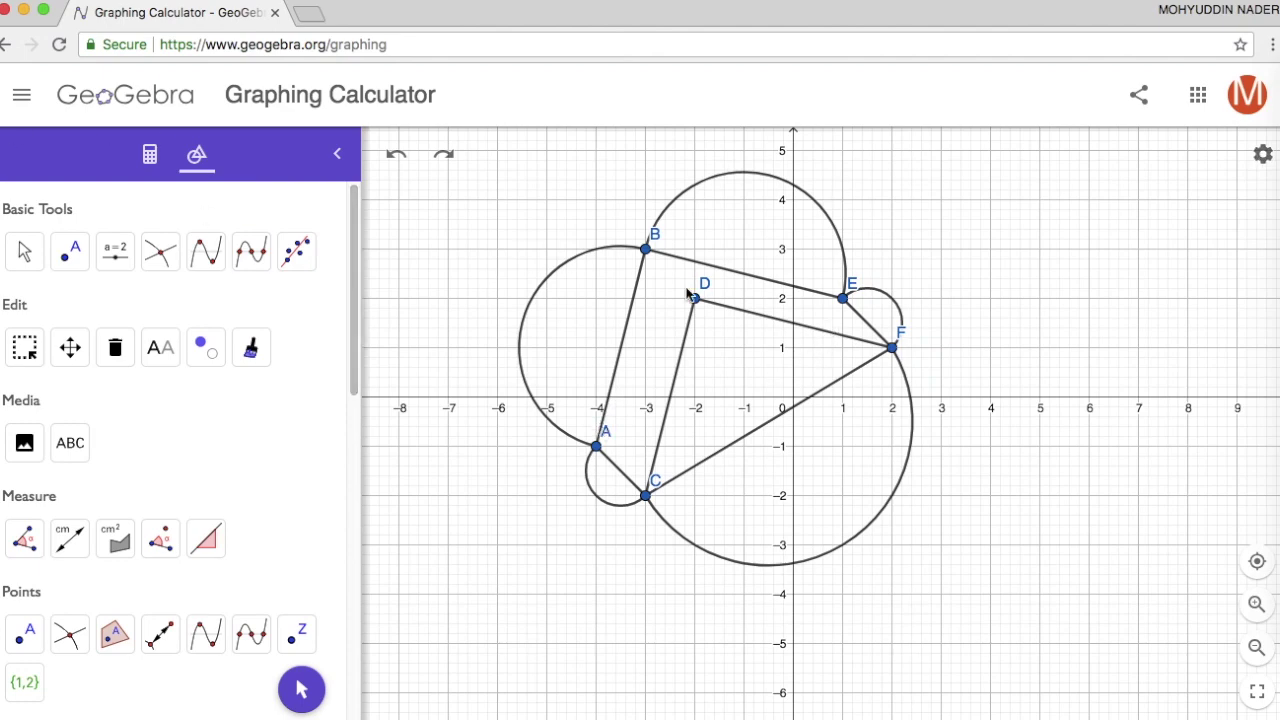
# Step: Export the construction as the image geogebra-export (1).png via File > Export Image
pyautogui.click(19, 100)
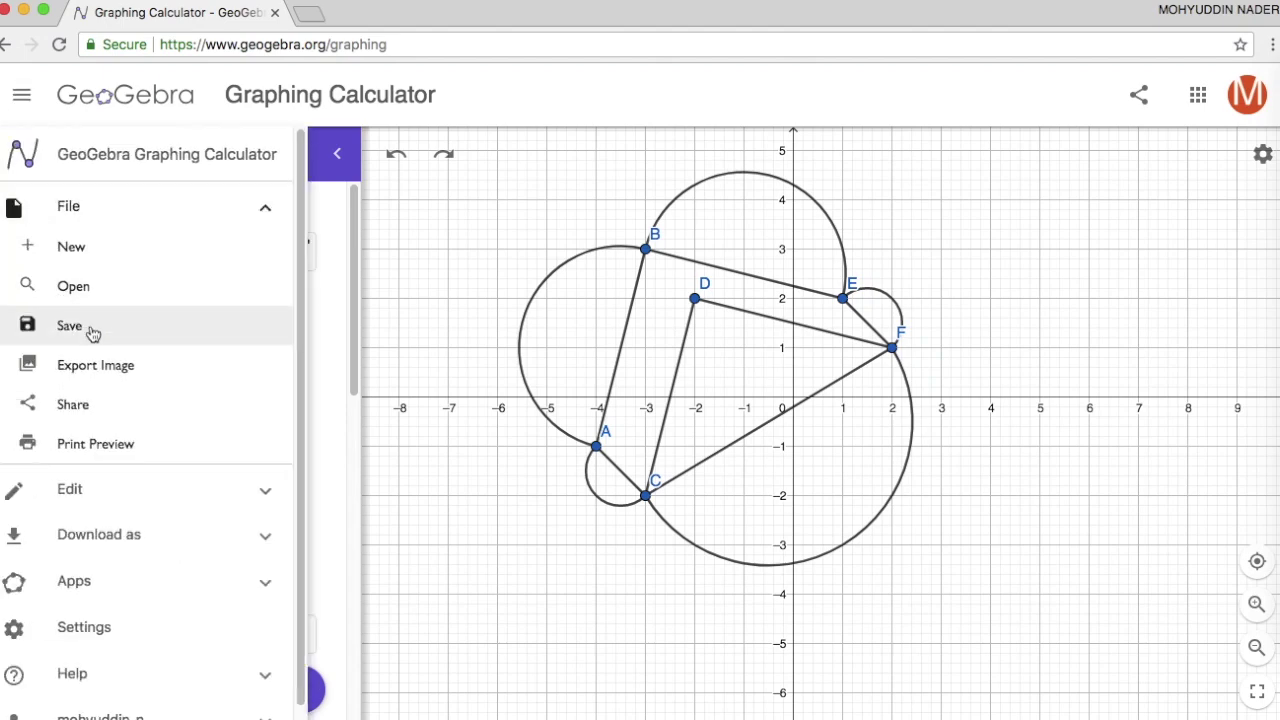
pyautogui.click(112, 370)
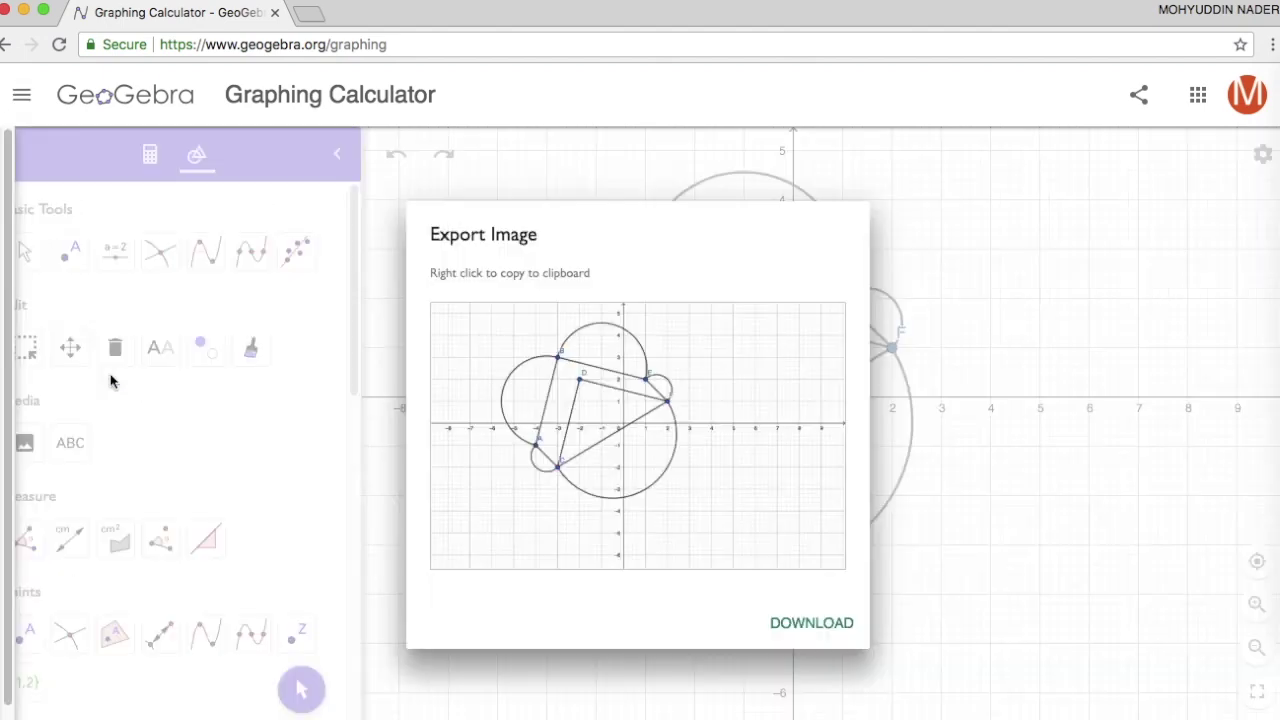
pyautogui.click(818, 630)
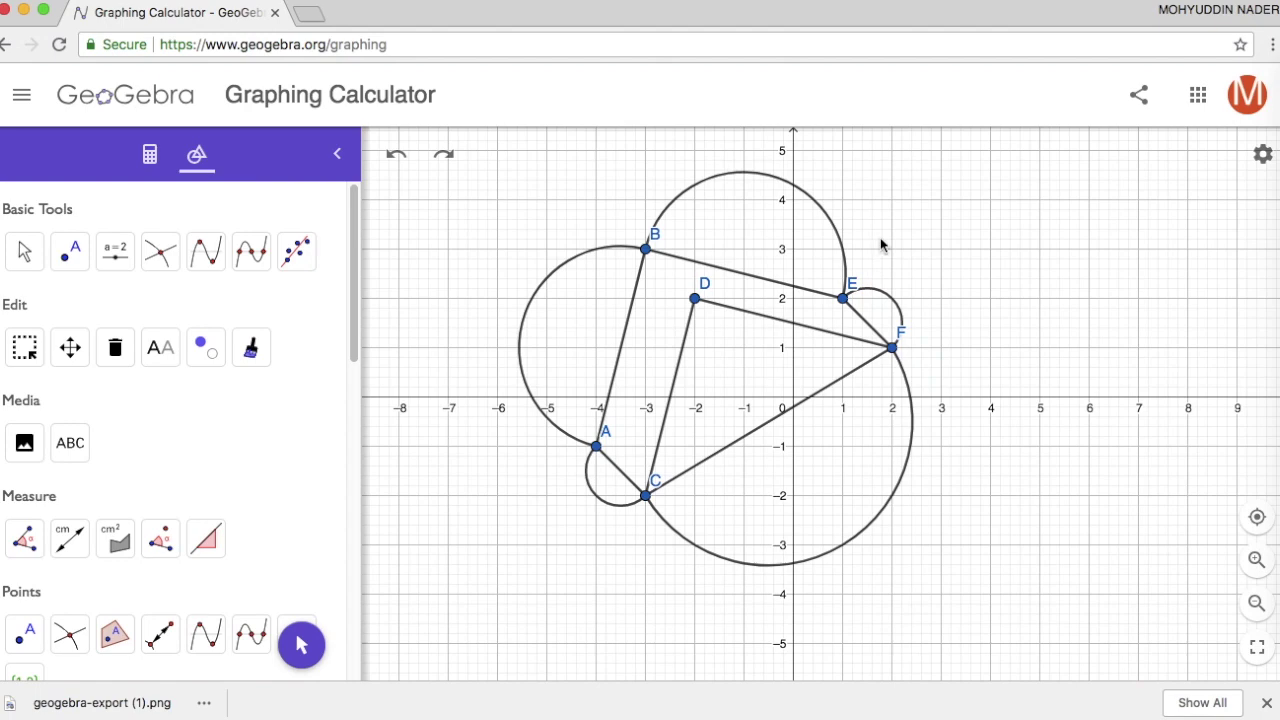
# Step: Turn off the axes and set the grid to No Grid
pyautogui.click(1254, 160)
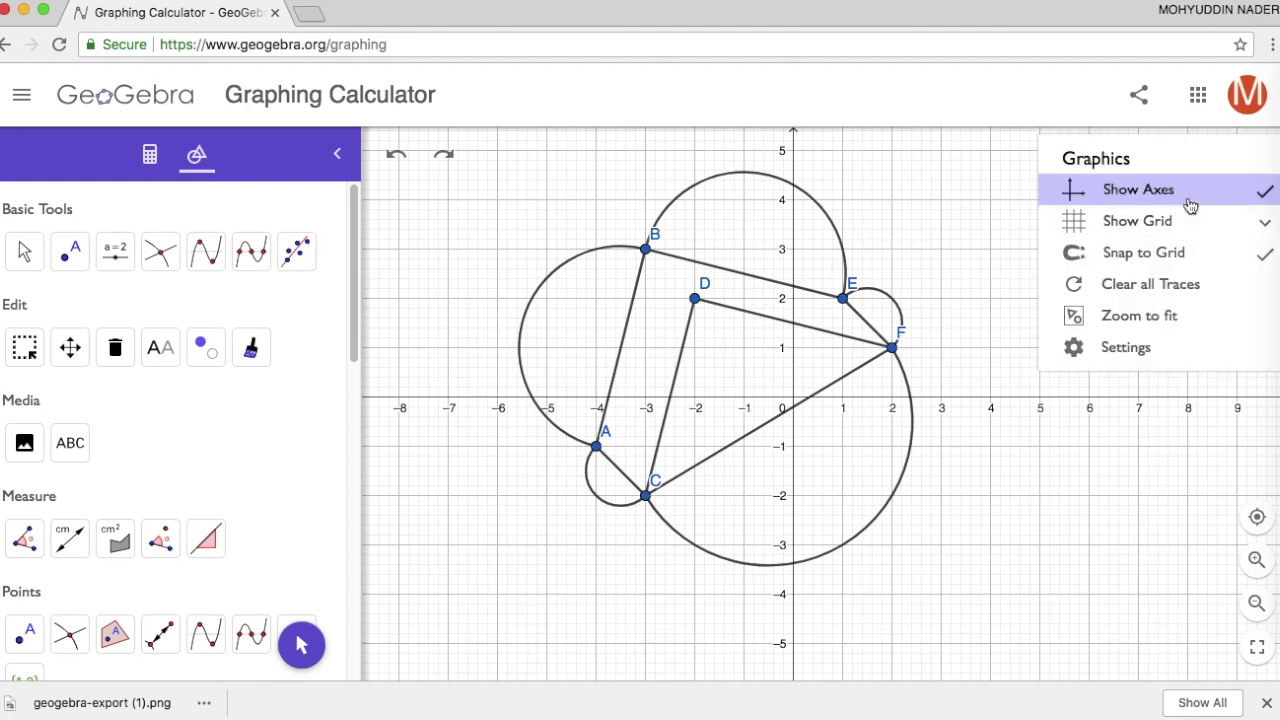
pyautogui.click(1194, 195)
pyautogui.click(1250, 160)
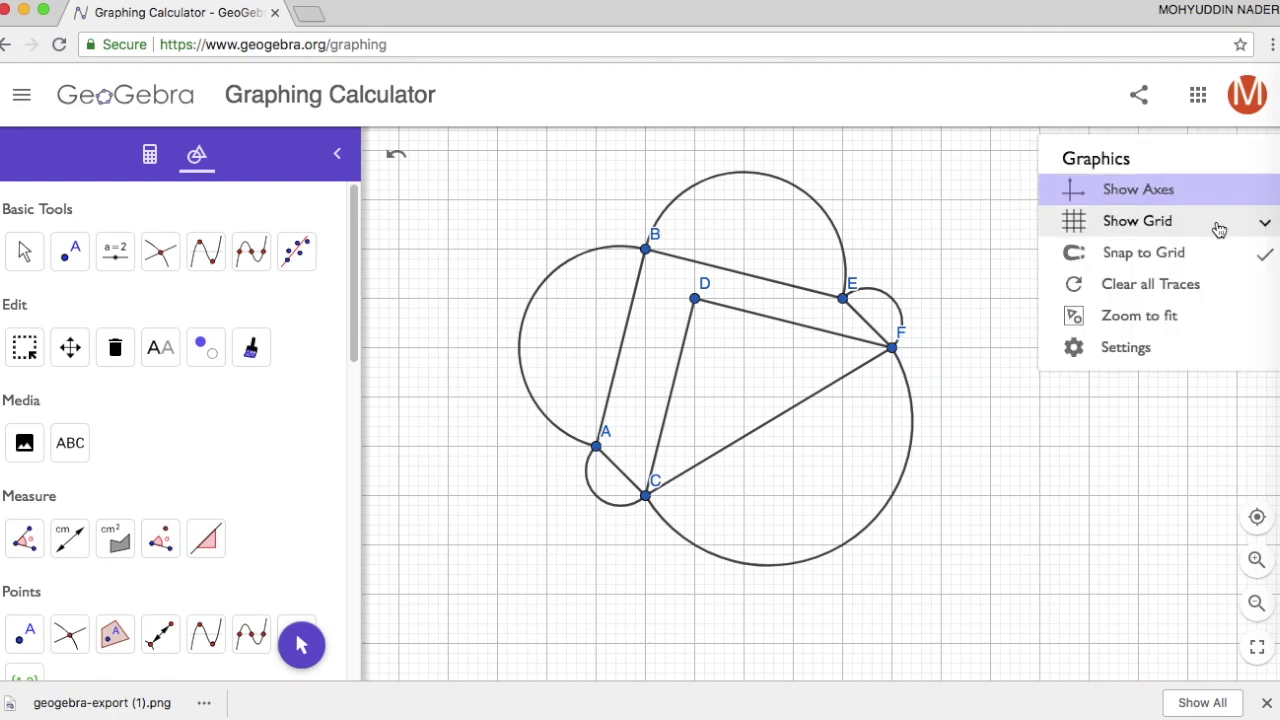
pyautogui.click(1217, 224)
pyautogui.click(1123, 262)
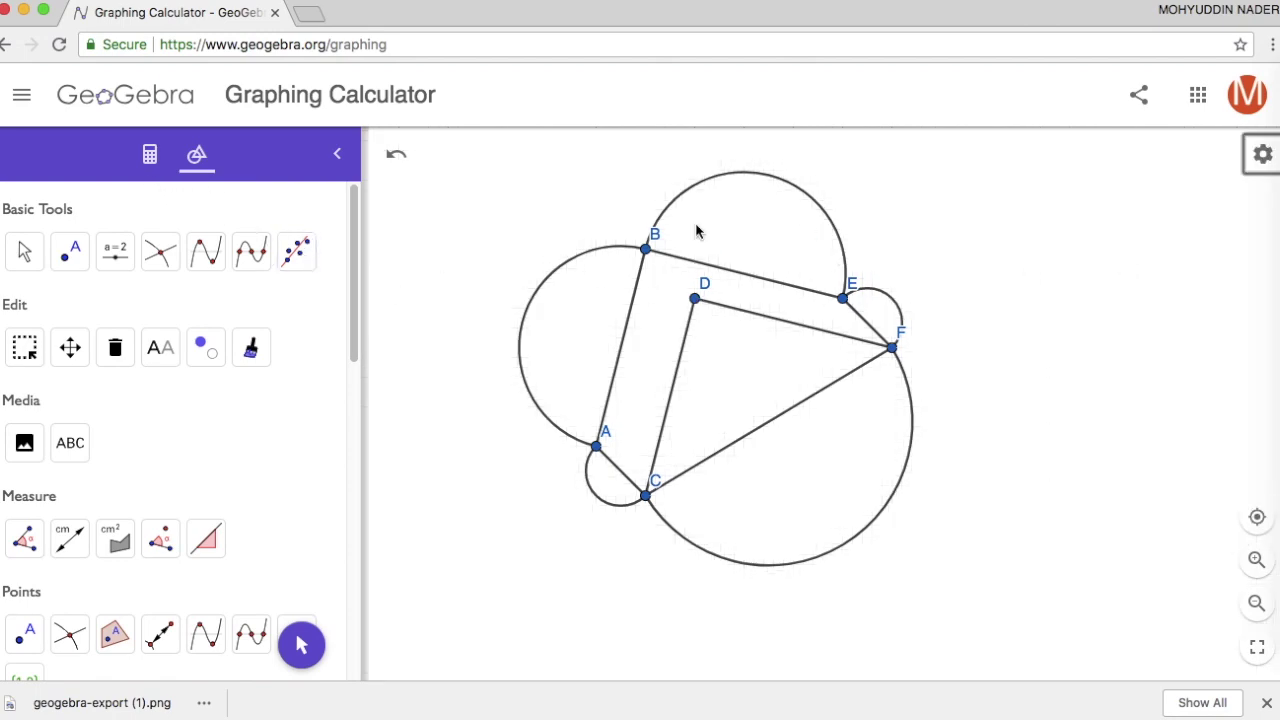
# Step: Hide points A, B, C, D, E and F in the Algebra view
pyautogui.click(148, 156)
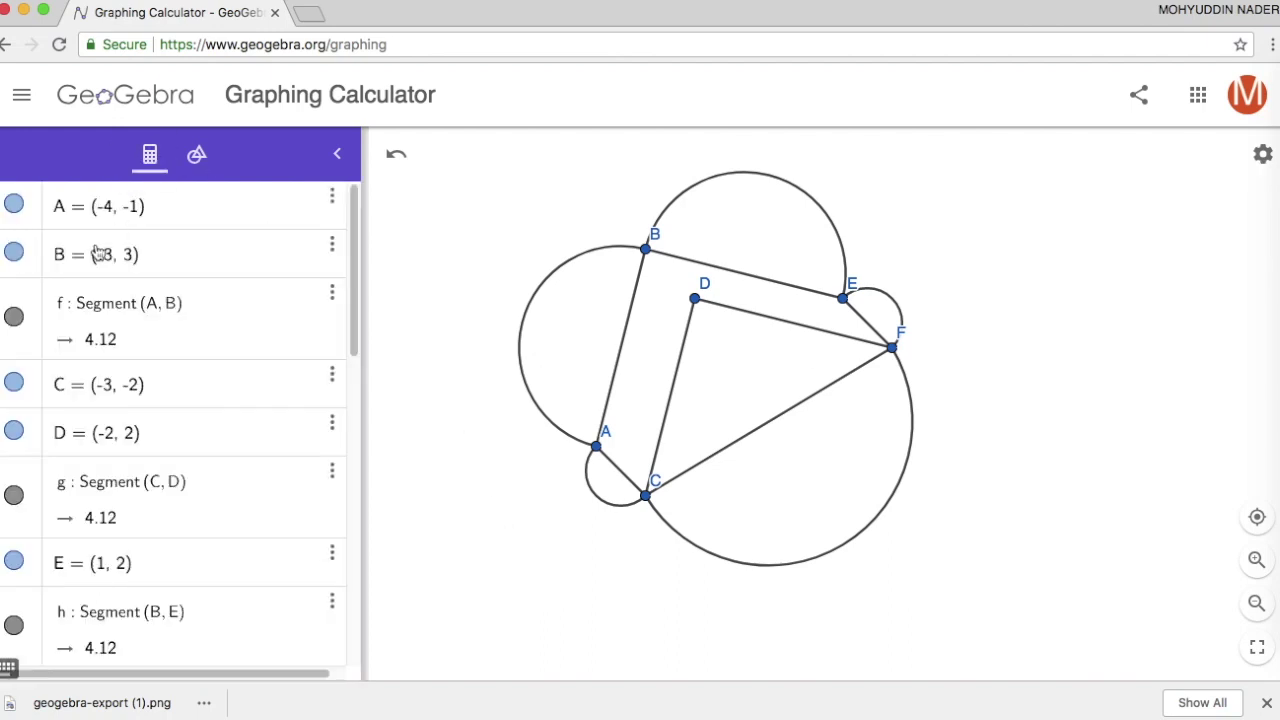
pyautogui.click(14, 205)
pyautogui.click(13, 253)
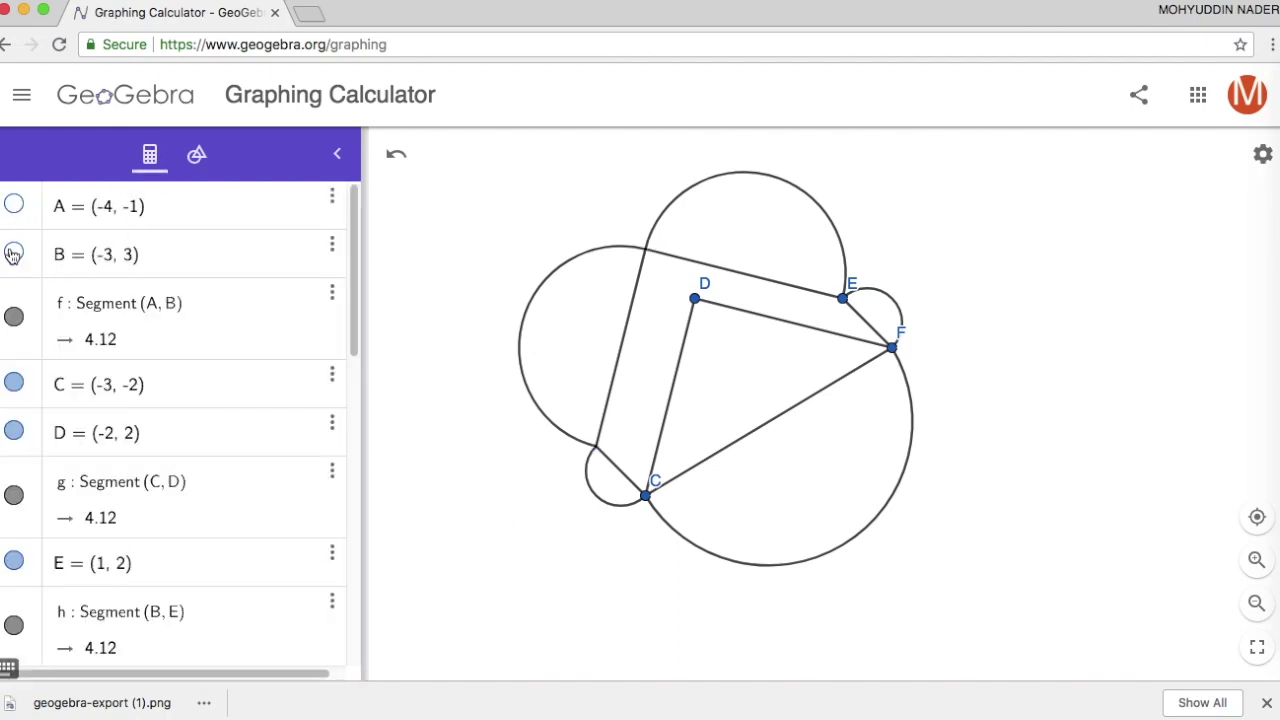
pyautogui.click(14, 385)
pyautogui.click(14, 432)
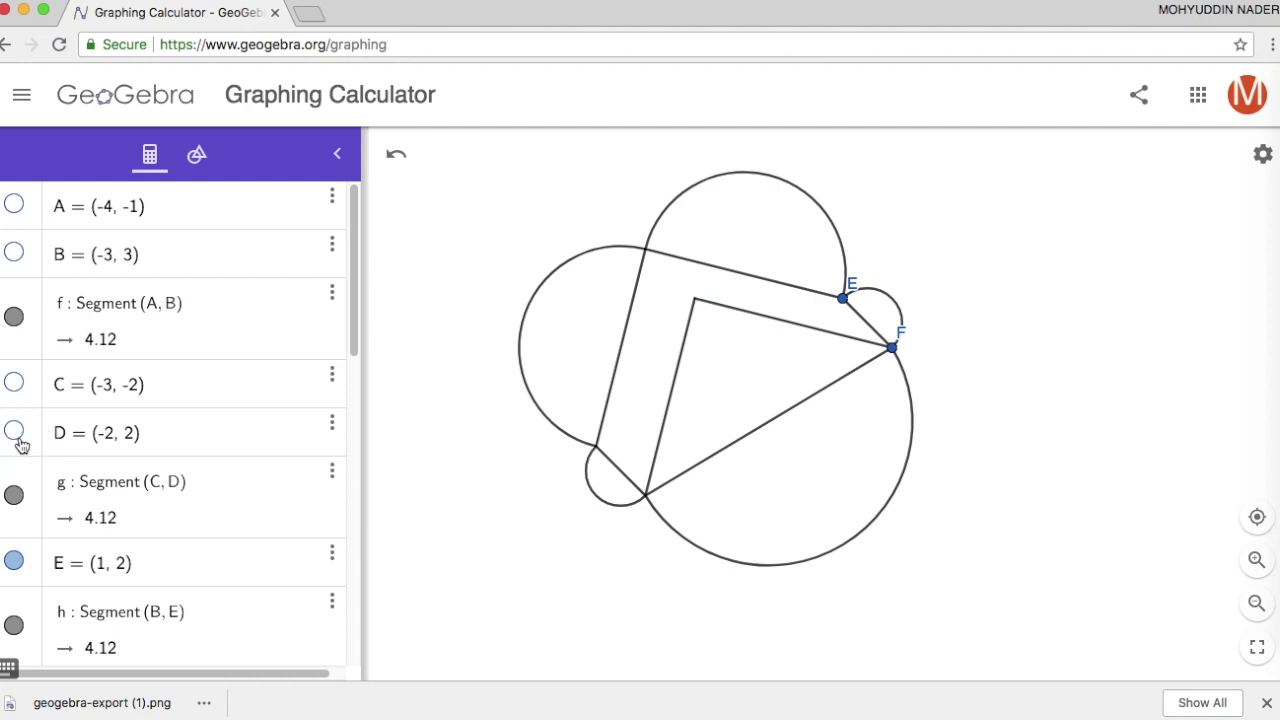
pyautogui.click(14, 563)
pyautogui.scroll(-3, 199, 427)
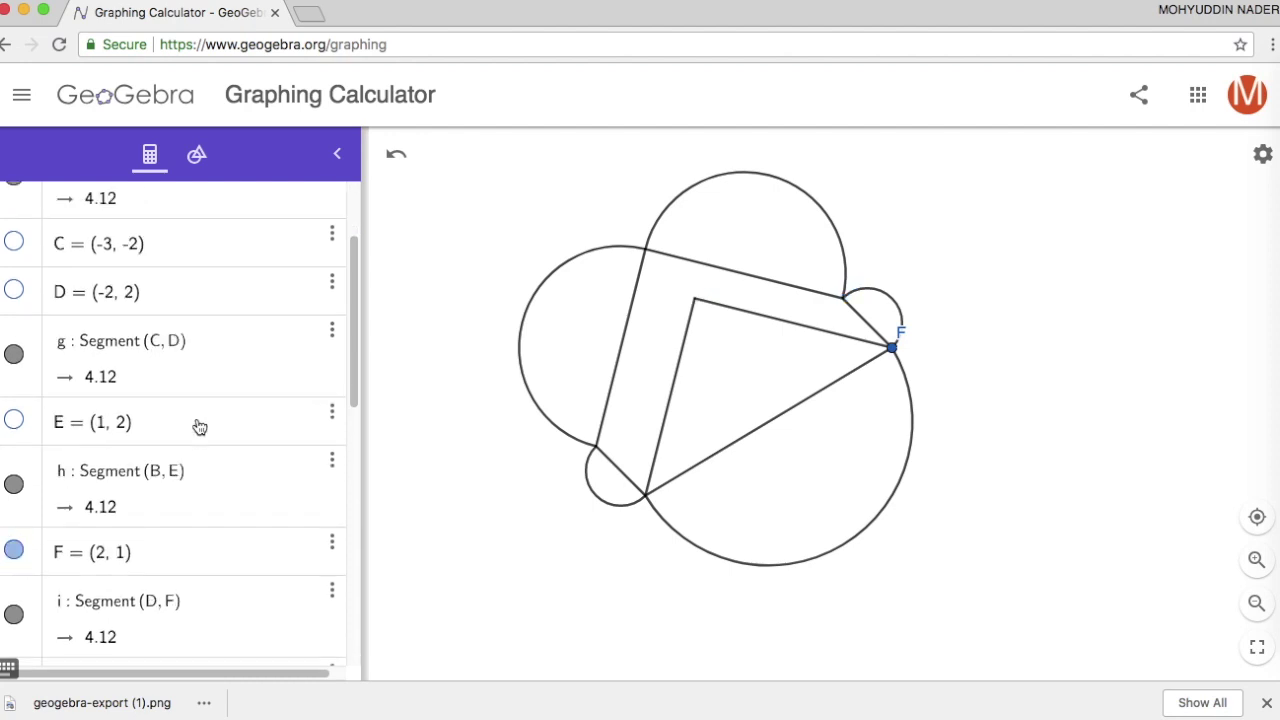
pyautogui.click(15, 553)
pyautogui.scroll(-10, 81, 400)
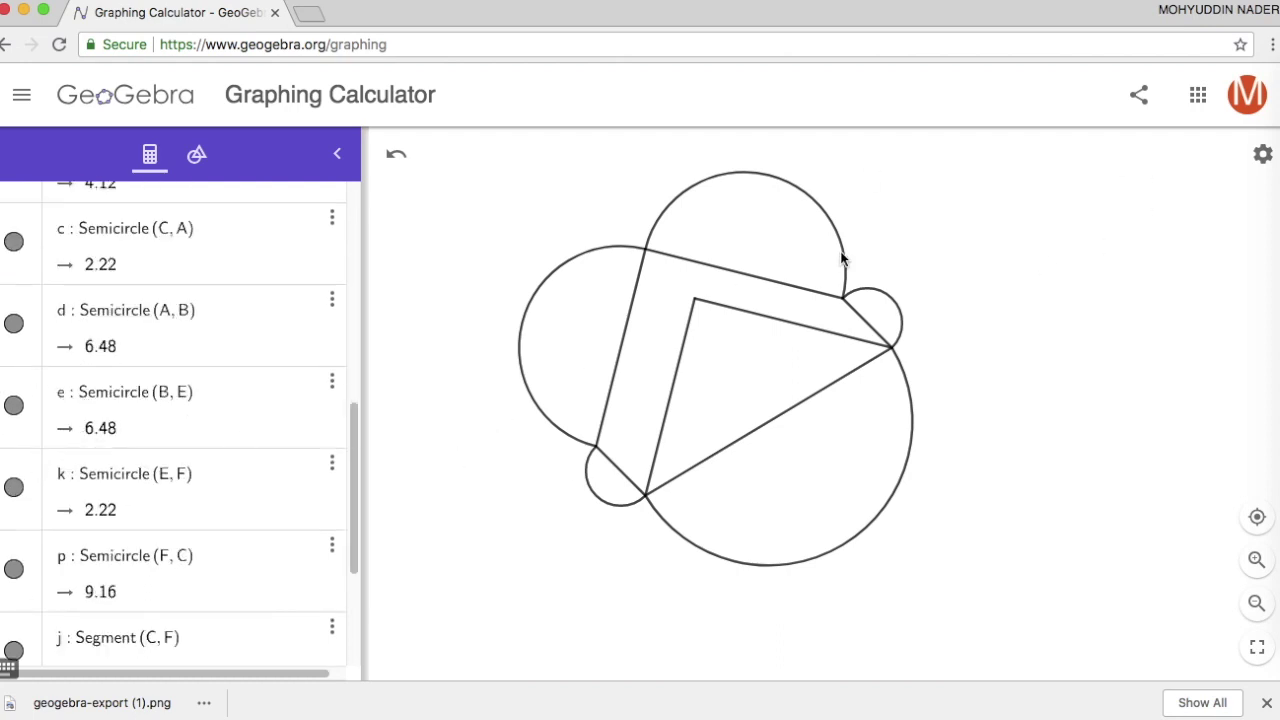
pyautogui.moveTo(950, 282); pyautogui.dragTo(1049, 296)
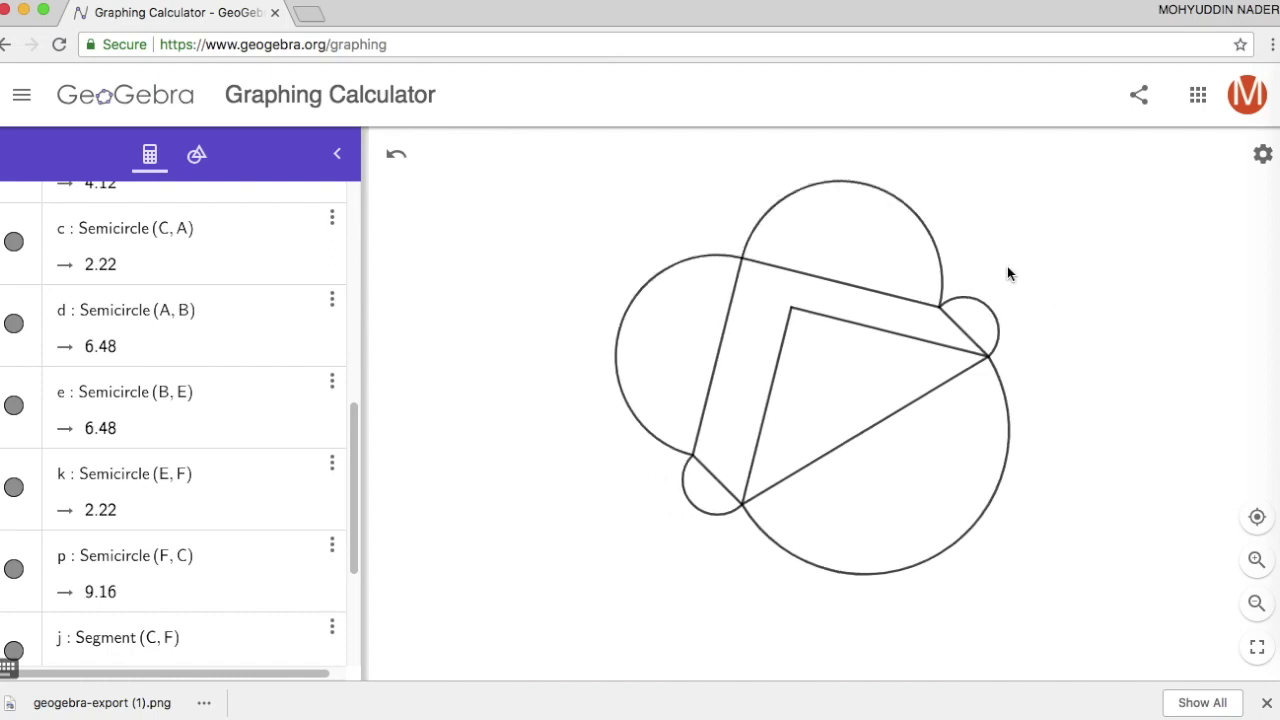
# Step: Collapse the Algebra panel, recentre the outline and download it as geogebra-export (2).png
pyautogui.scroll(2, 1011, 231)
pyautogui.scroll(-2, 1034, 220)
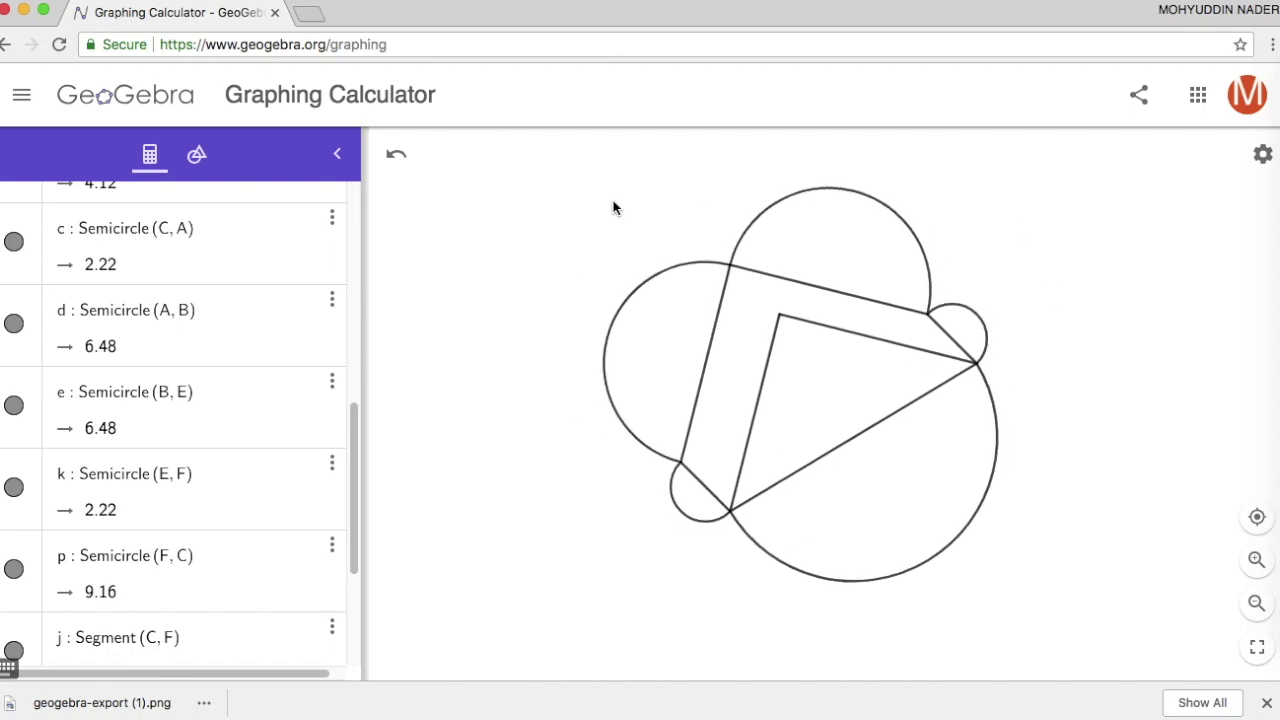
pyautogui.click(337, 154)
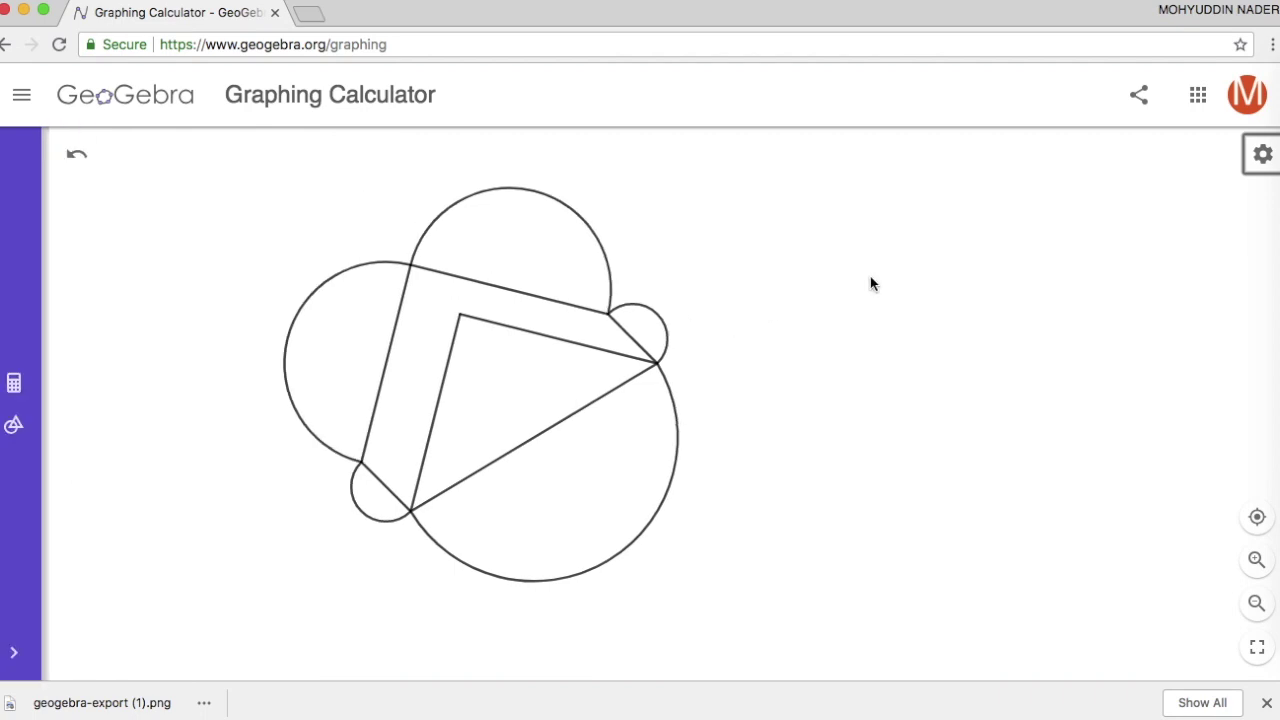
pyautogui.moveTo(1192, 277); pyautogui.dragTo(1081, 283)
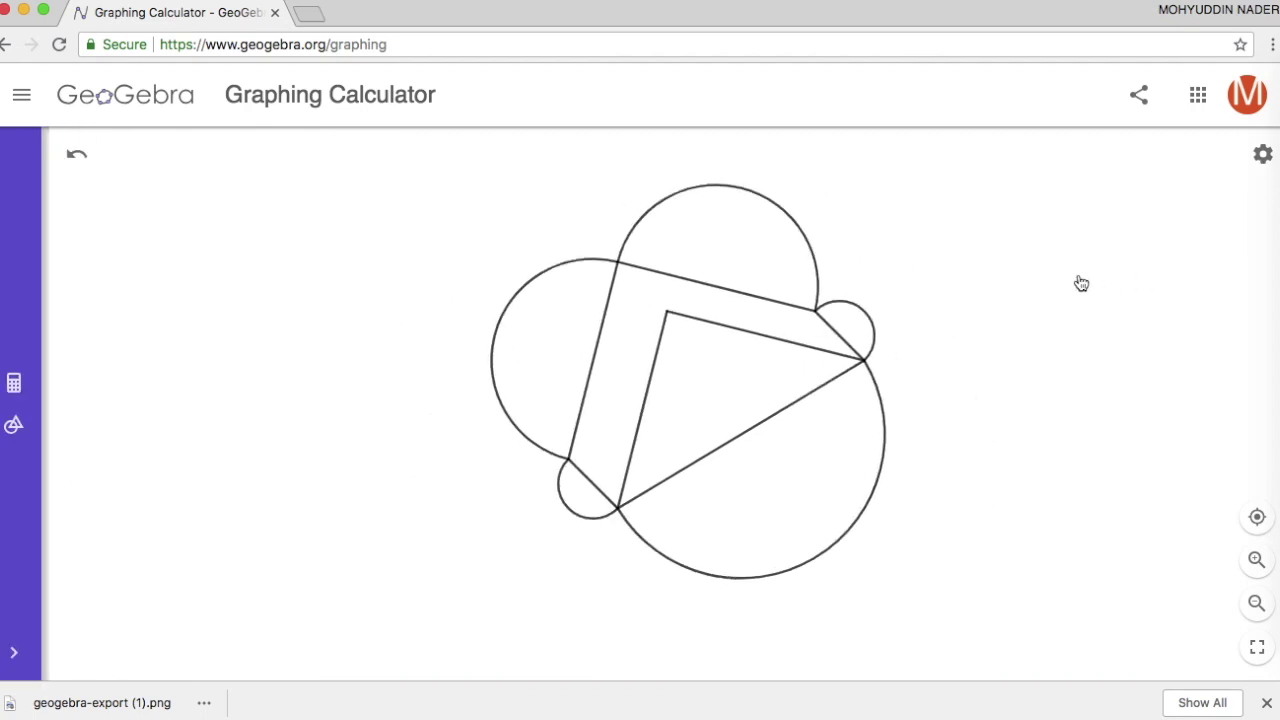
pyautogui.click(21, 95)
pyautogui.click(131, 382)
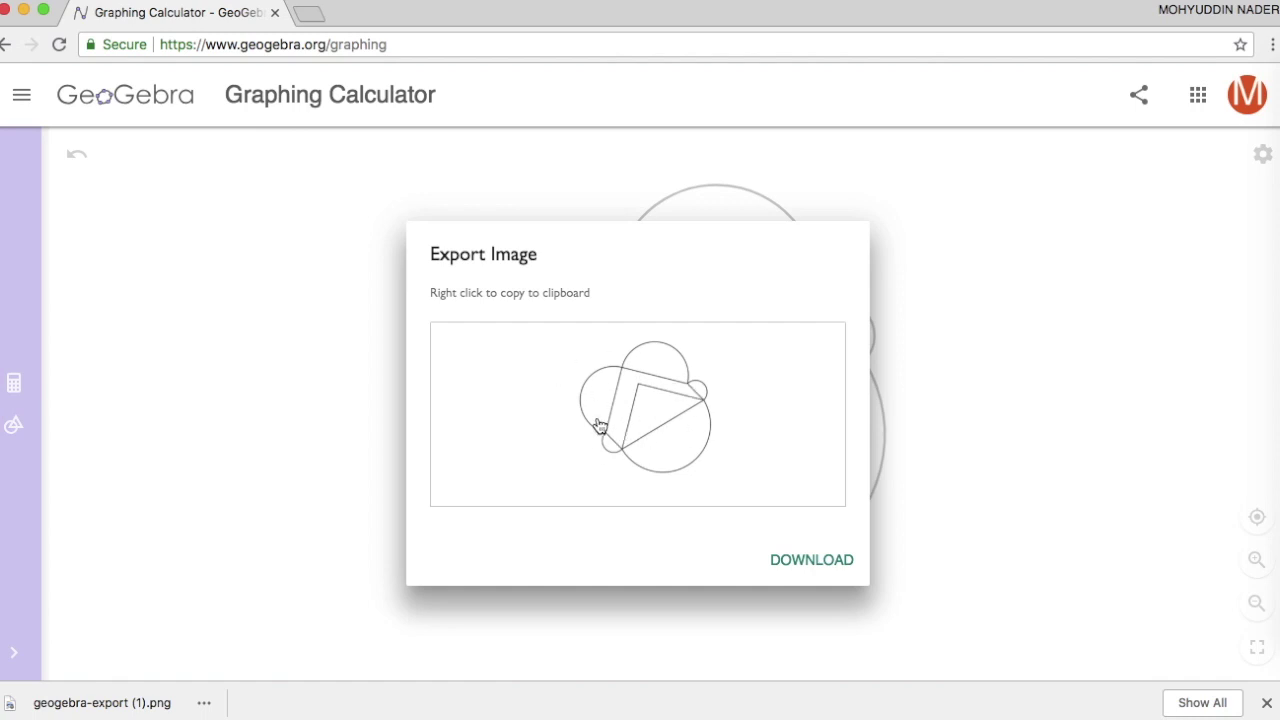
pyautogui.click(812, 563)
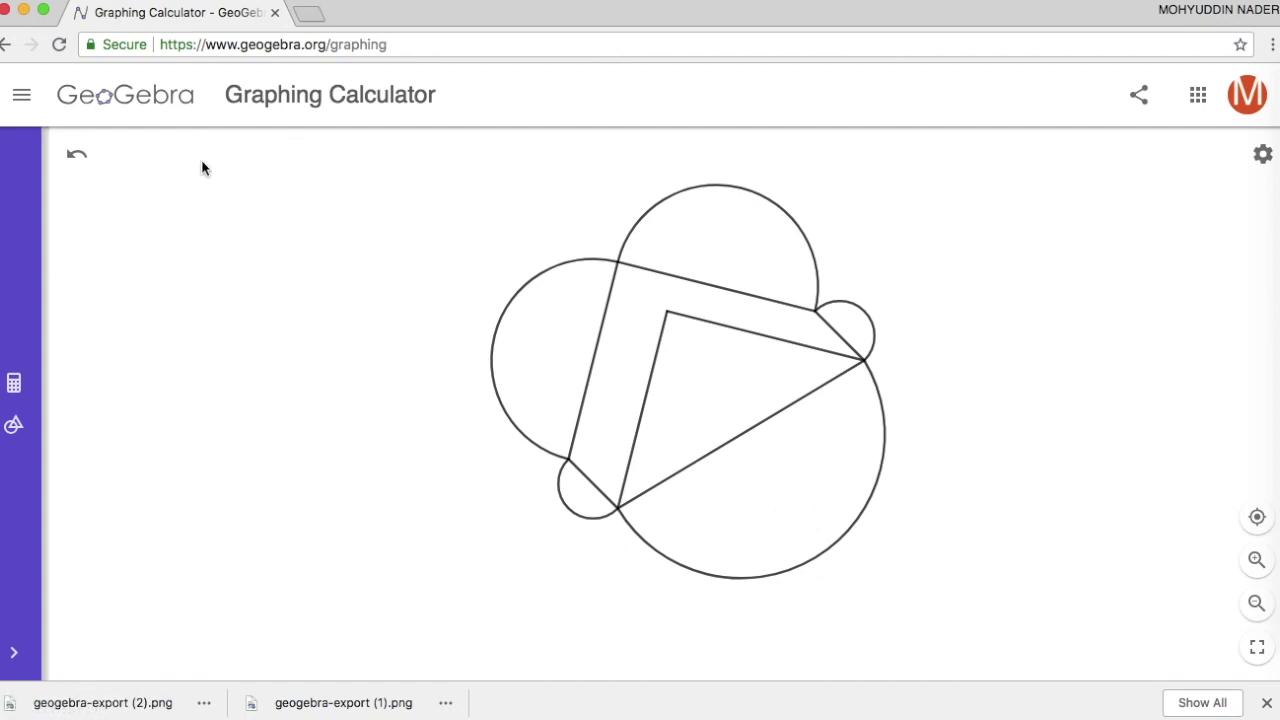
# Step: Go to bit.ly/makesvg in a new browser tab
pyautogui.click(310, 16)
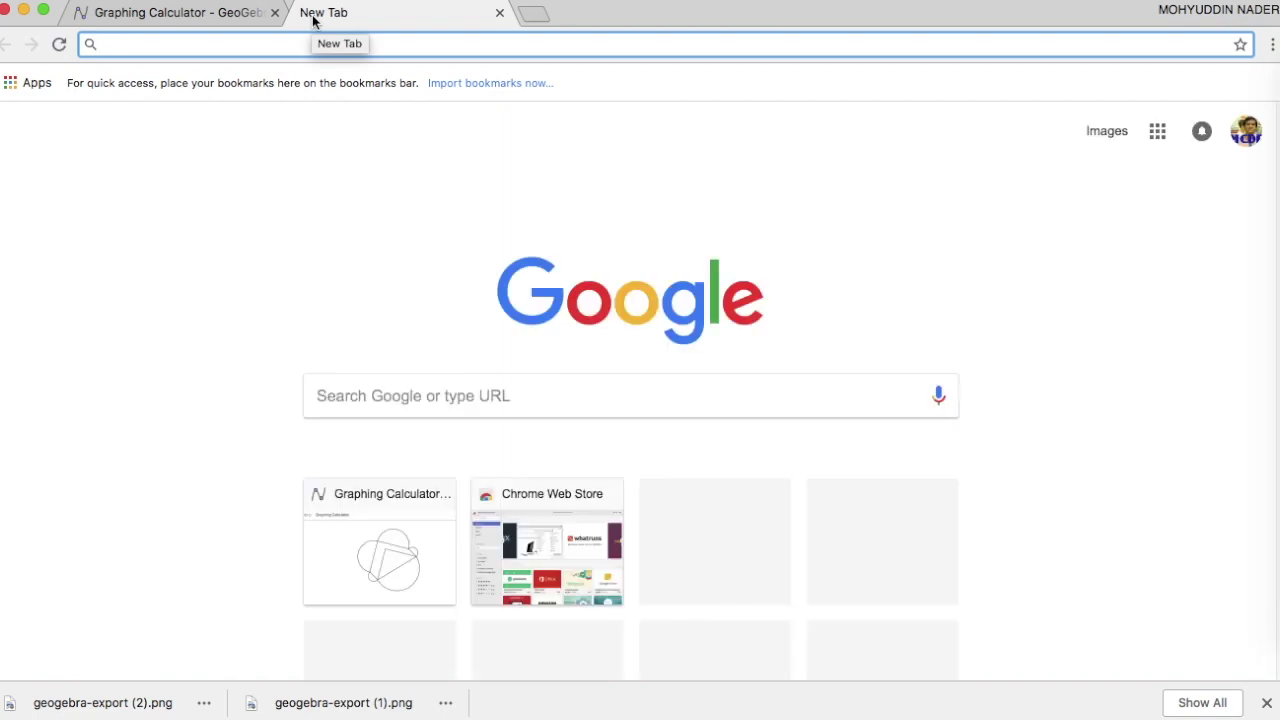
pyautogui.write('bit.ly/,al')
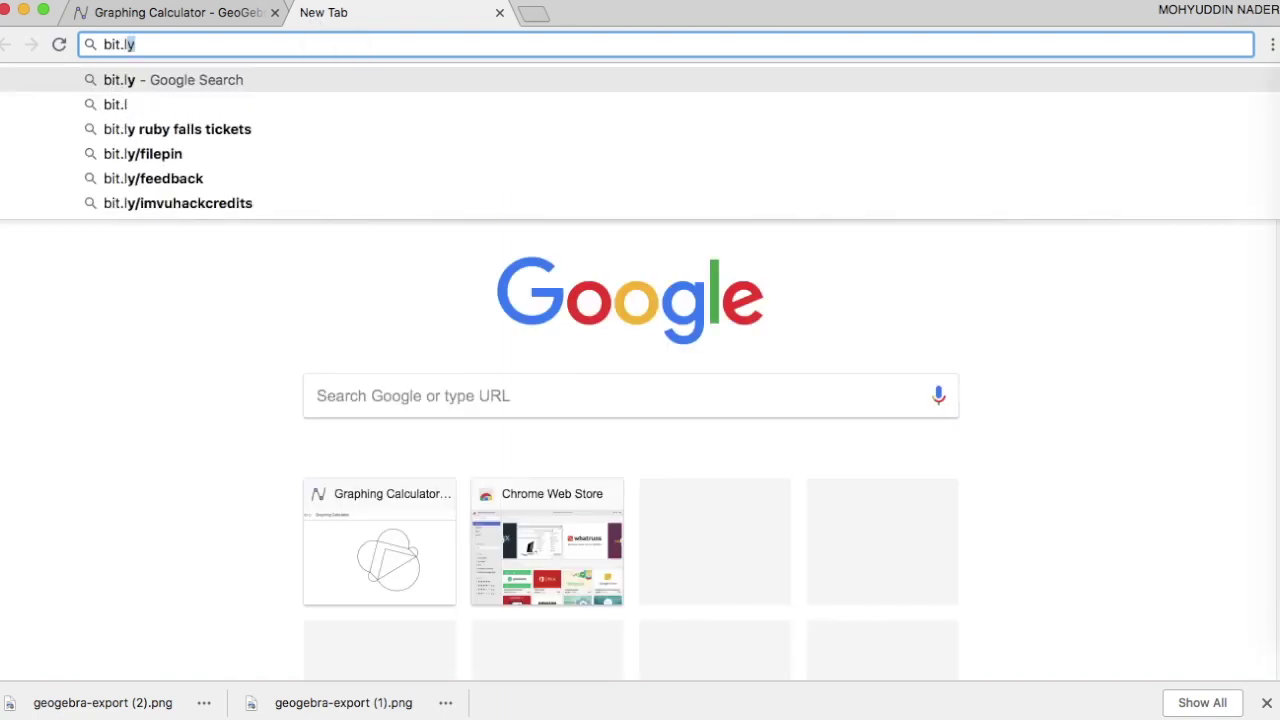
pyautogui.press('BackSpace')
pyautogui.press('BackSpace')
pyautogui.press('BackSpace')
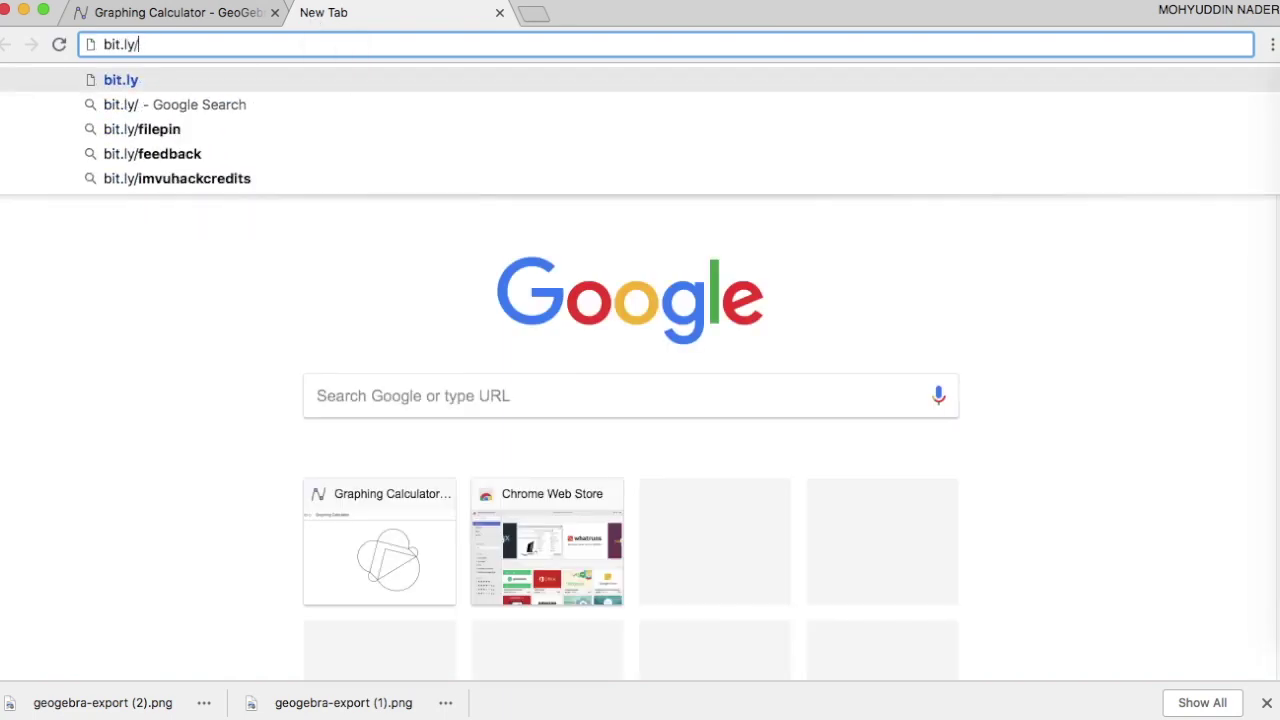
pyautogui.write('makesvg')
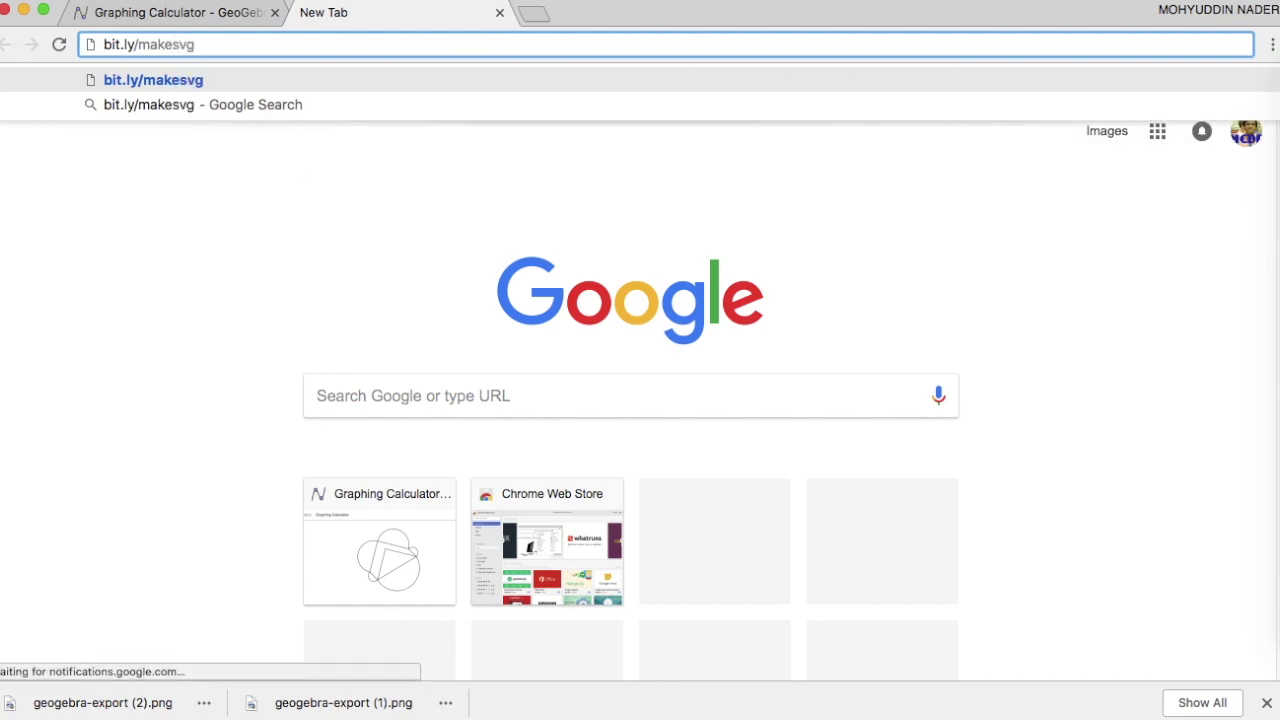
pyautogui.press('Return')
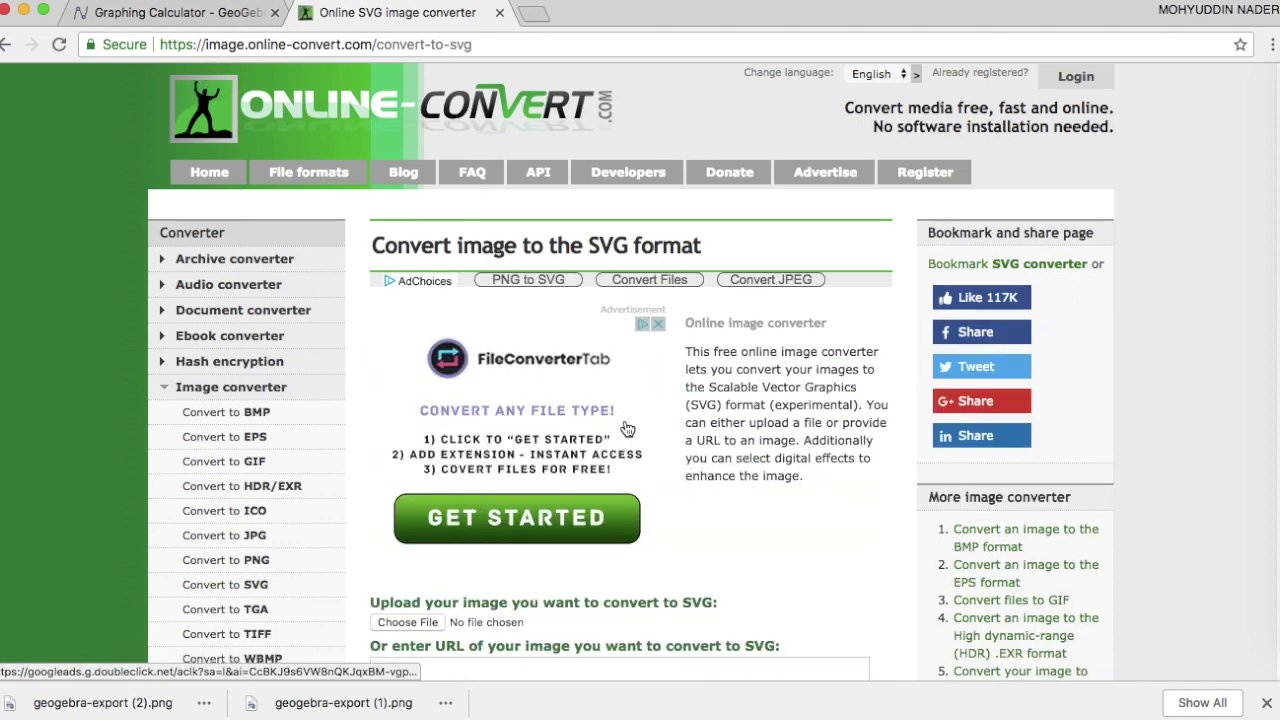
# Step: Upload geogebra-export (2).png, convert it to SVG and download geogebra-export (2).svg
pyautogui.scroll(-5, 686, 430)
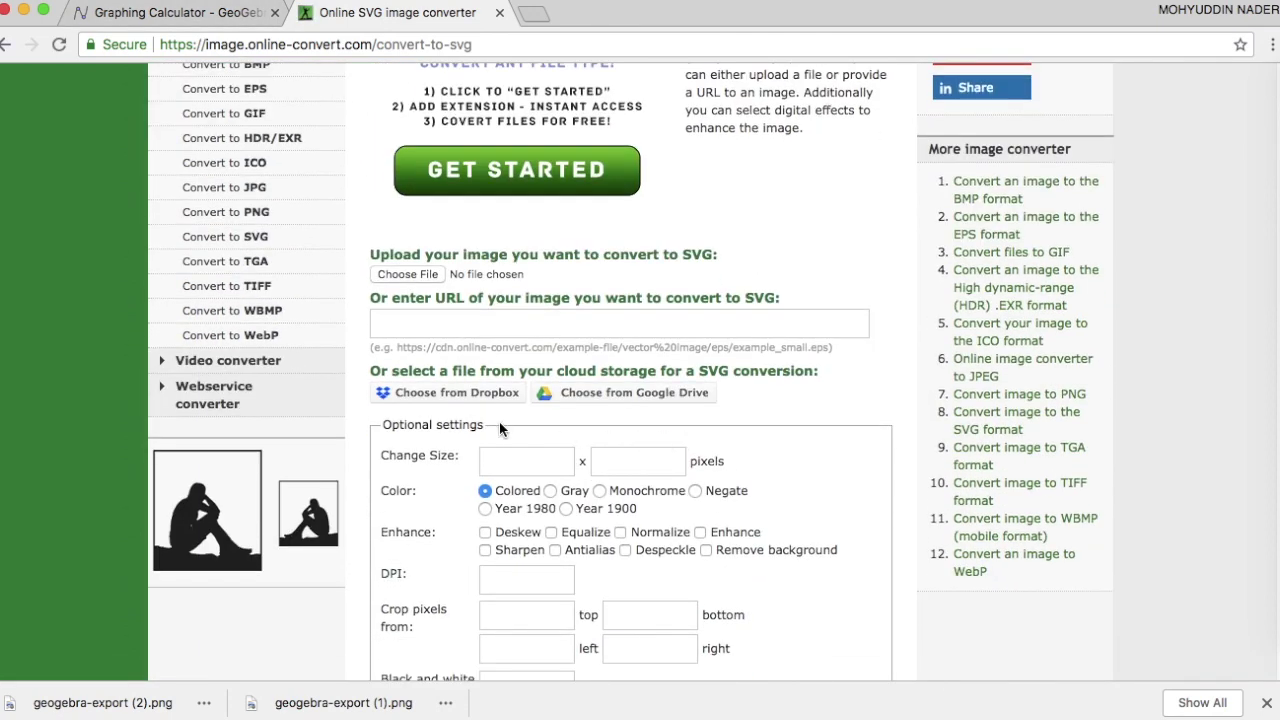
pyautogui.click(410, 275)
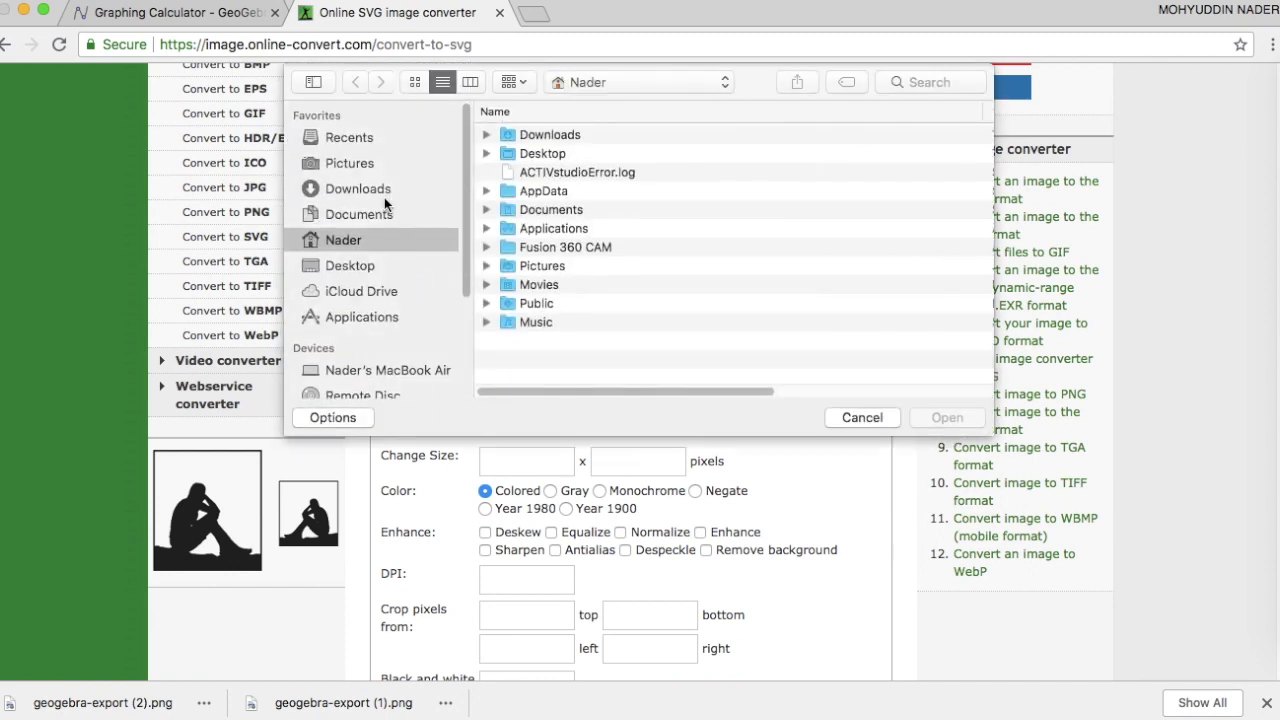
pyautogui.click(368, 189)
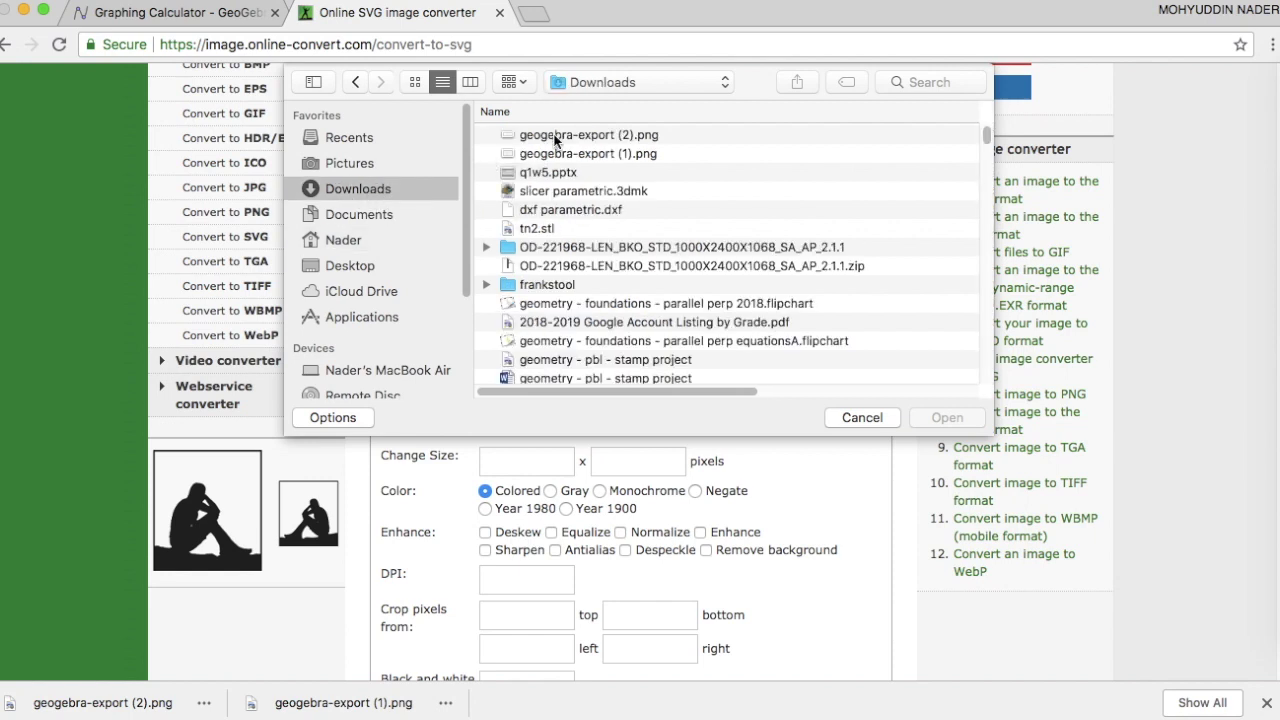
pyautogui.doubleClick(555, 136)
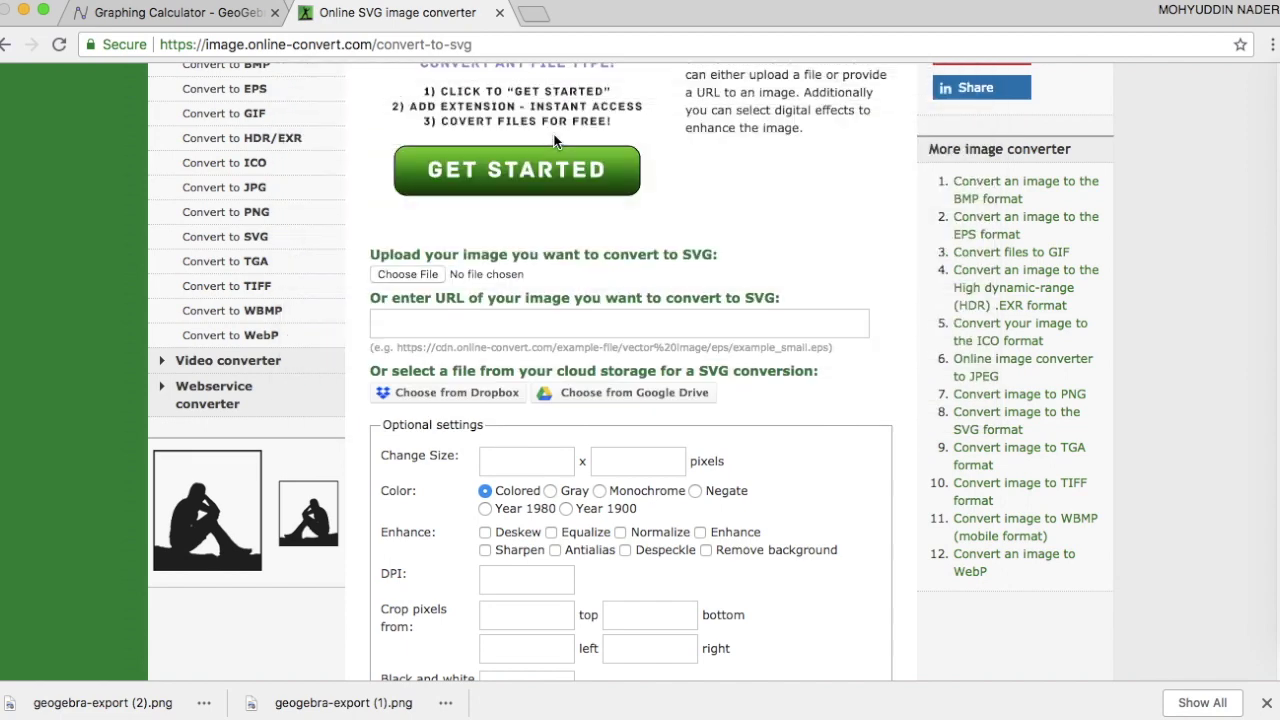
pyautogui.scroll(-5, 484, 486)
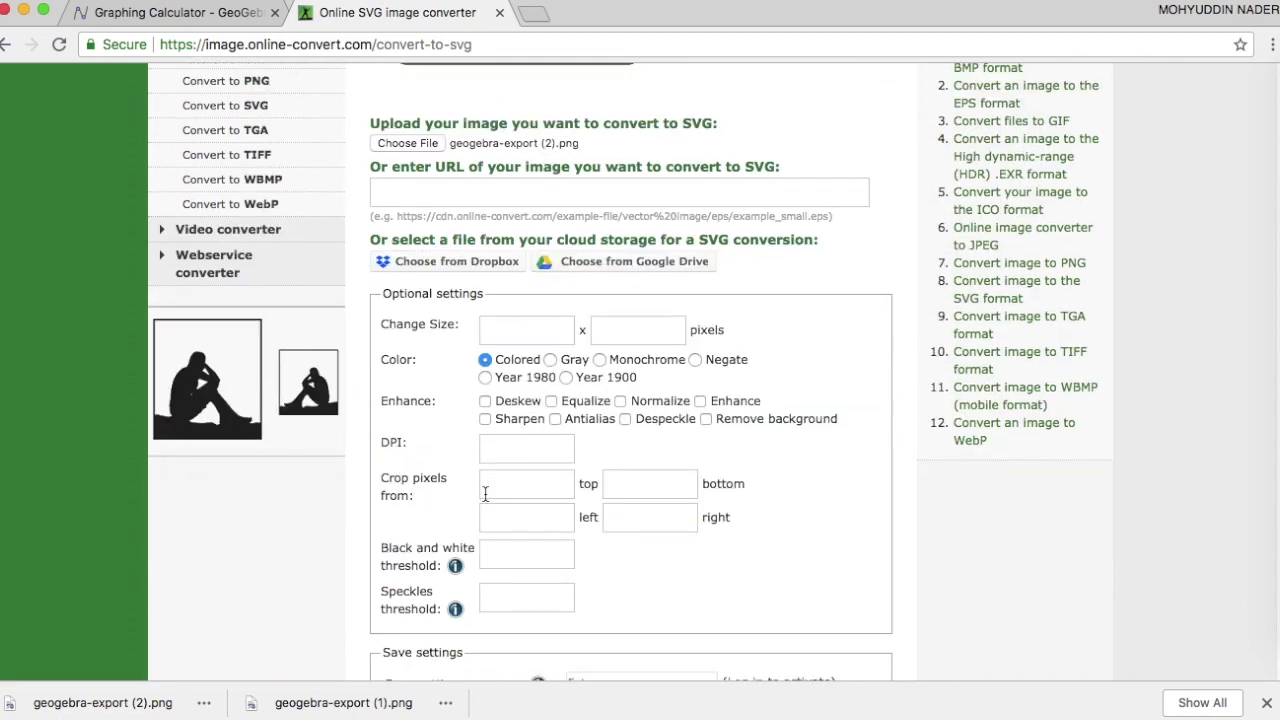
pyautogui.click(410, 433)
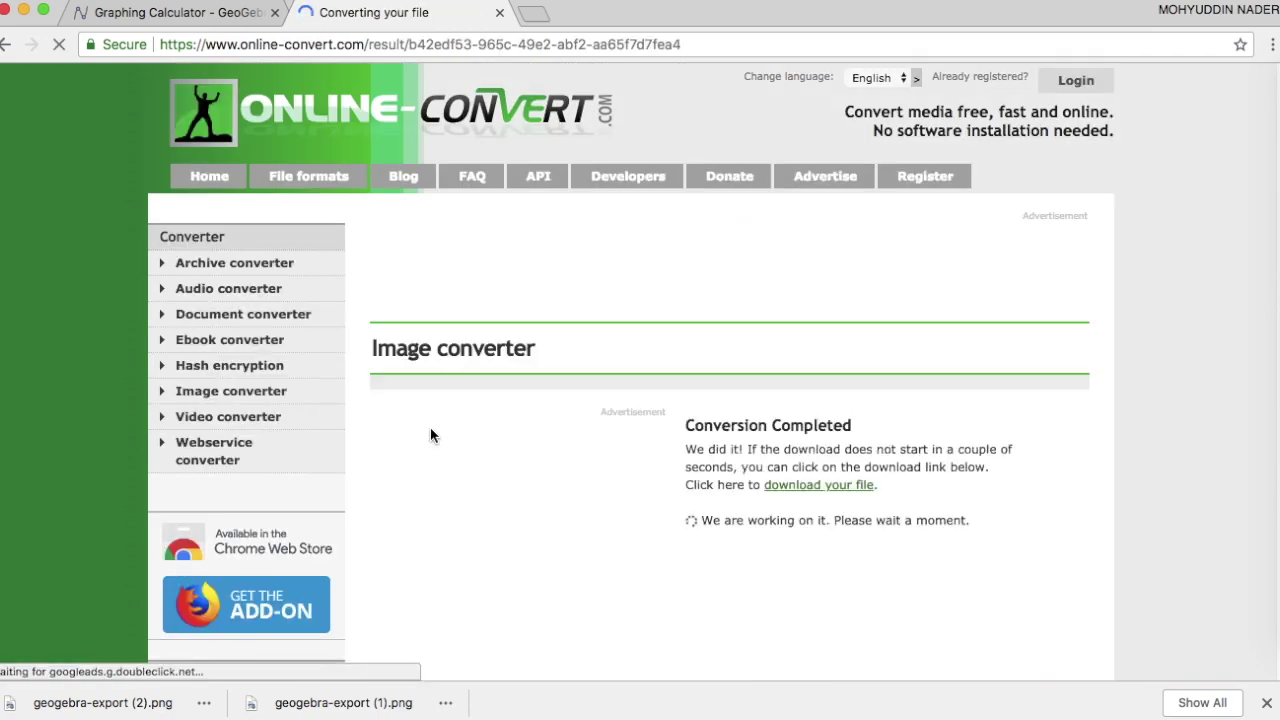
pyautogui.scroll(-3, 528, 451)
pyautogui.scroll(-5, 532, 456)
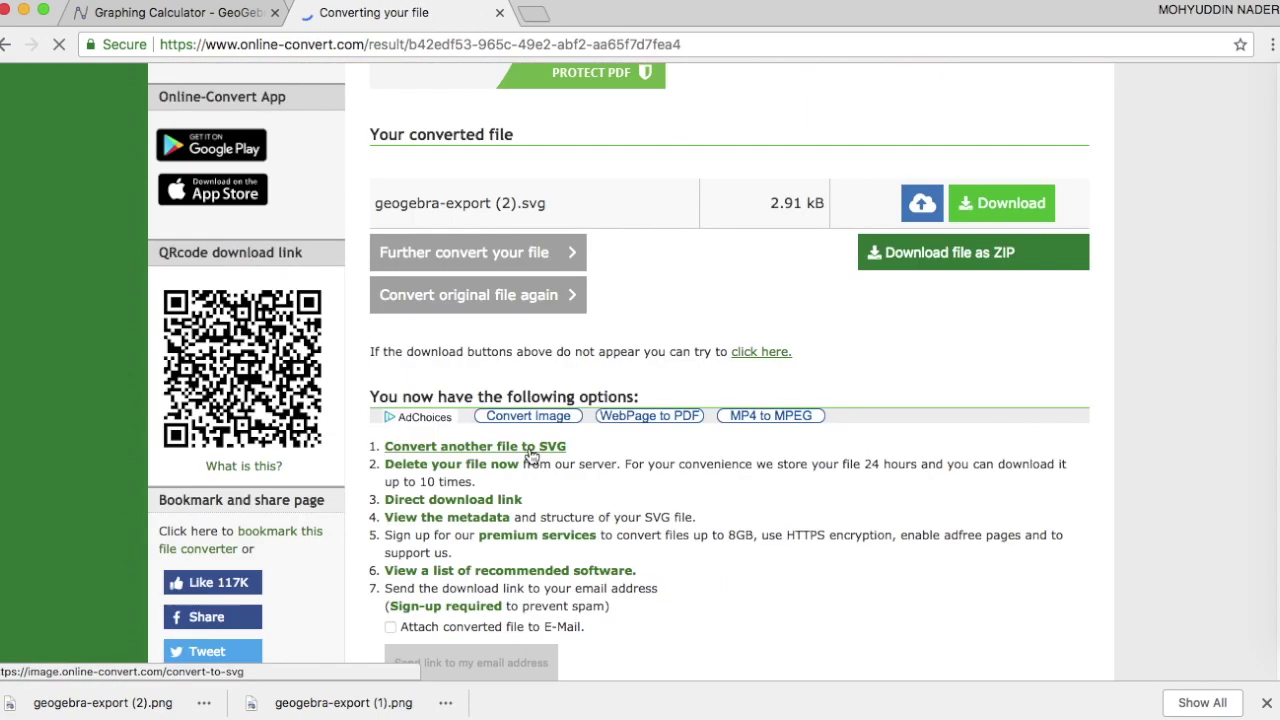
pyautogui.click(1000, 205)
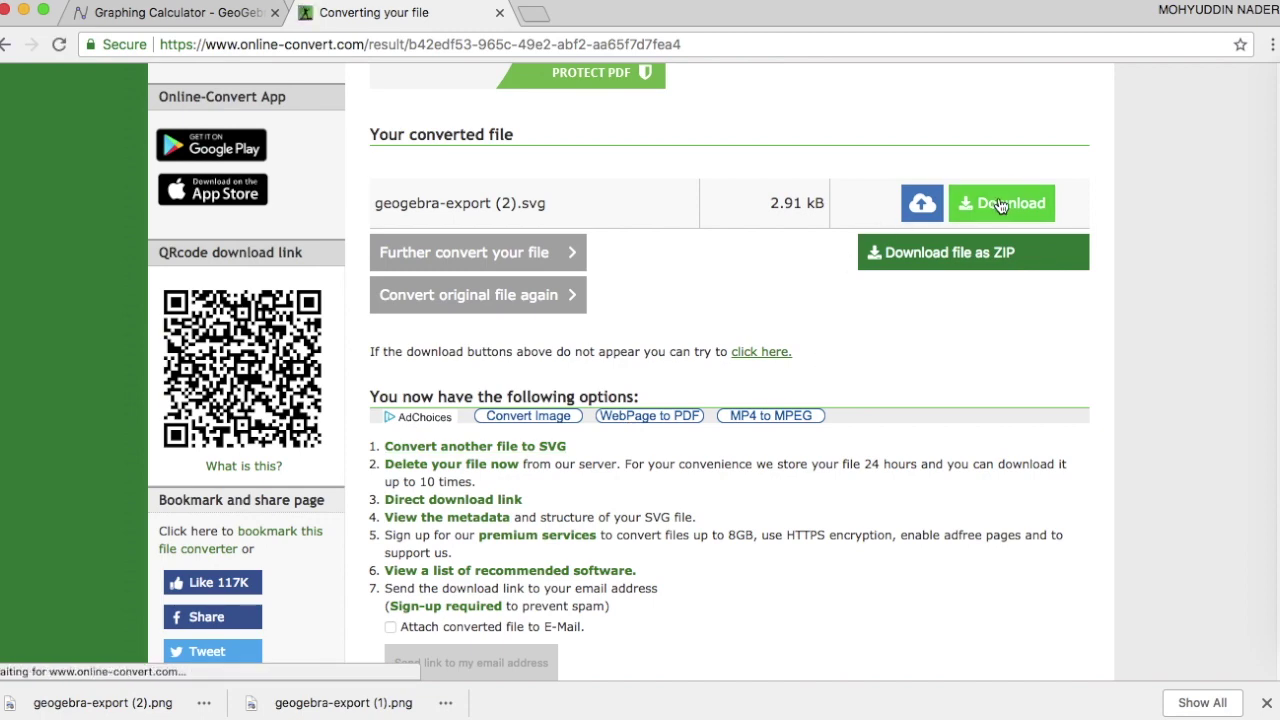
pyautogui.scroll(4, 750, 260)
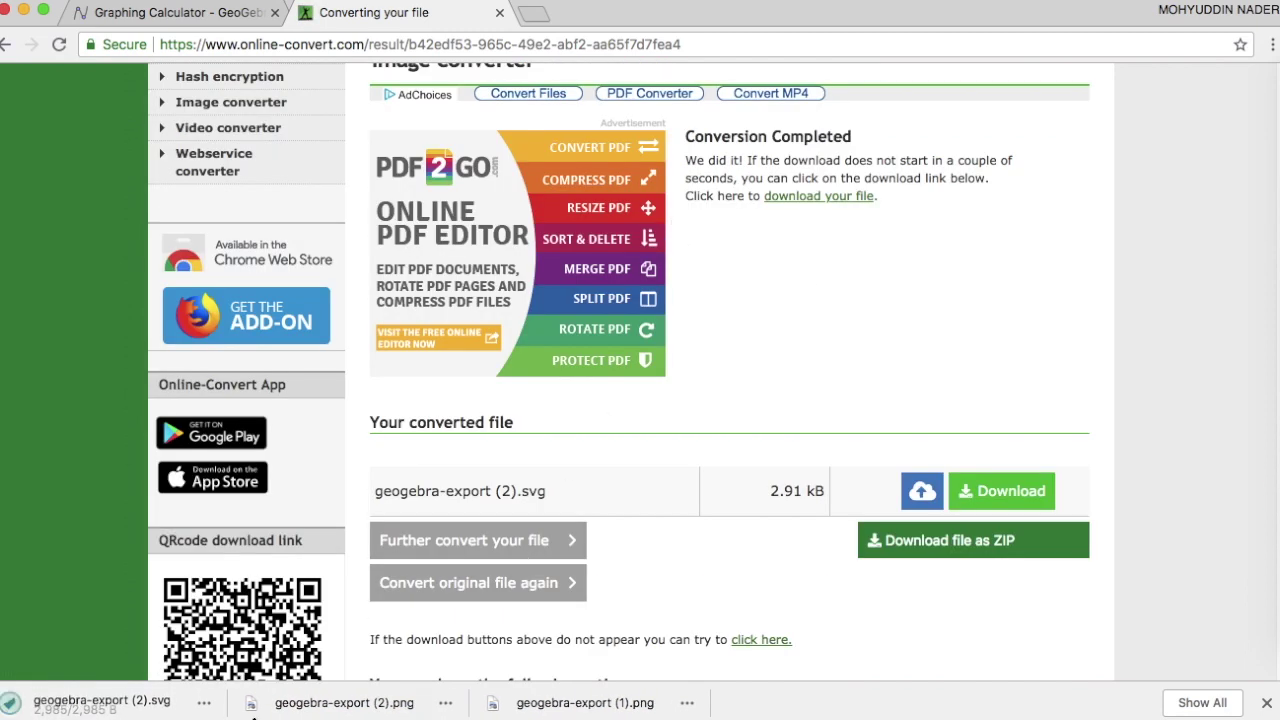
pyautogui.scroll(-2, 957, 437)
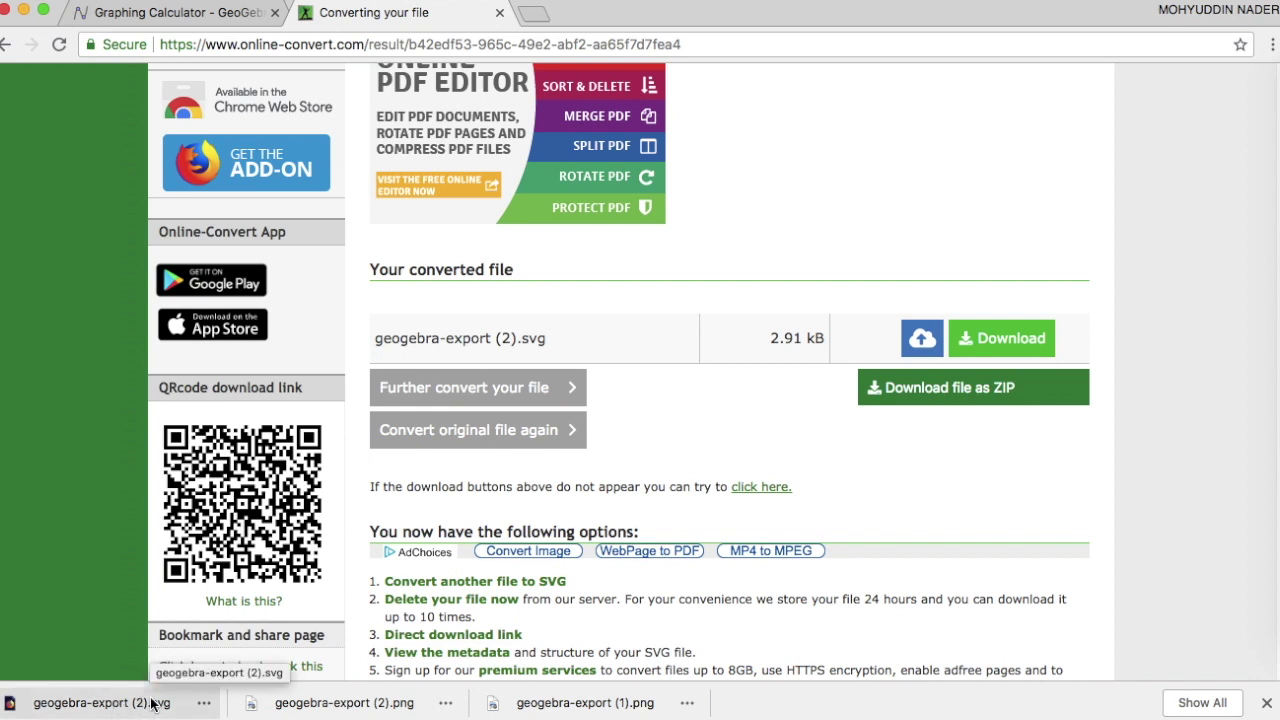
# Step: Sign in to tinkercad.com with Google, create a new blank design and open Import Shapes
pyautogui.click(534, 15)
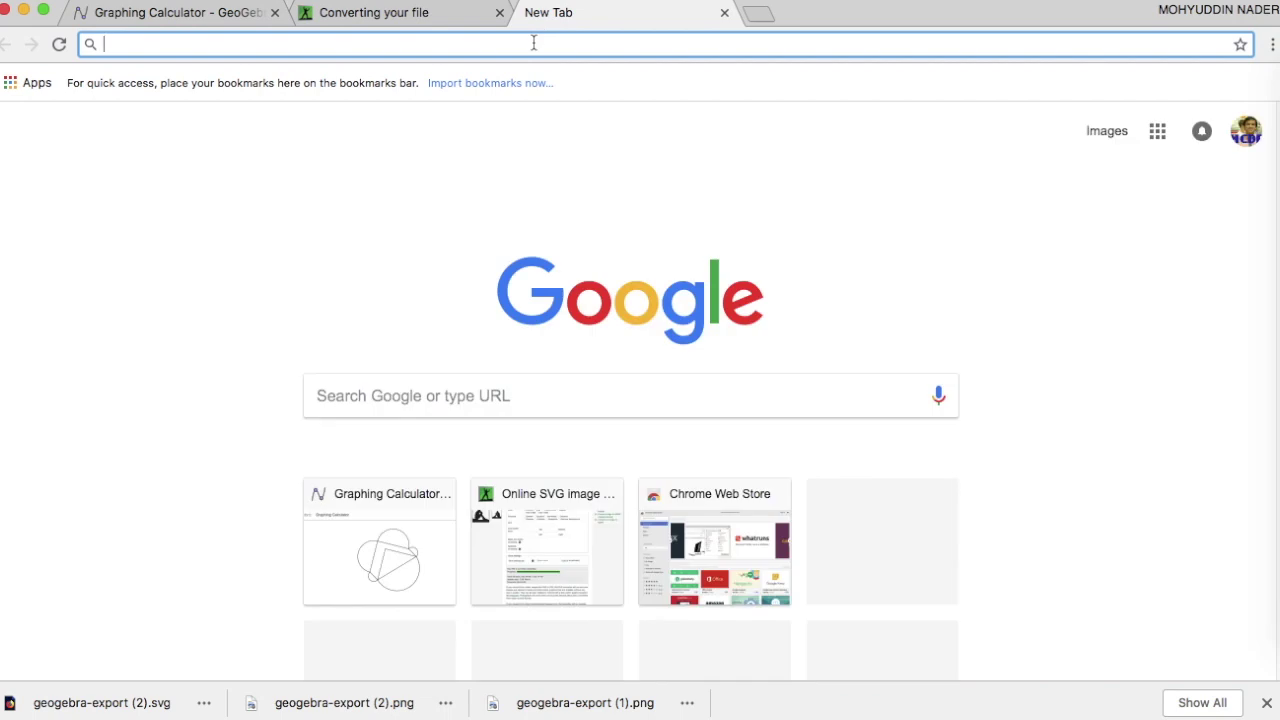
pyautogui.write('tinker')
pyautogui.write('cad')
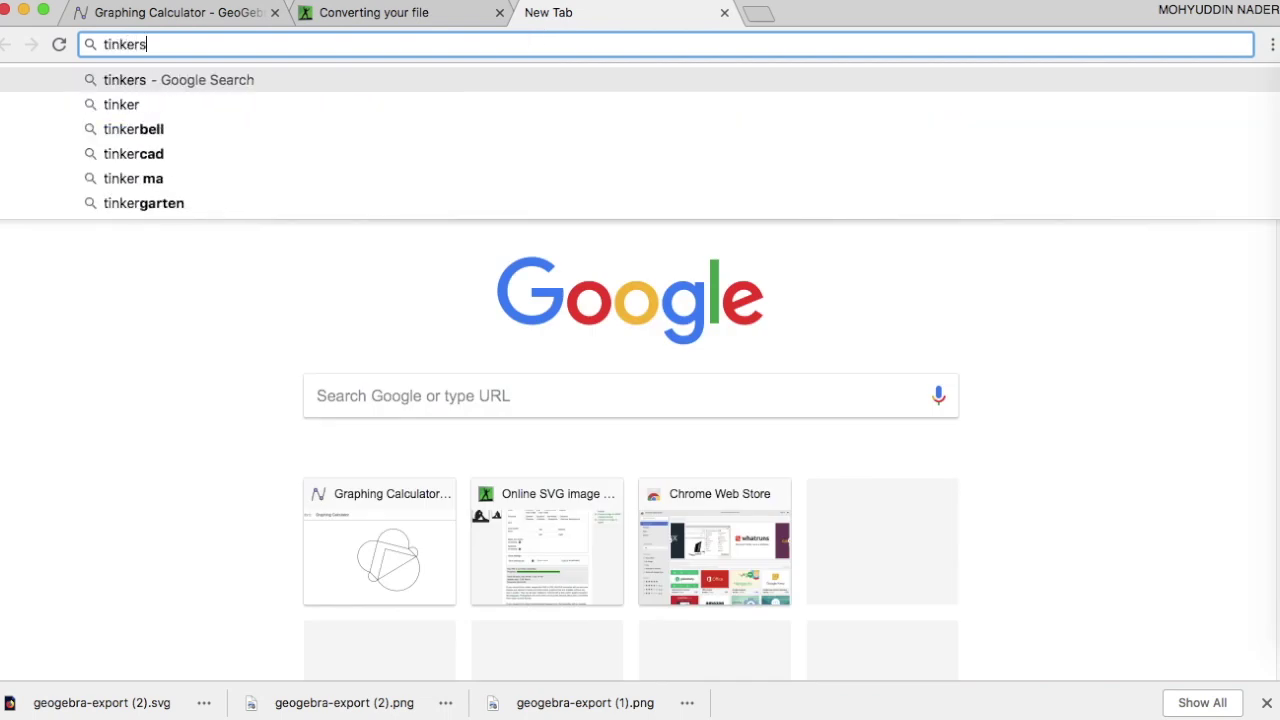
pyautogui.write('.com')
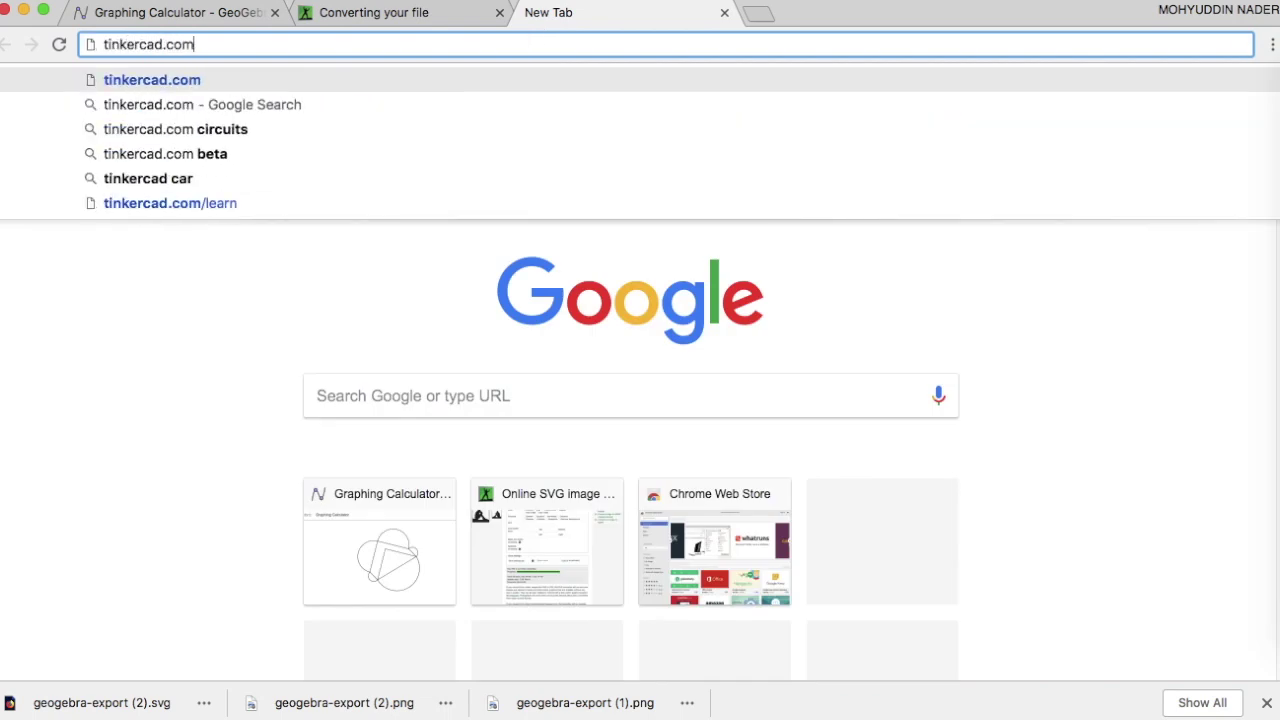
pyautogui.press('Return')
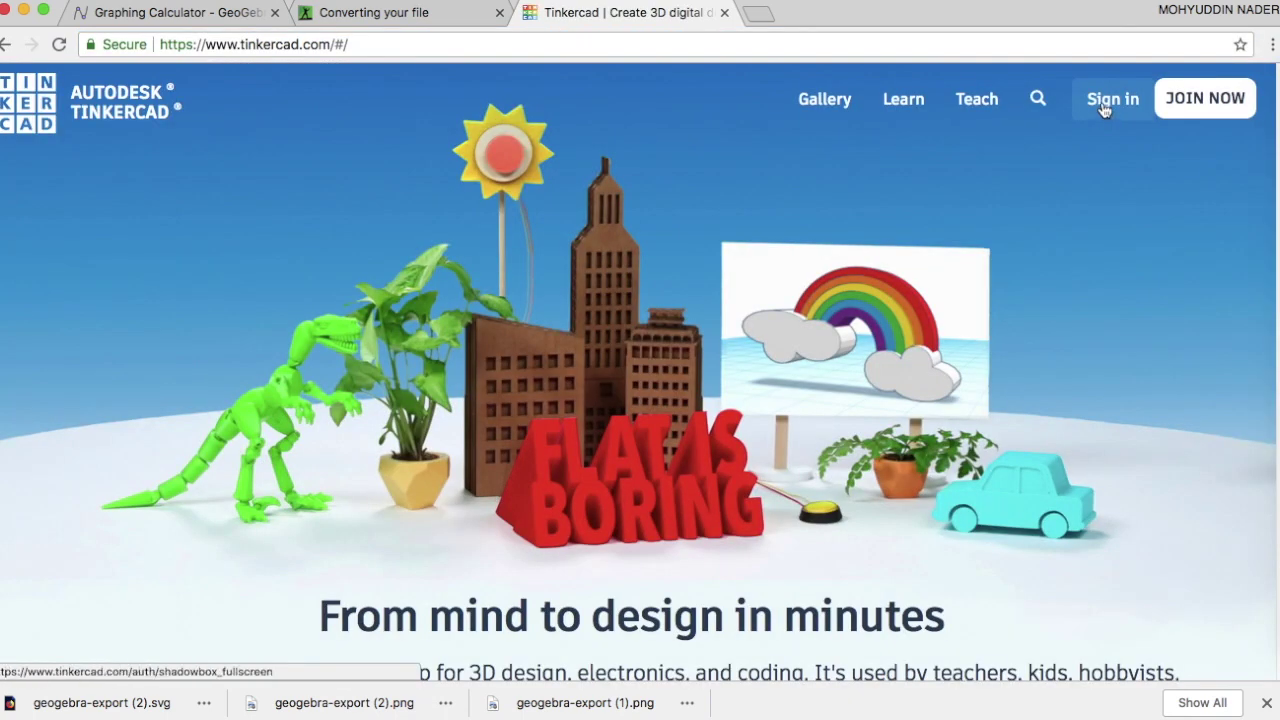
pyautogui.click(1105, 104)
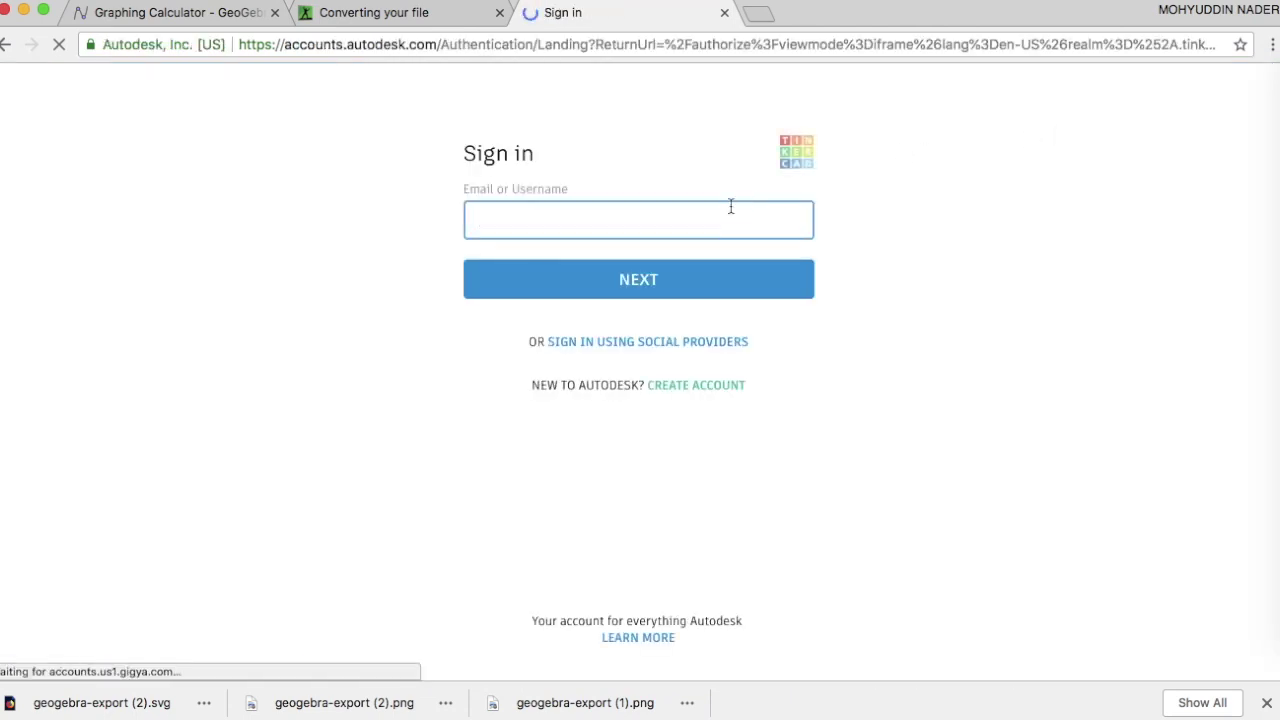
pyautogui.click(686, 346)
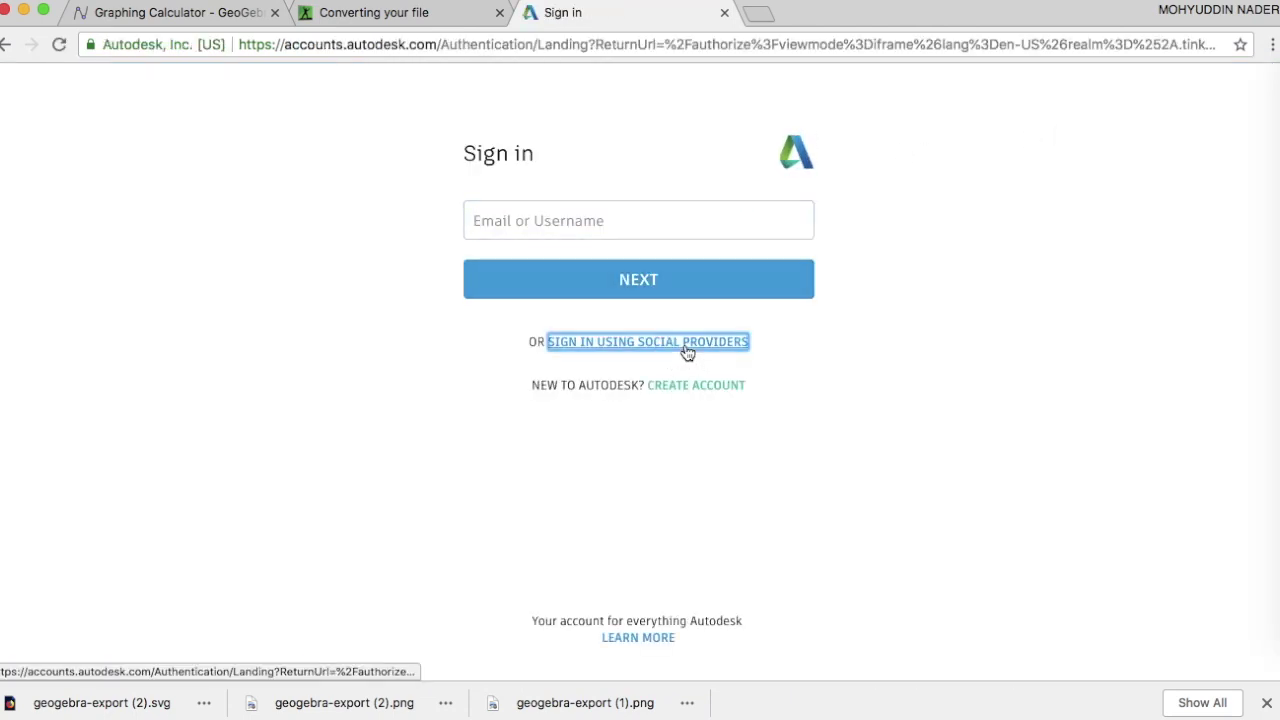
pyautogui.click(664, 289)
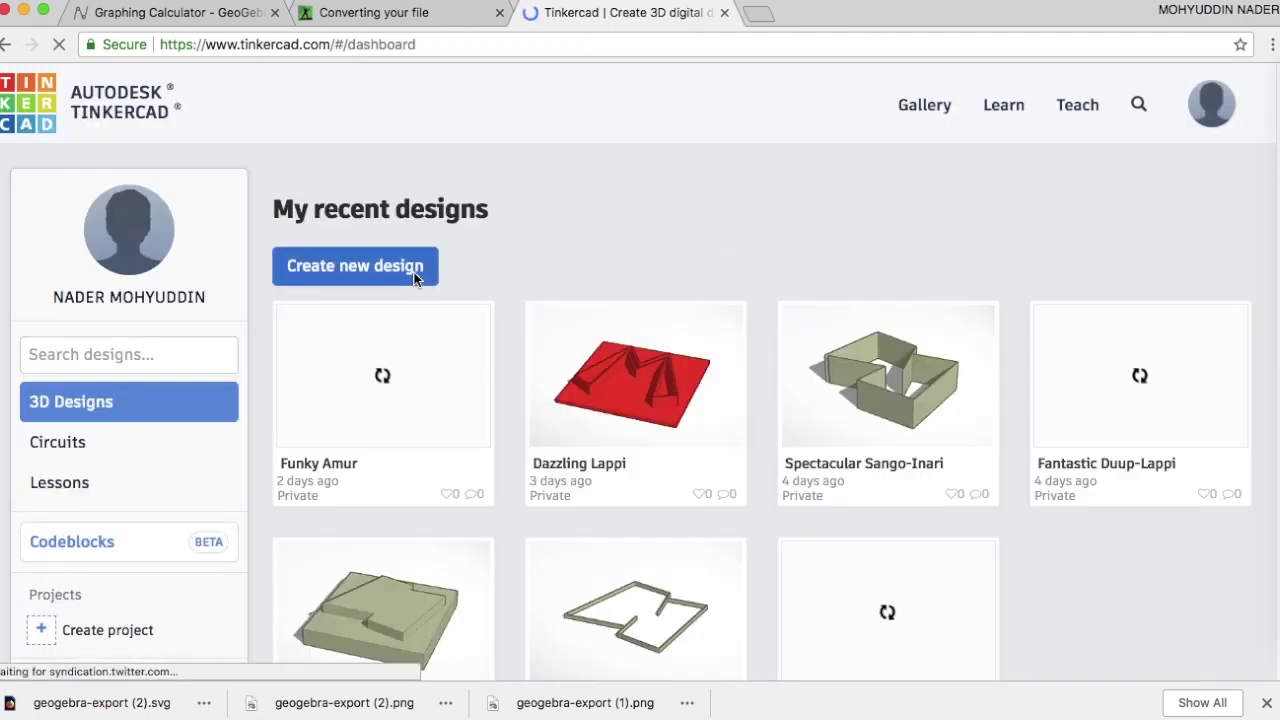
pyautogui.click(416, 280)
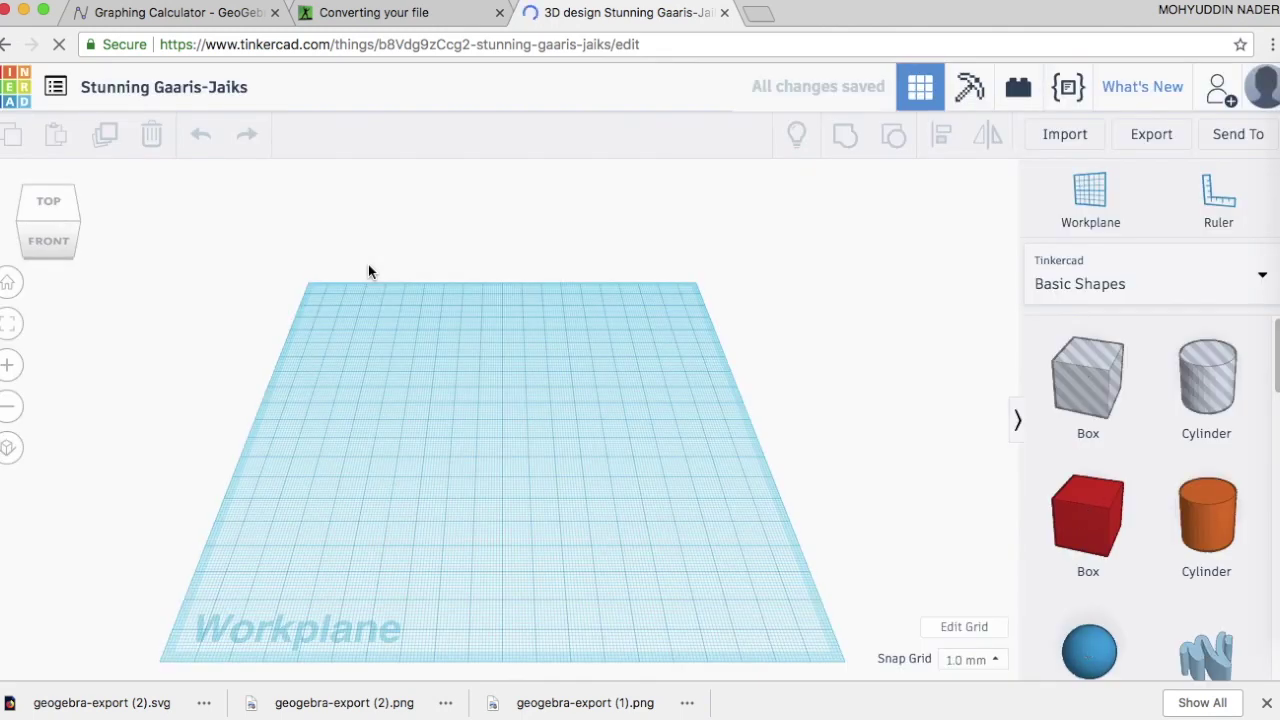
pyautogui.click(1080, 141)
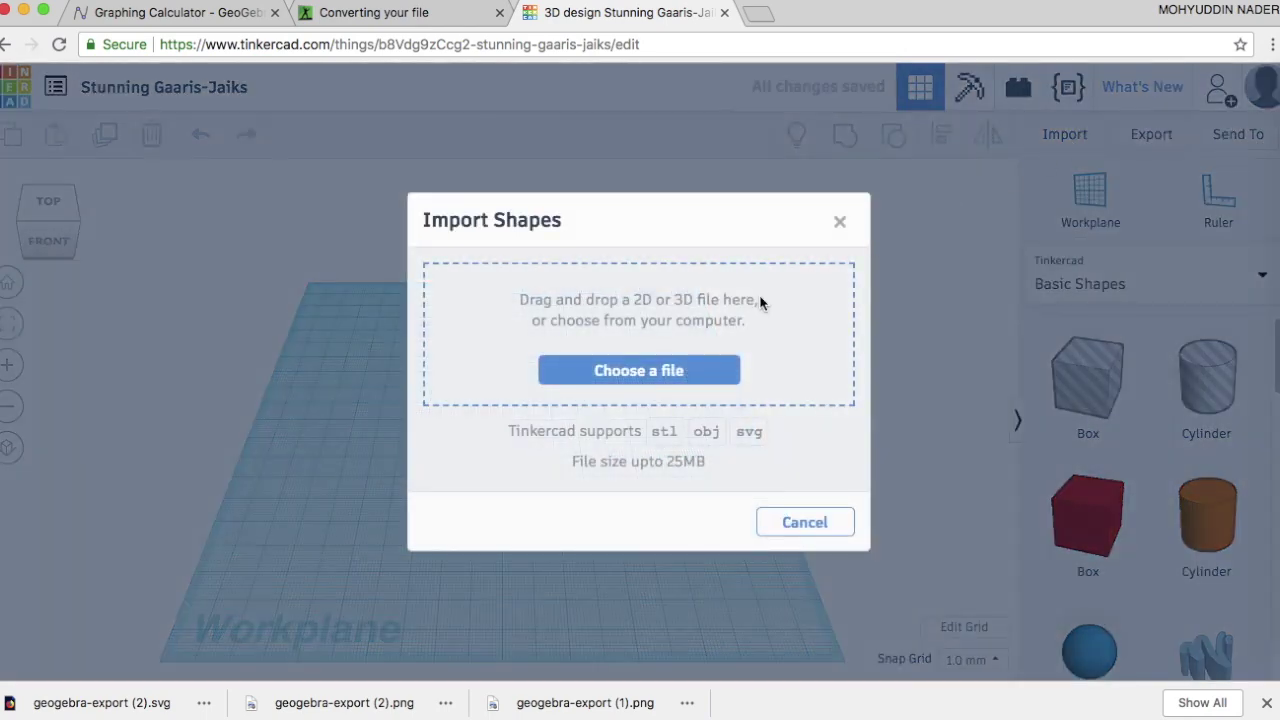
# Step: Import geogebra-export (2).svg with its width reduced from 3000 to 1000
pyautogui.click(605, 376)
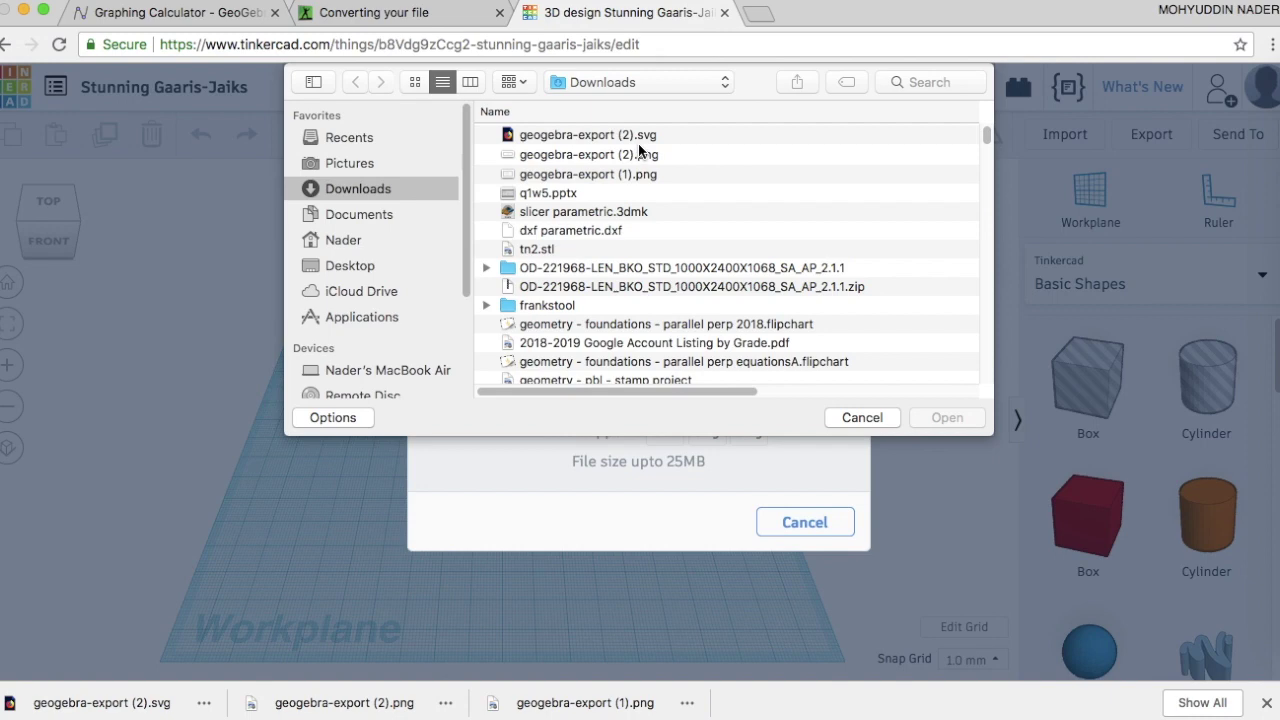
pyautogui.doubleClick(642, 137)
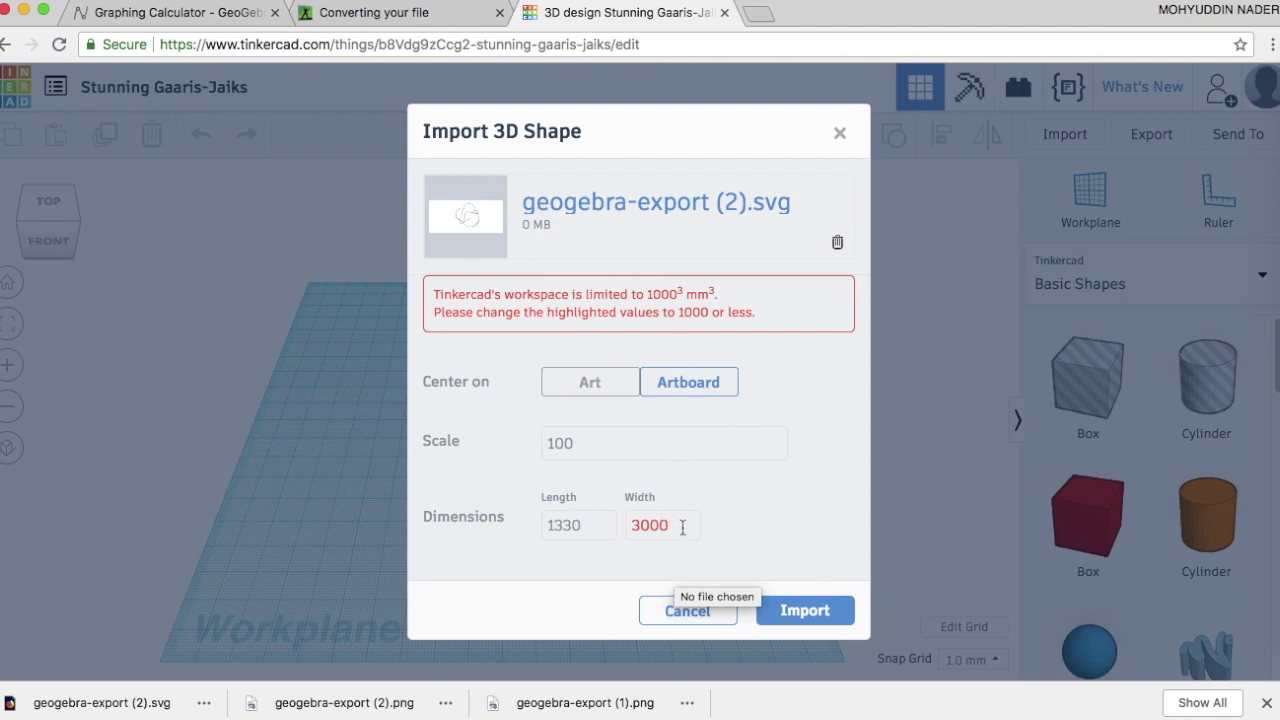
pyautogui.click(683, 525)
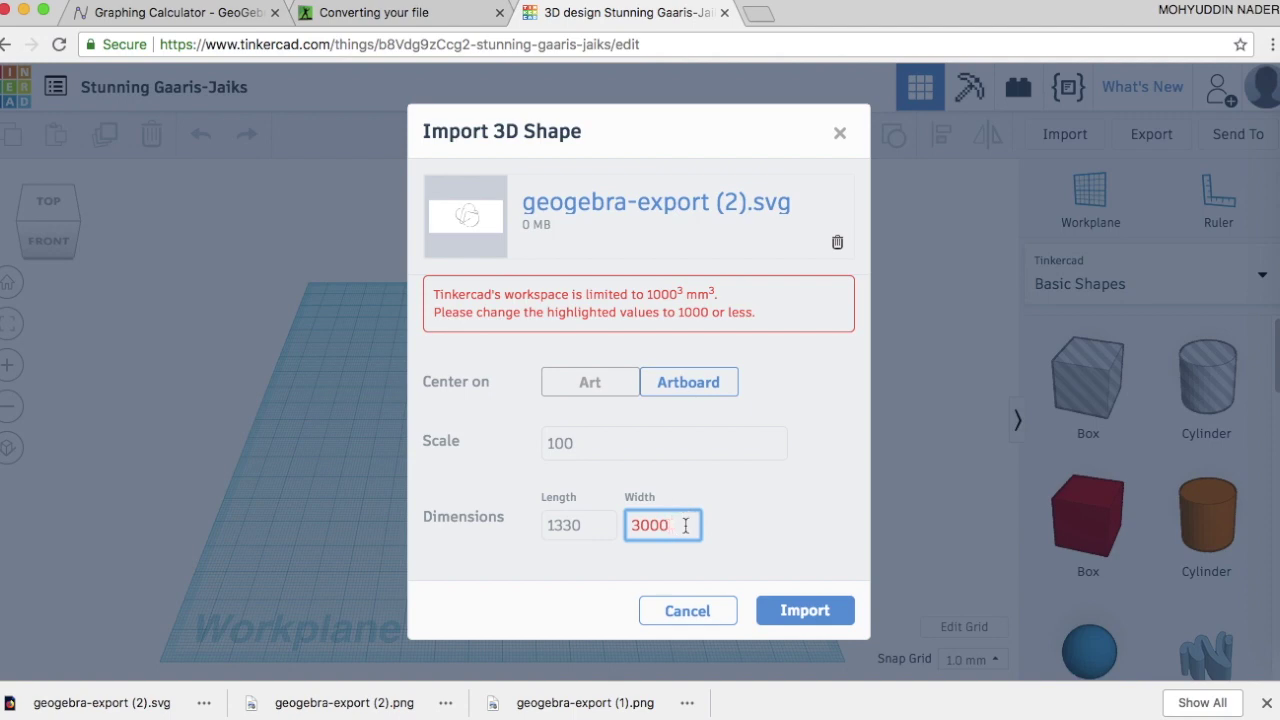
pyautogui.moveTo(685, 525); pyautogui.dragTo(621, 527)
pyautogui.write('1000')
pyautogui.click(729, 499)
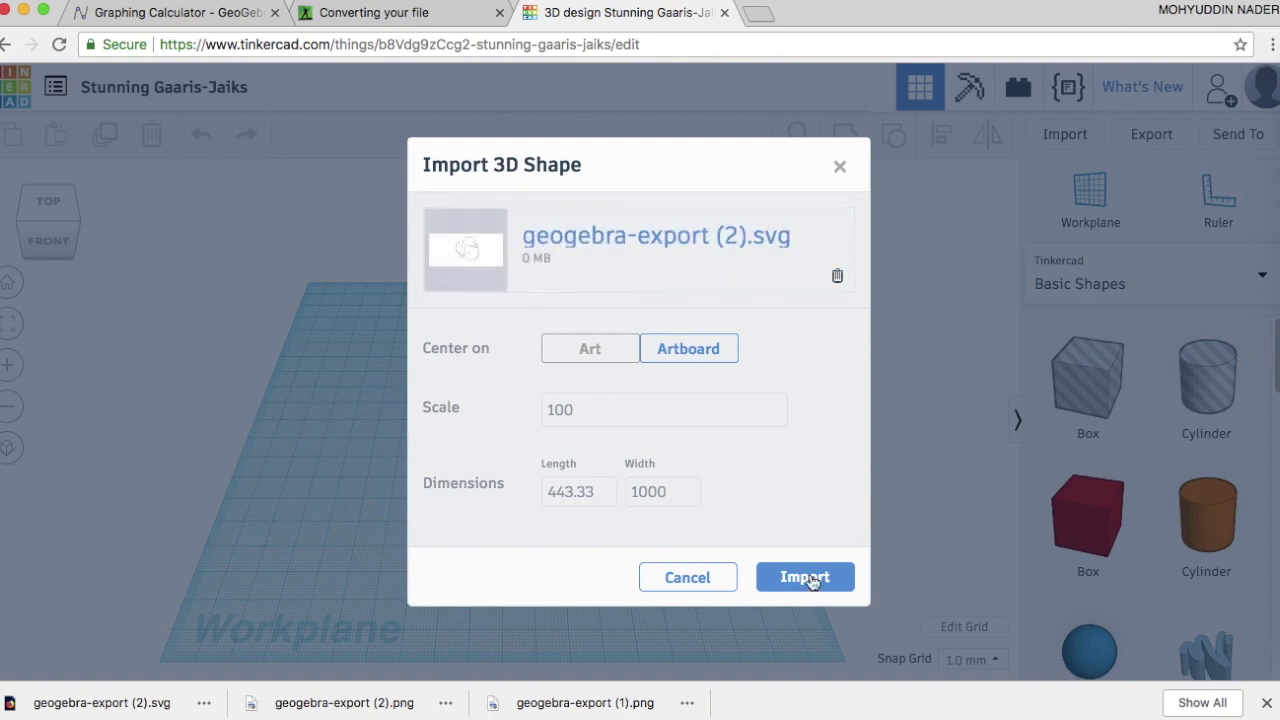
pyautogui.click(805, 577)
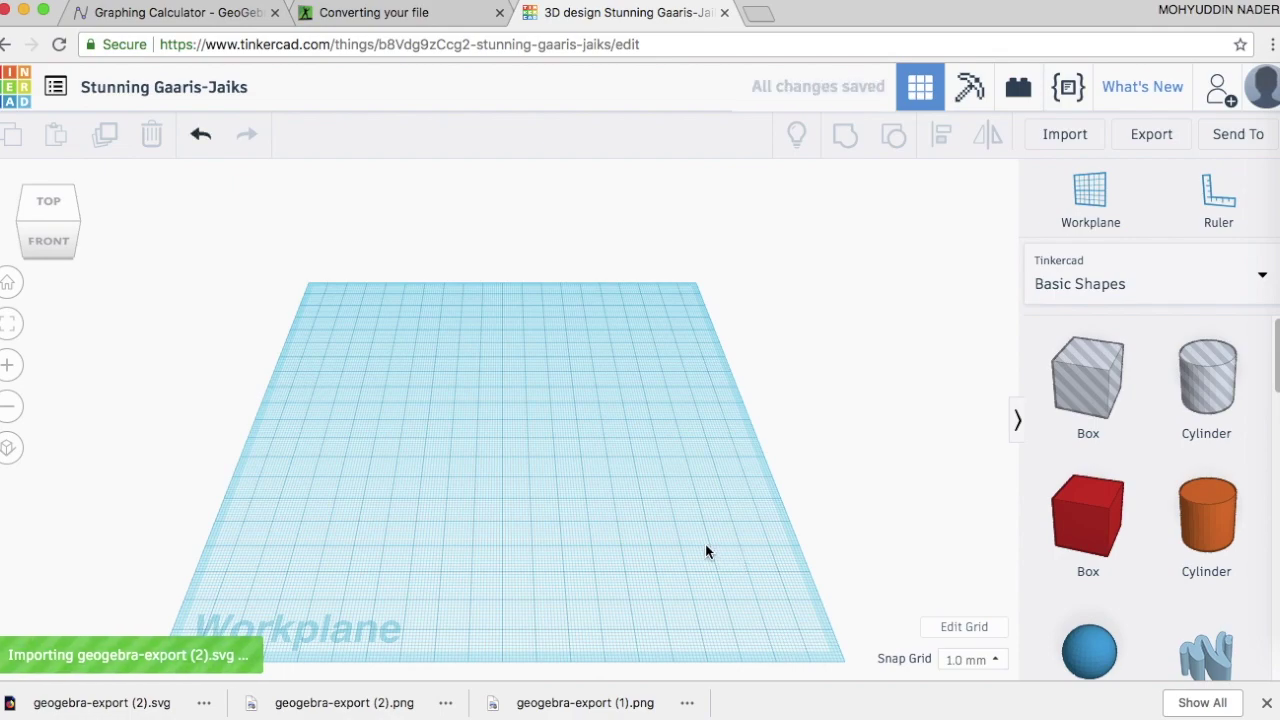
# Step: Select the imported logo outline and begin scaling it down by its corner handle
pyautogui.moveTo(698, 518); pyautogui.dragTo(592, 476, button='right')
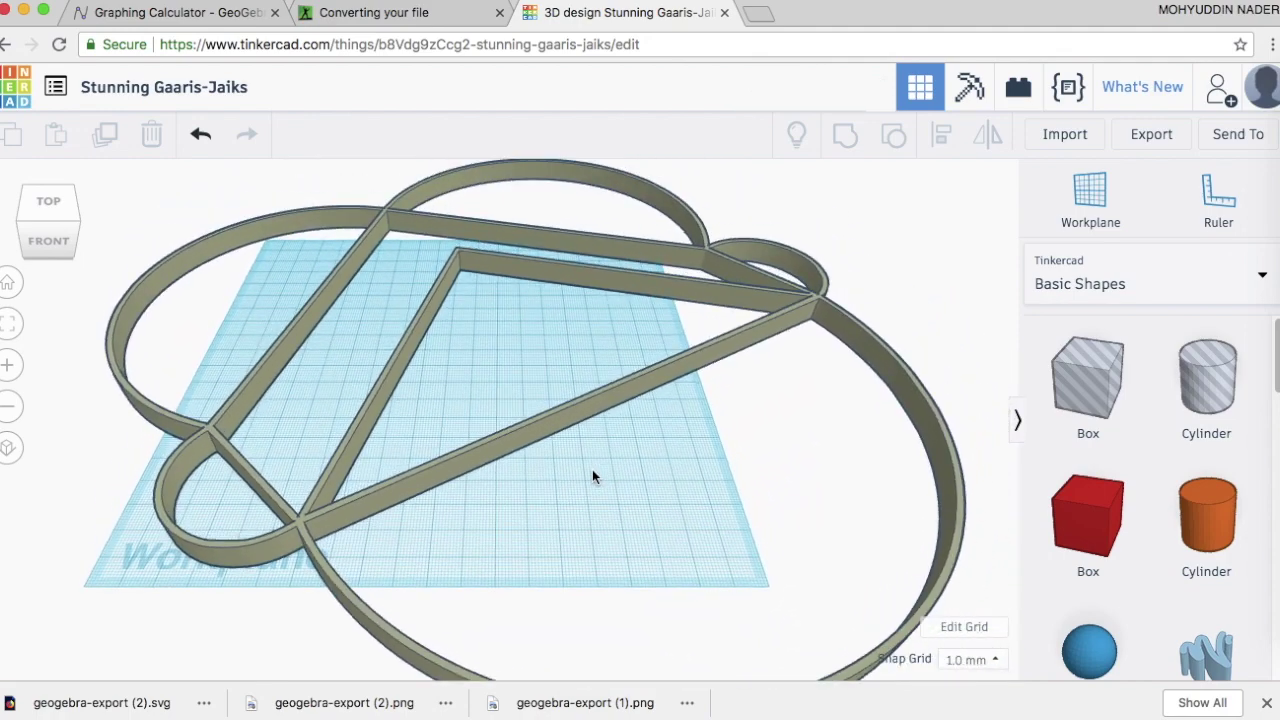
pyautogui.moveTo(451, 390); pyautogui.dragTo(537, 389, button='right')
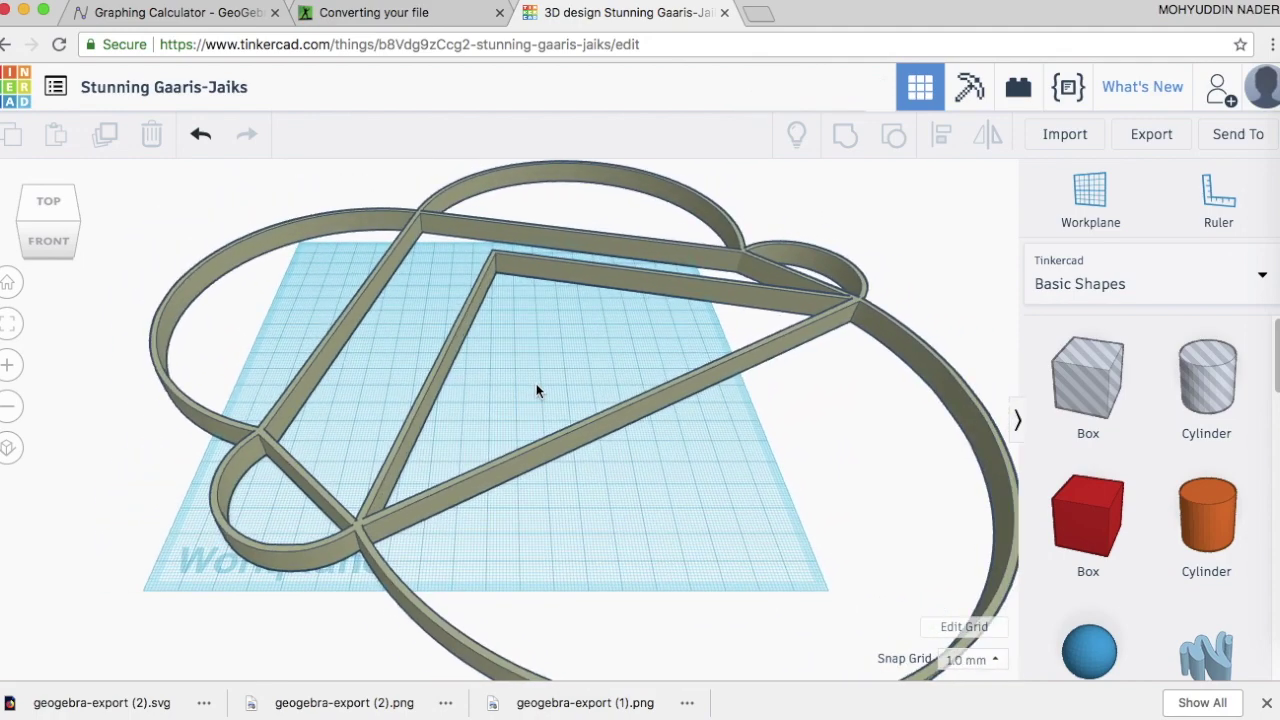
pyautogui.scroll(-3, 537, 389)
pyautogui.scroll(10, 537, 389)
pyautogui.scroll(-5, 536, 391)
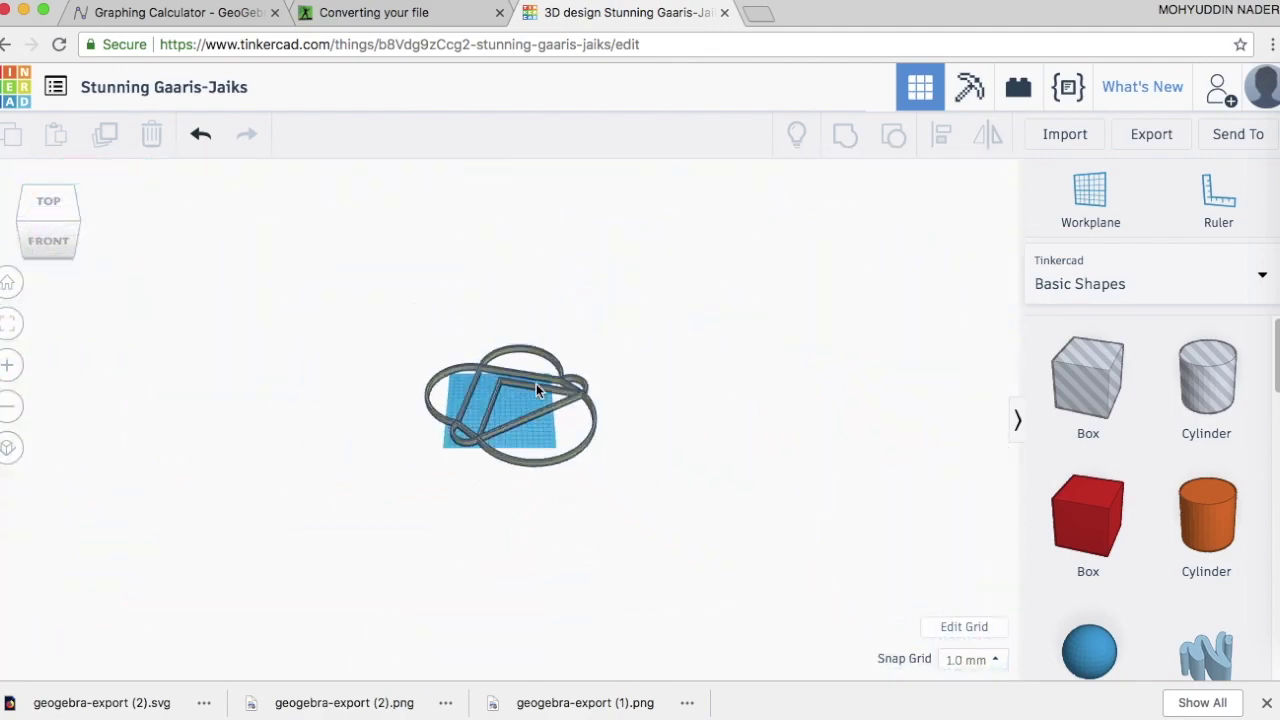
pyautogui.scroll(8, 536, 391)
pyautogui.scroll(-6, 536, 391)
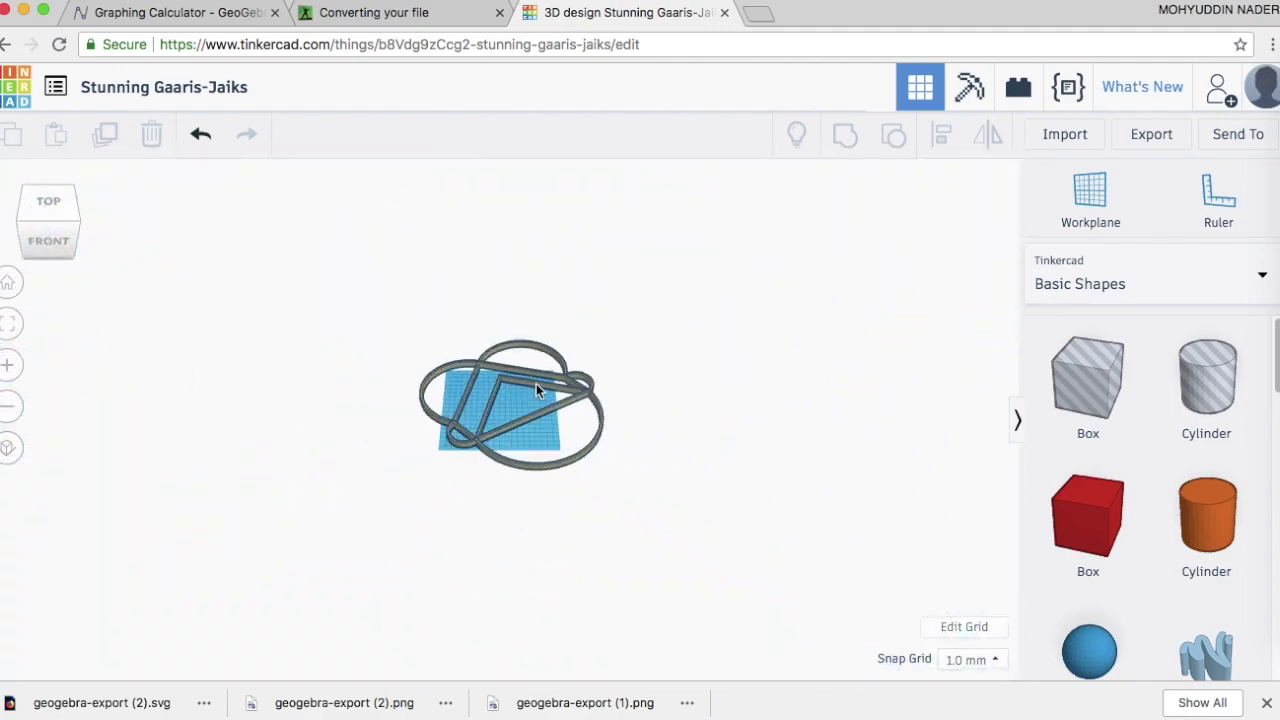
pyautogui.scroll(3, 536, 391)
pyautogui.scroll(2, 536, 391)
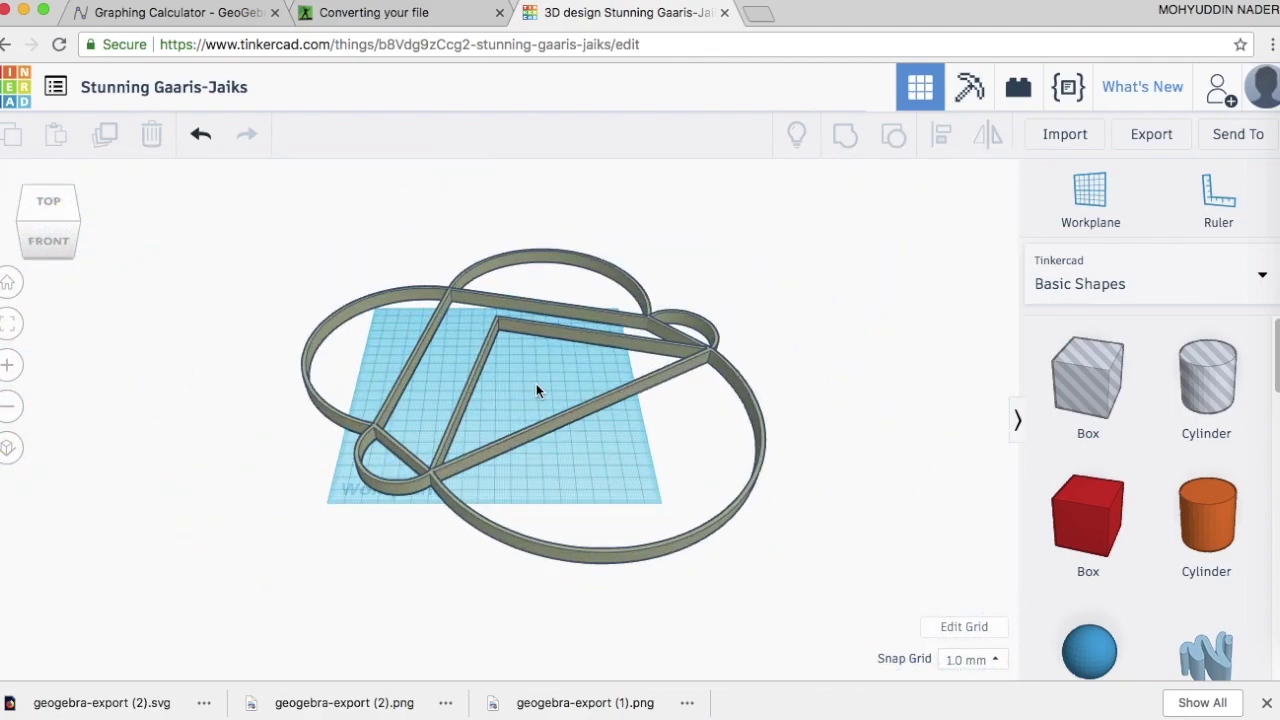
pyautogui.click(532, 437)
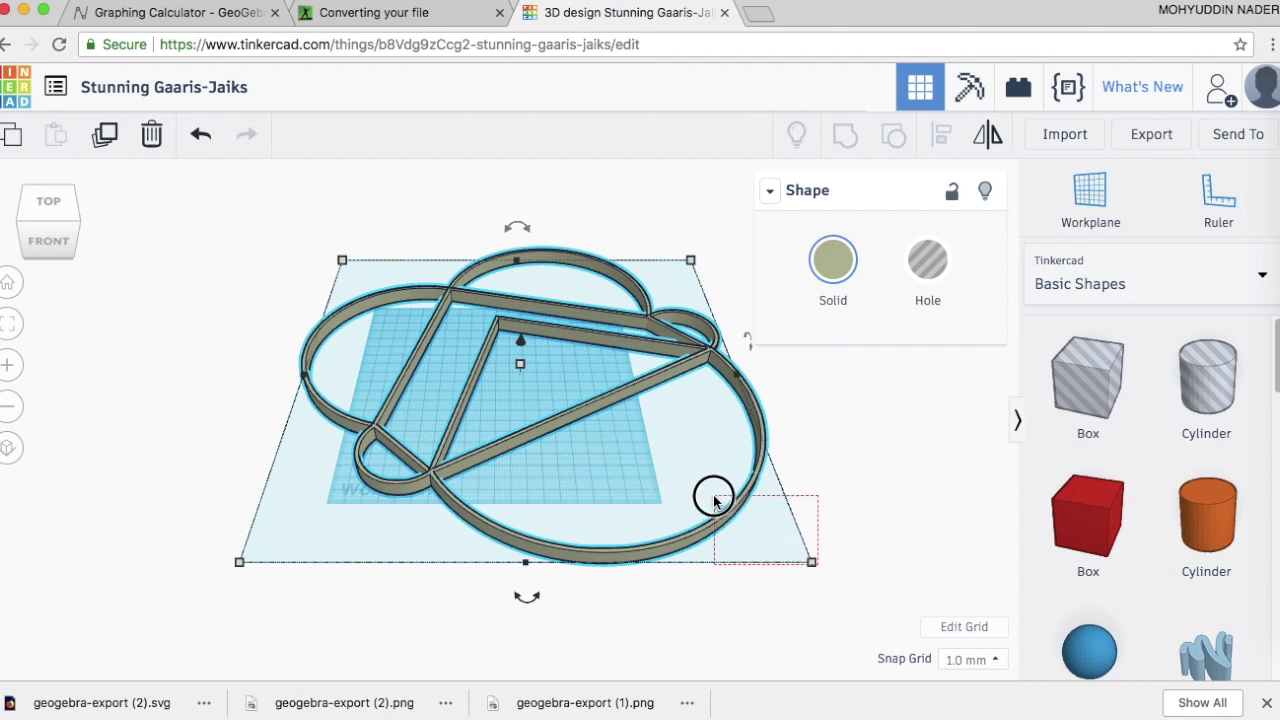
pyautogui.moveTo(813, 563); pyautogui.dragTo(467, 341)
# Step: Shrink the logo to about 60 mm square and move it onto the workplane centre
pyautogui.scroll(-2, 377, 350)
pyautogui.scroll(8, 378, 350)
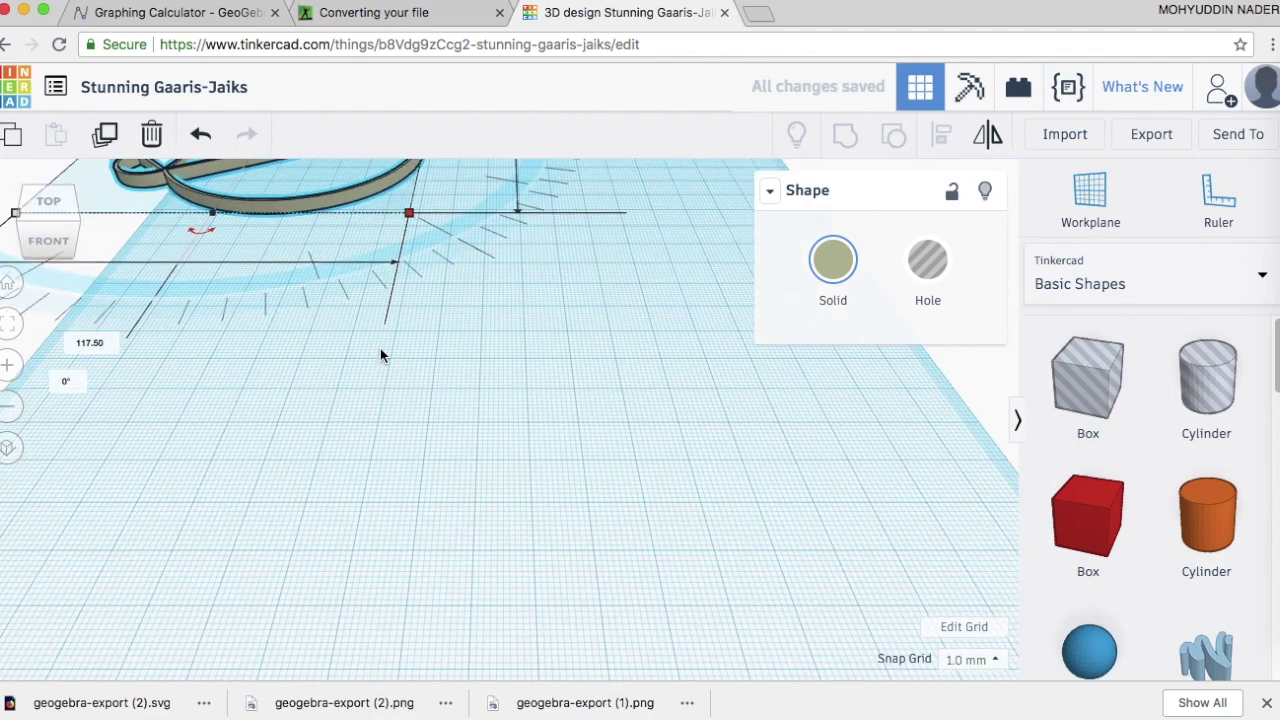
pyautogui.moveTo(619, 561); pyautogui.dragTo(457, 398, button='right')
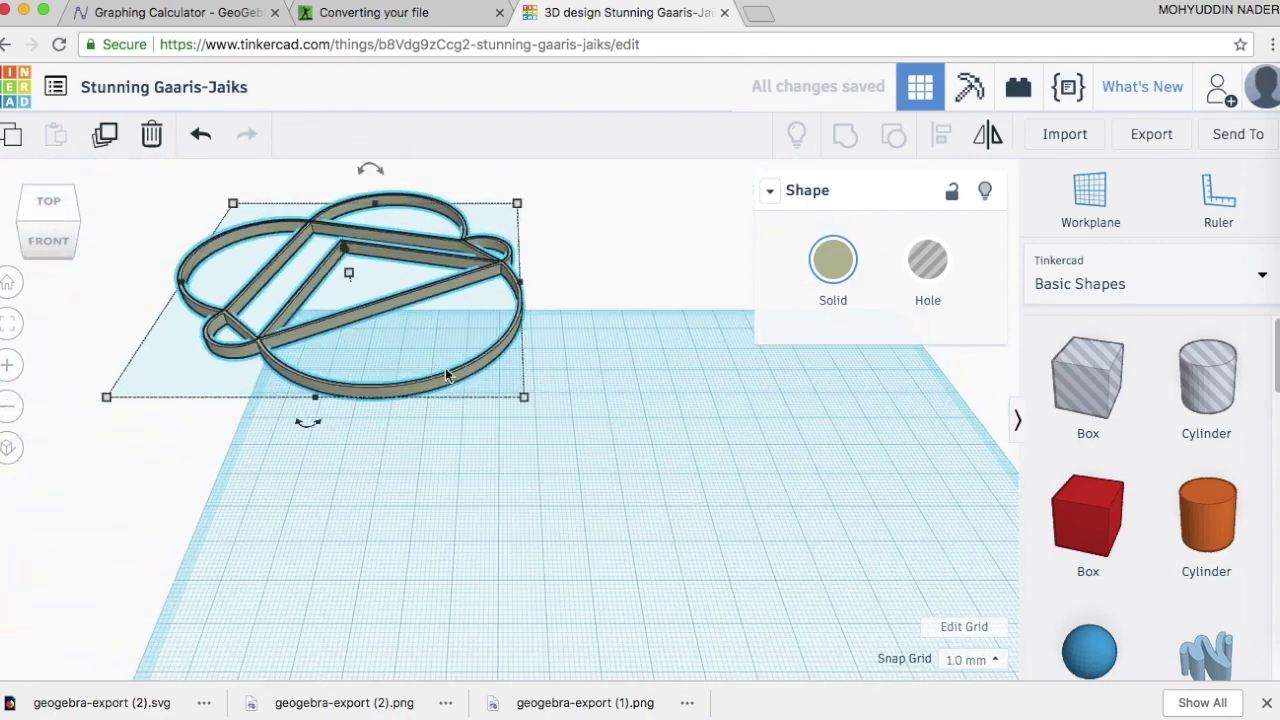
pyautogui.moveTo(523, 398); pyautogui.dragTo(305, 272)
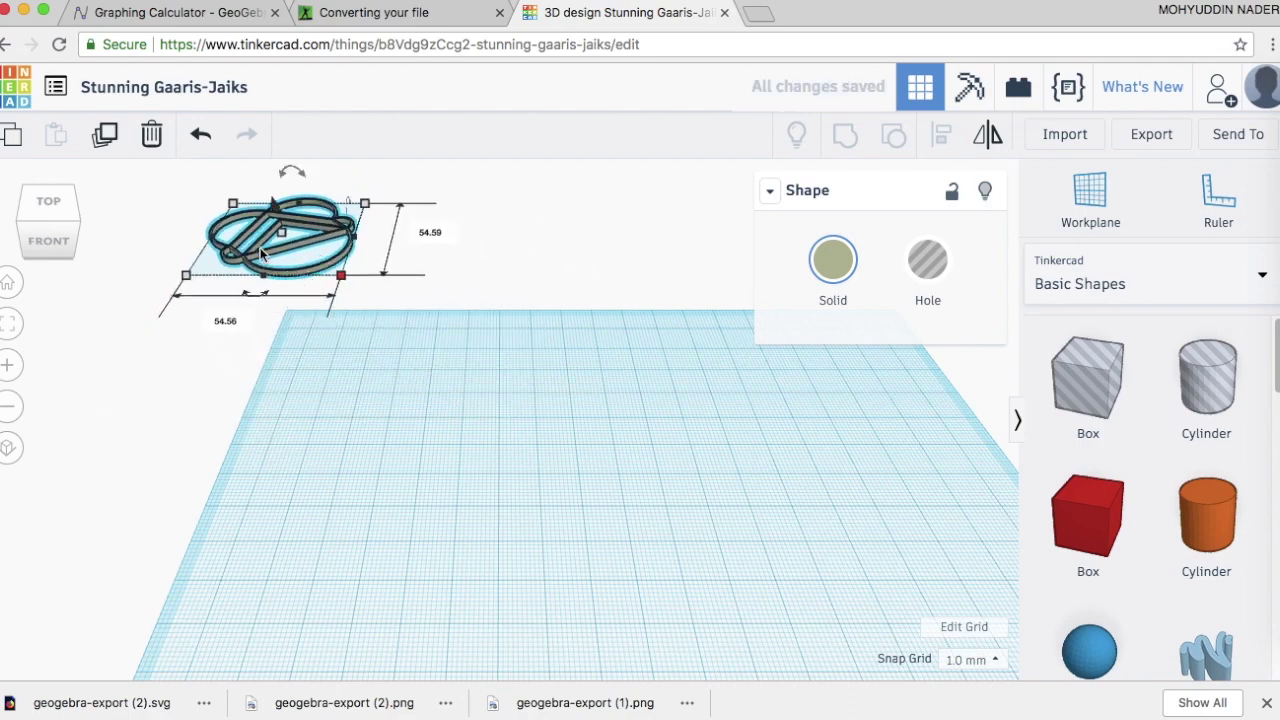
pyautogui.moveTo(314, 290); pyautogui.dragTo(529, 495)
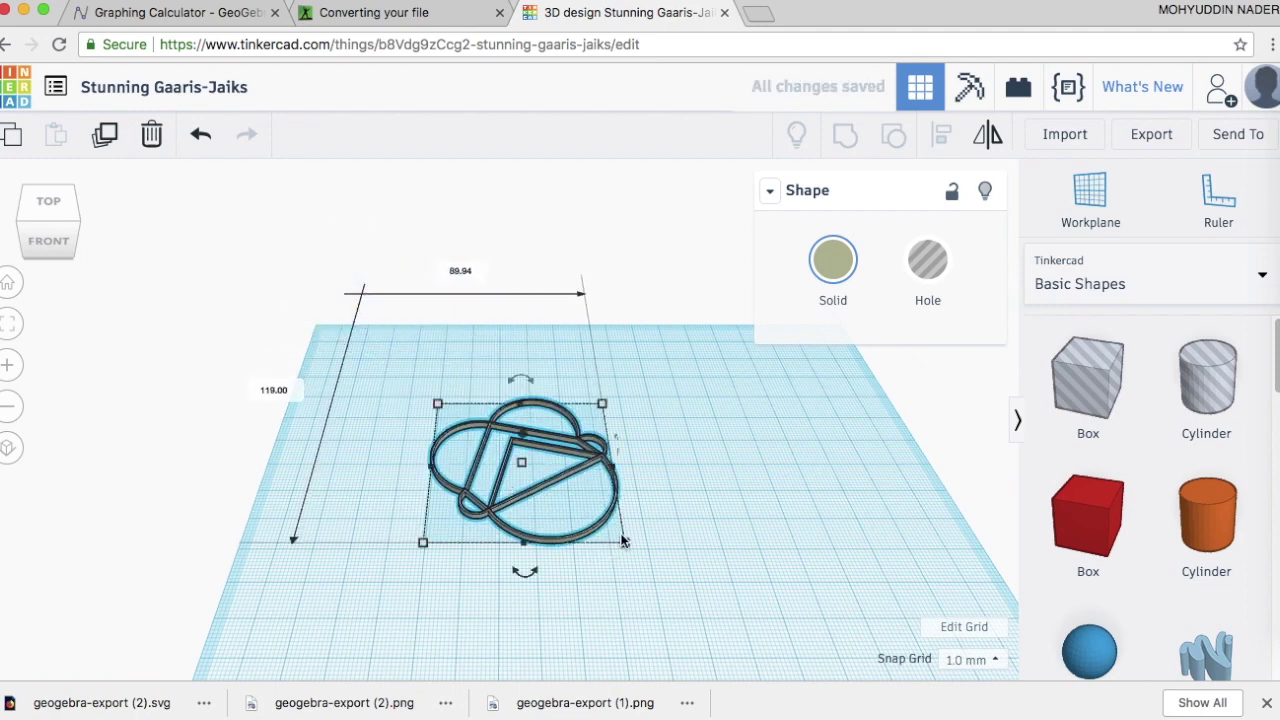
# Step: Shrink the logo further to about 41.5 mm square and inspect it from a lower angle
pyautogui.moveTo(625, 542)
pyautogui.moveTo(625, 542); pyautogui.dragTo(566, 497)
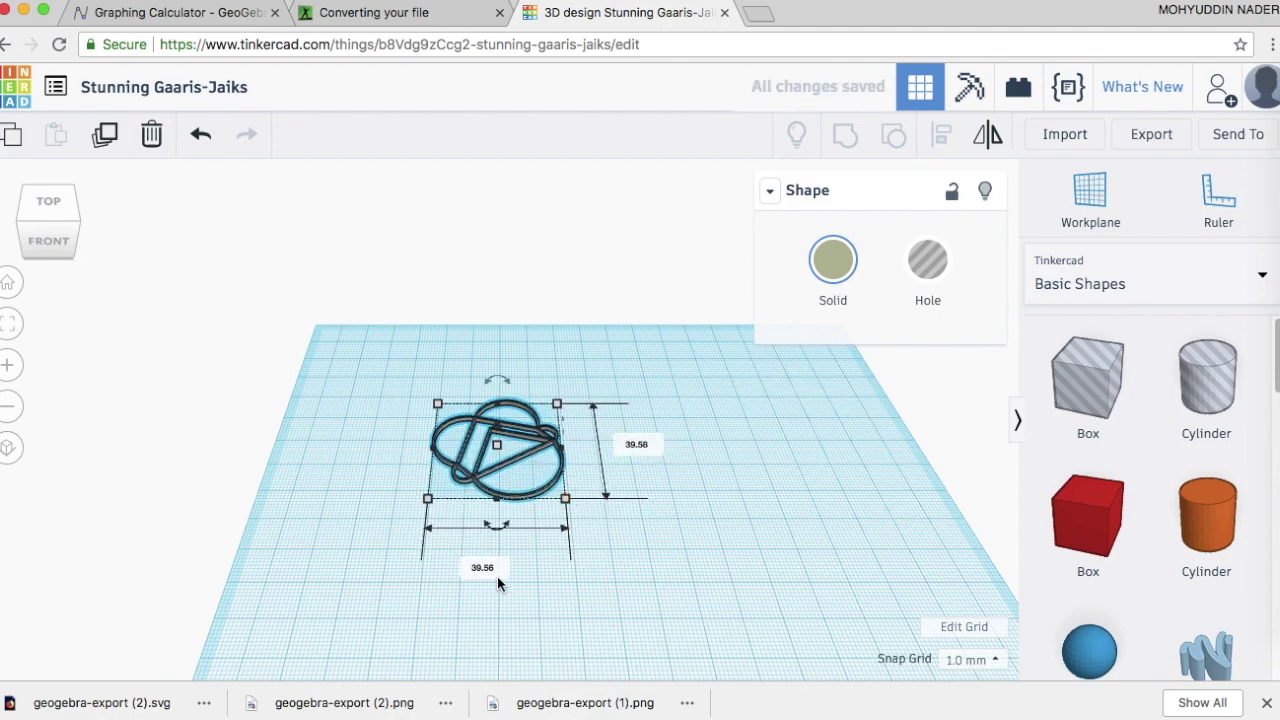
pyautogui.scroll(5, 497, 576)
pyautogui.scroll(-2, 501, 577)
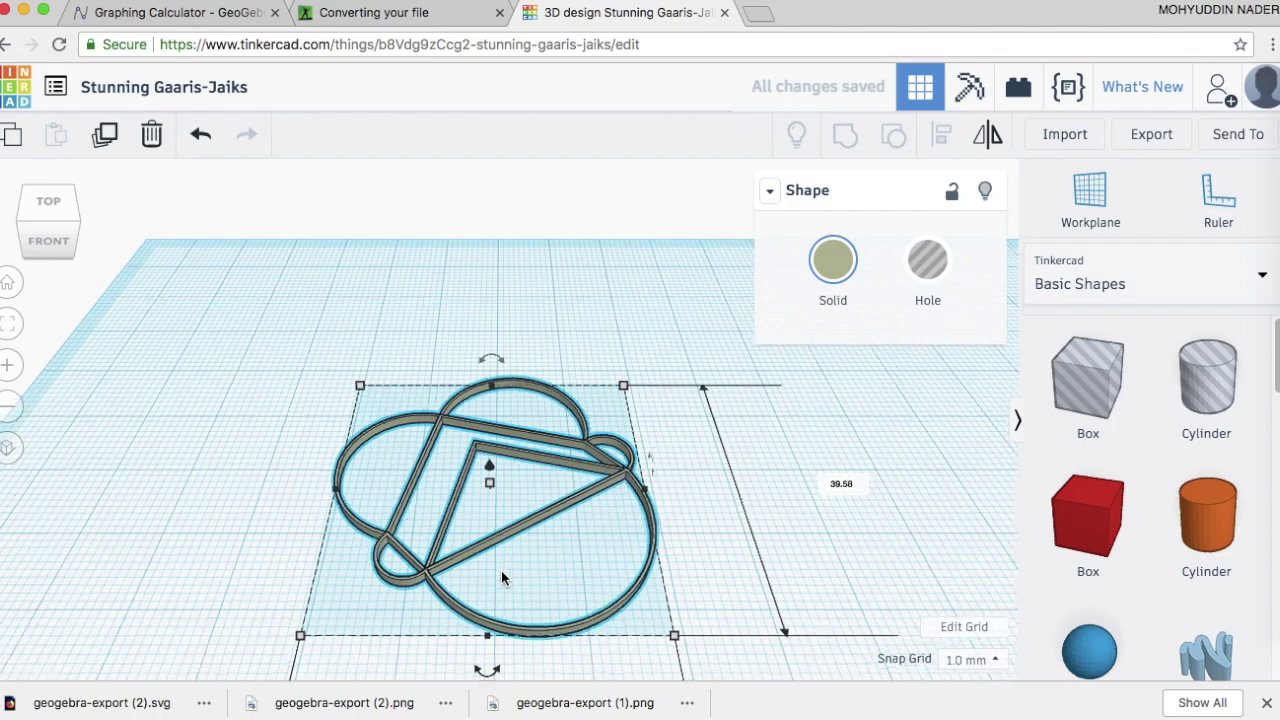
pyautogui.click(893, 478)
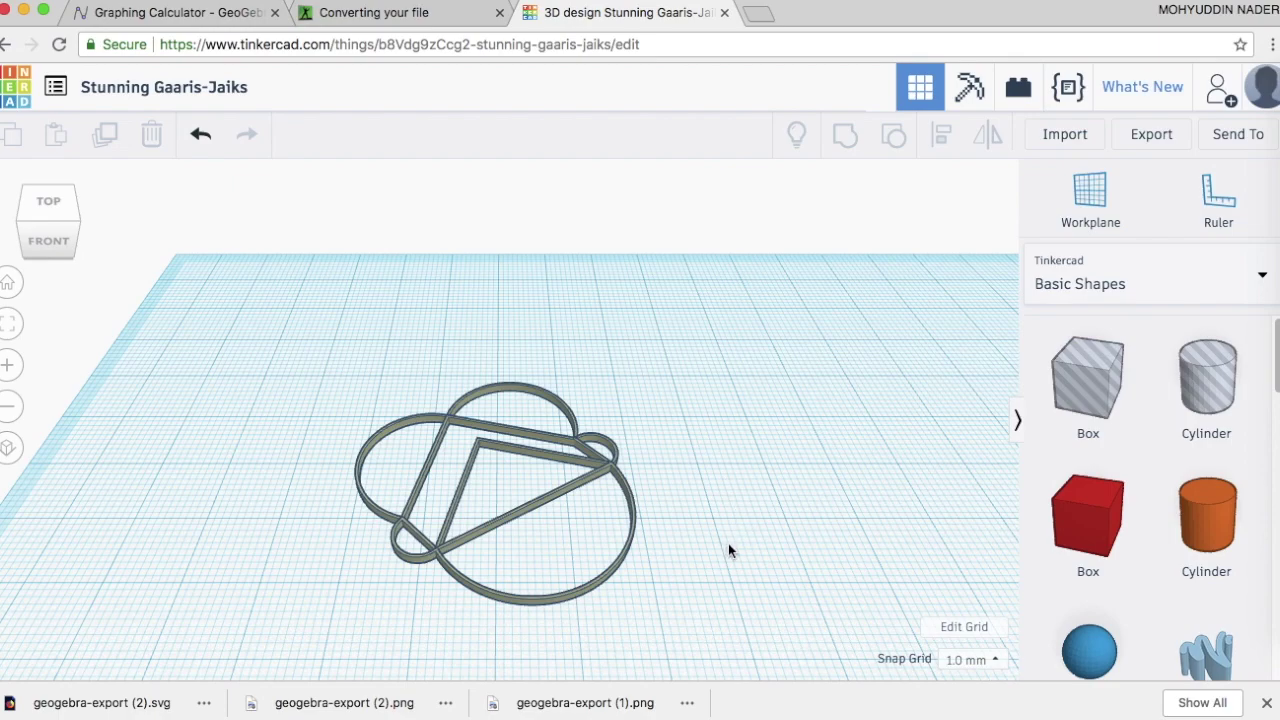
pyautogui.moveTo(729, 548); pyautogui.dragTo(289, 409, button='right')
pyautogui.moveTo(45, 215); pyautogui.dragTo(16, 205)
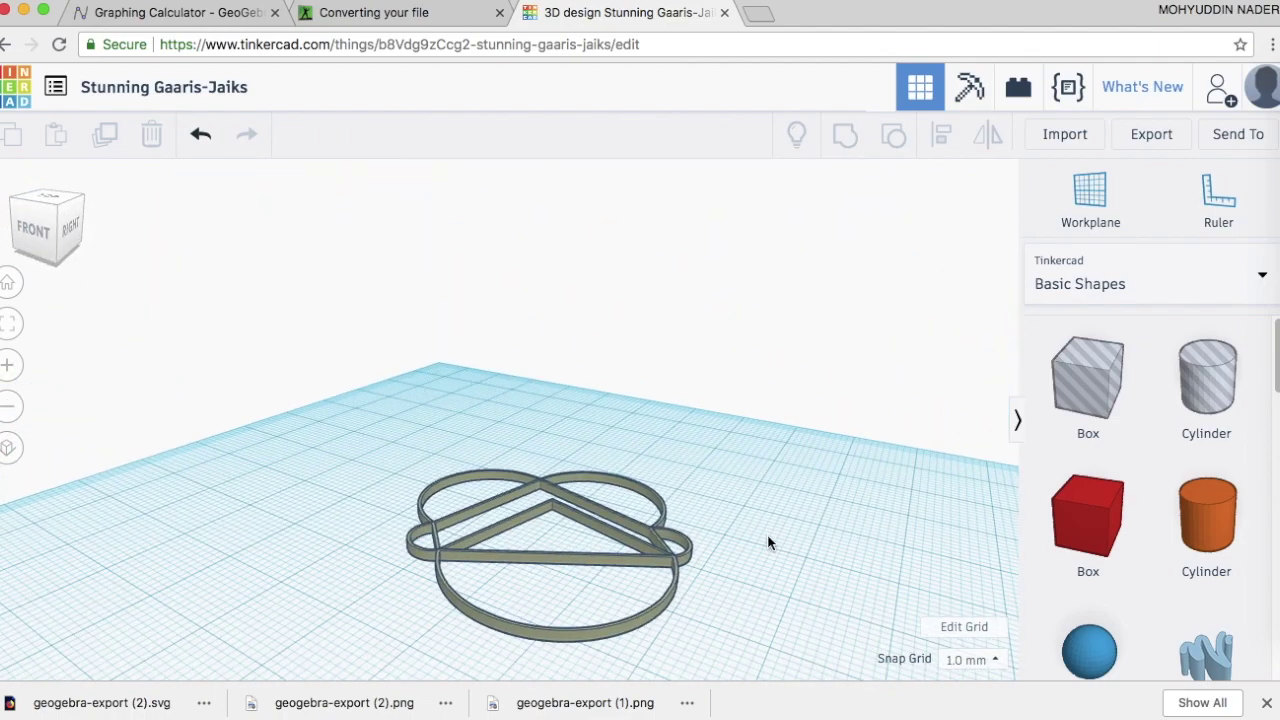
pyautogui.moveTo(766, 543); pyautogui.dragTo(702, 603, button='right')
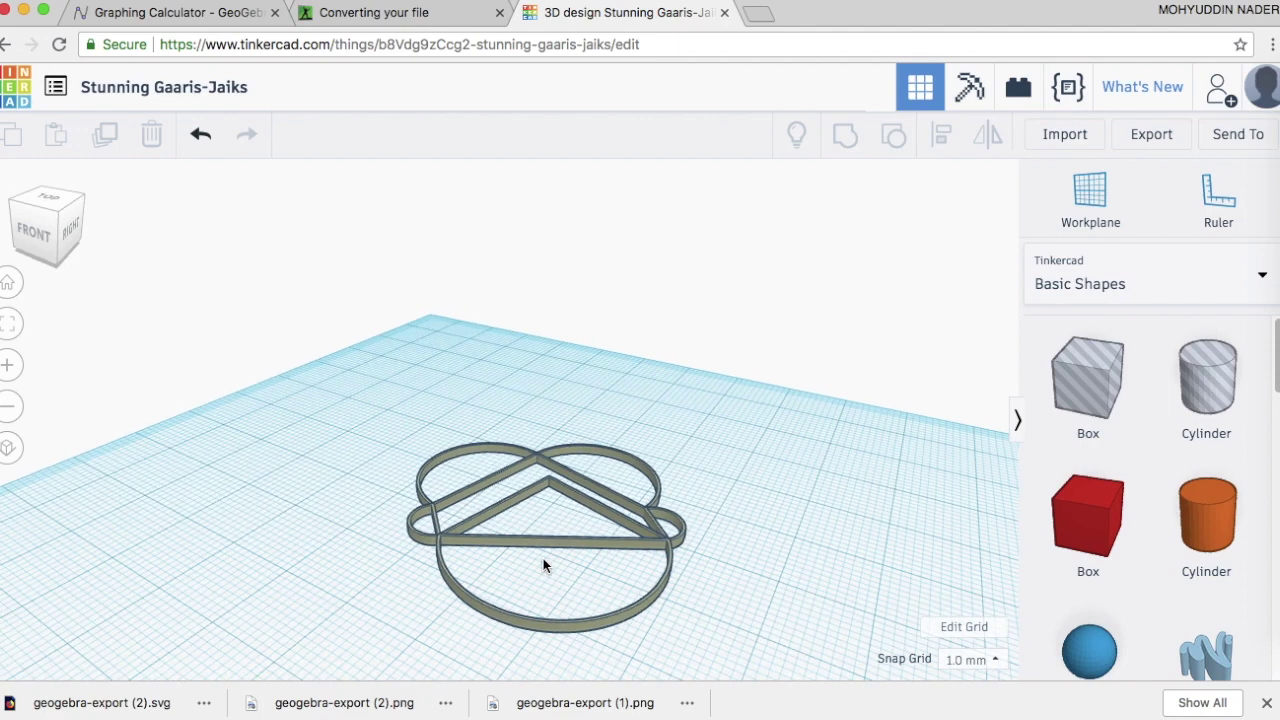
# Step: Set the logo outline's height to 10 mm so it stands as tall walls
pyautogui.click(560, 487)
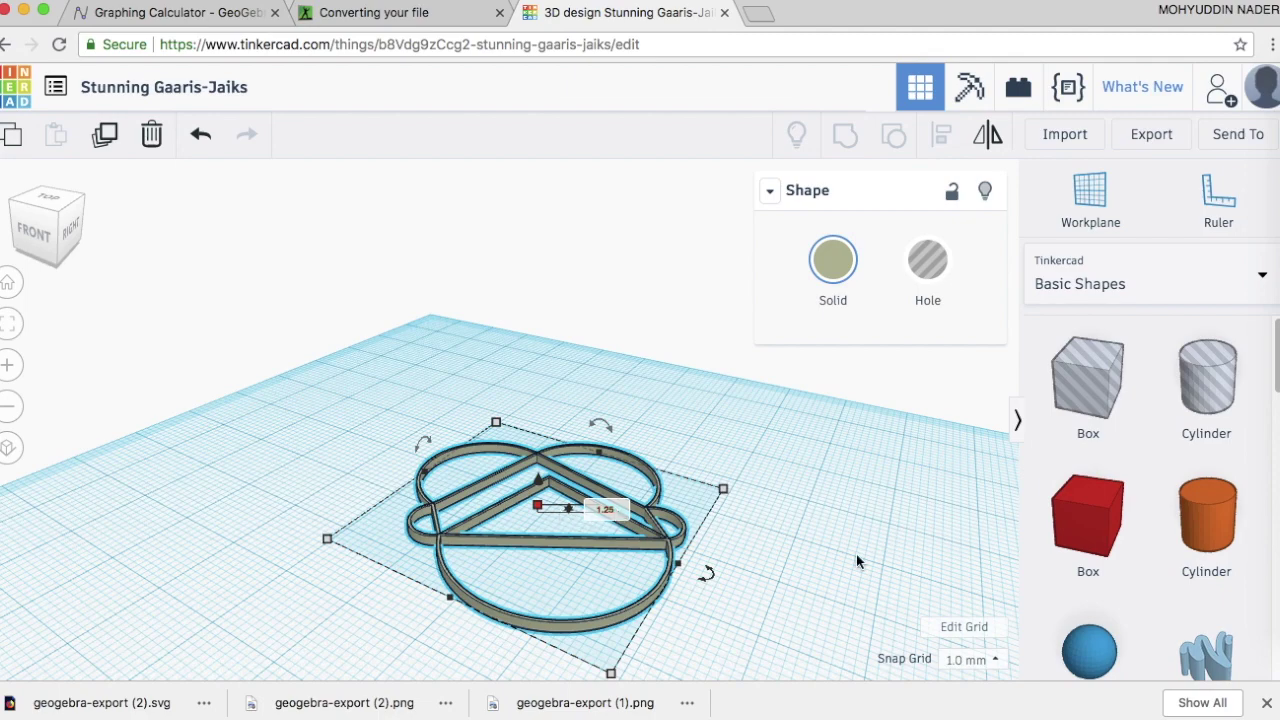
pyautogui.moveTo(856, 556)
pyautogui.mouseDown(button='right')
pyautogui.moveTo(863, 534)
pyautogui.moveTo(840, 551)
pyautogui.moveTo(840, 528)
pyautogui.moveTo(840, 545)
pyautogui.mouseUp(button='right')
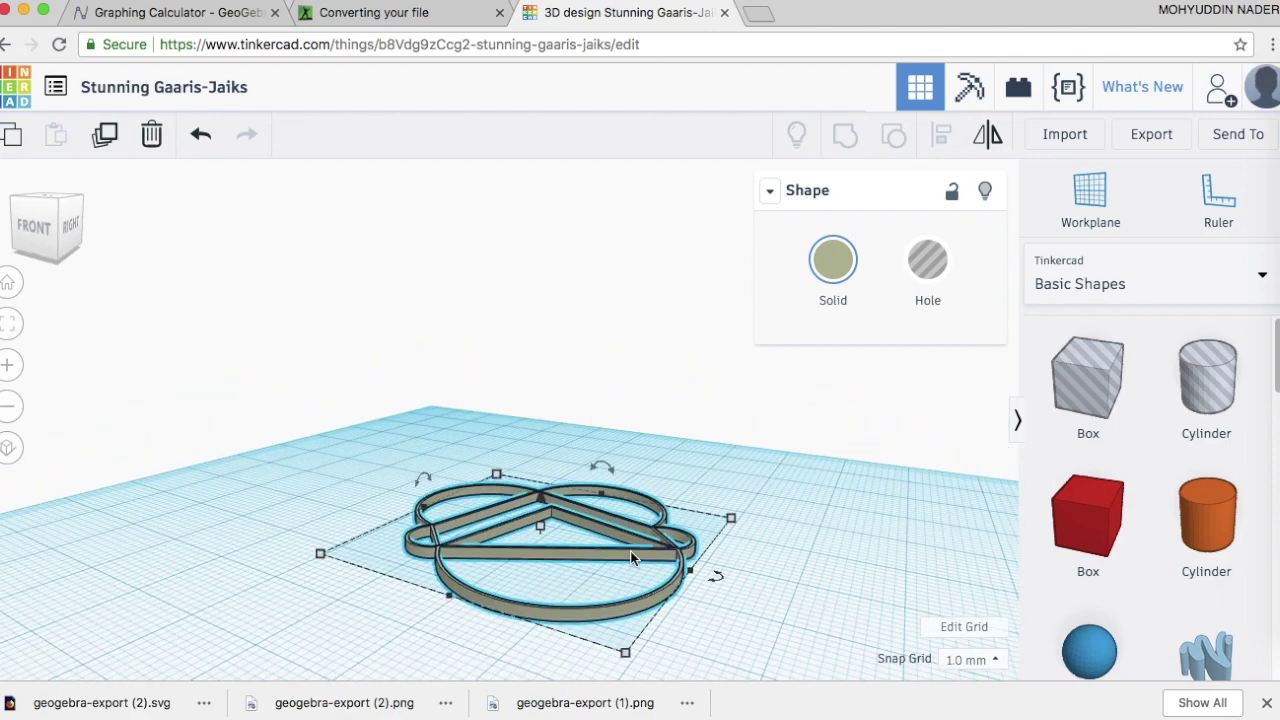
pyautogui.moveTo(539, 527)
pyautogui.click(594, 527)
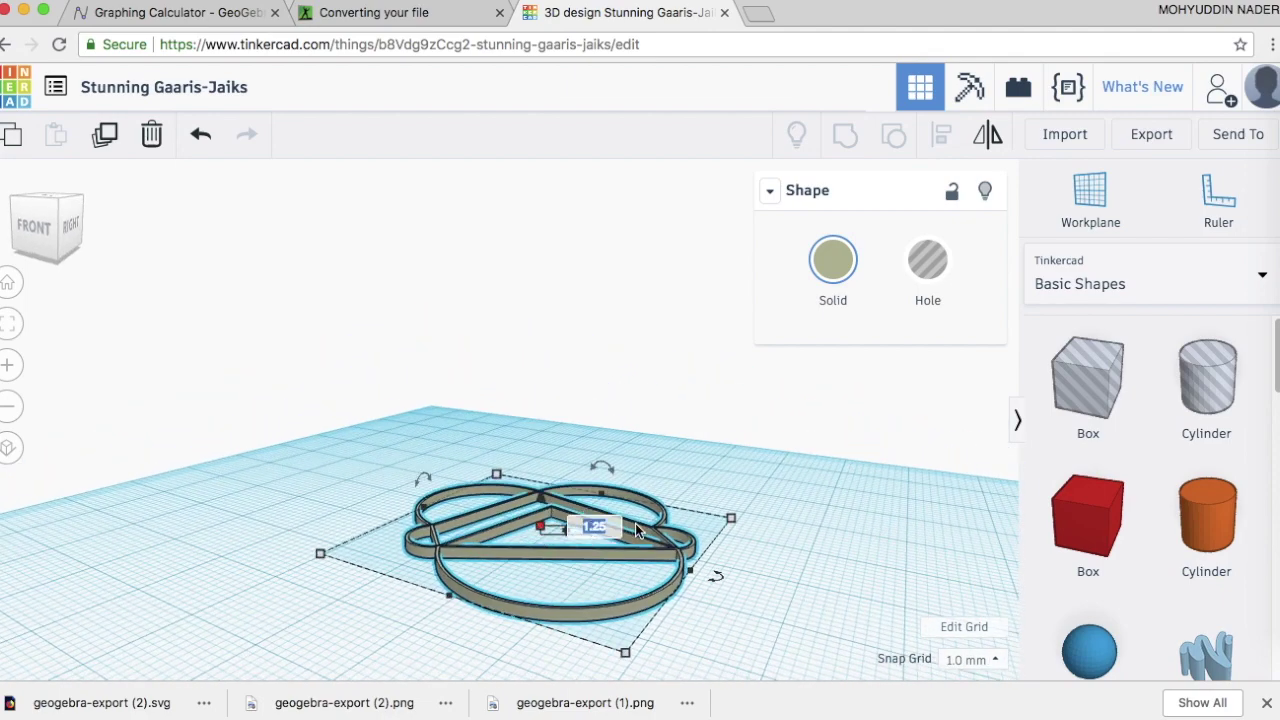
pyautogui.write('10')
pyautogui.press('Return')
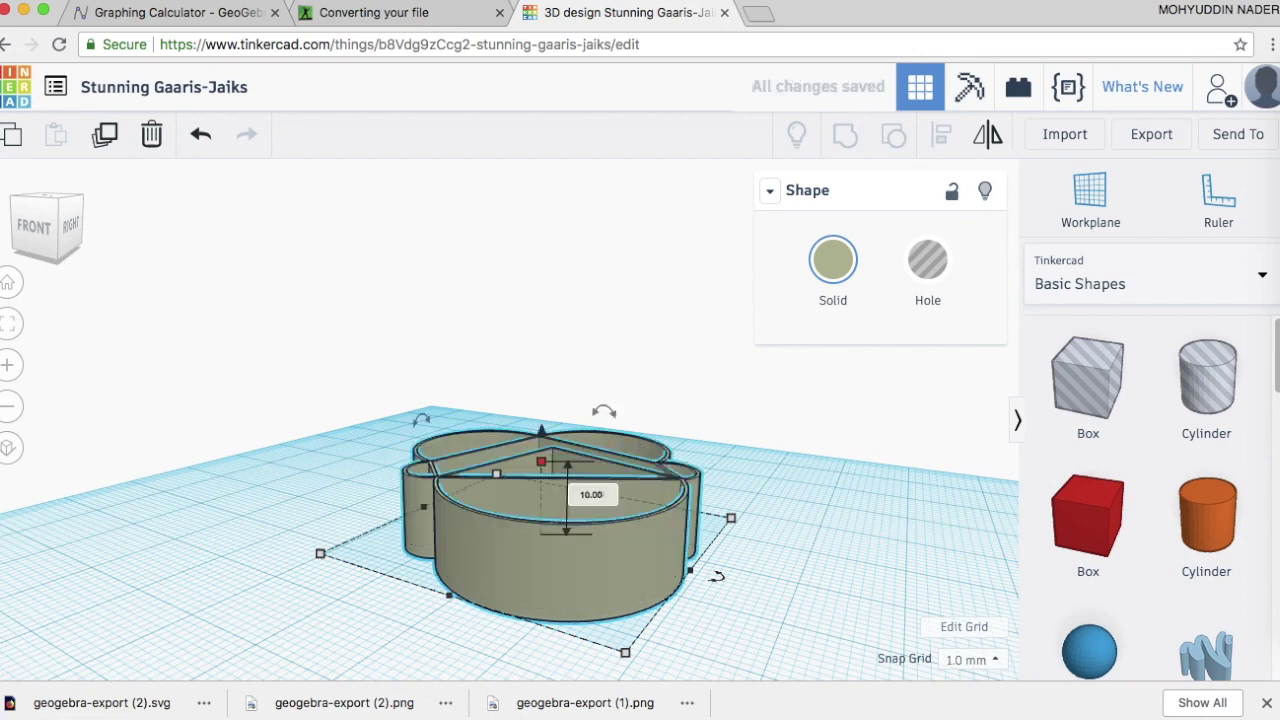
pyautogui.click(751, 478)
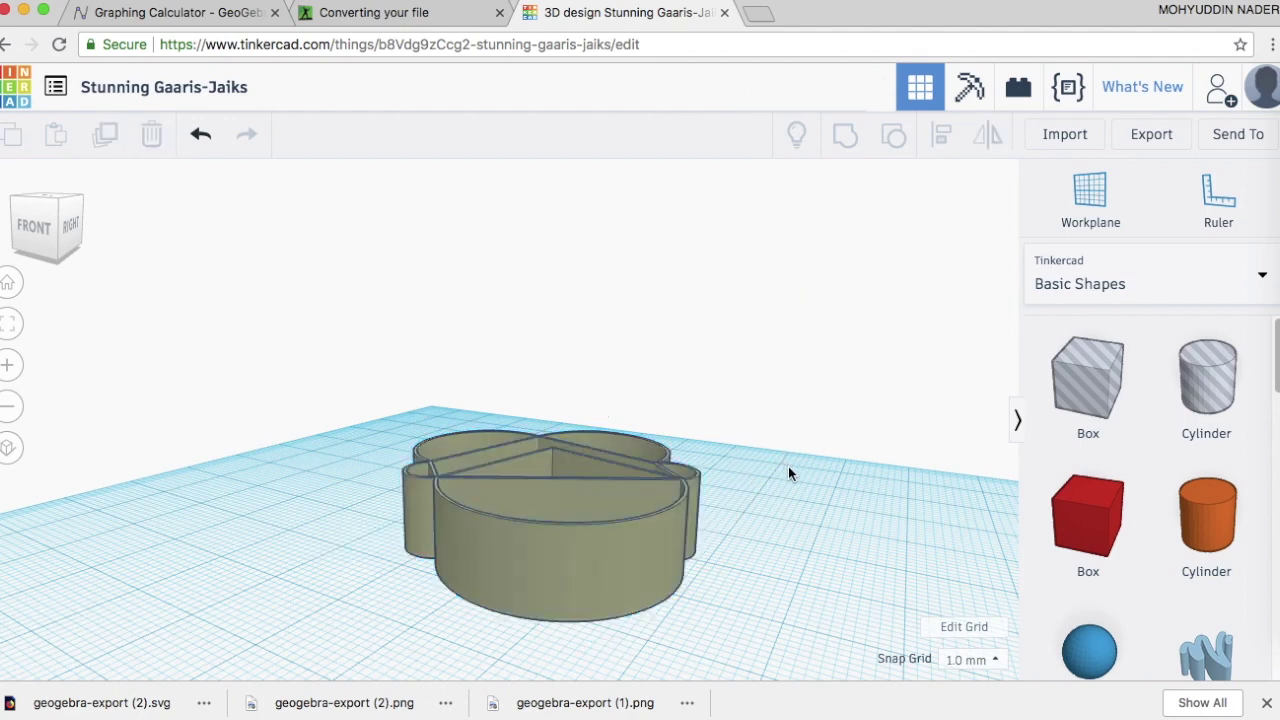
# Step: Place a red box on the workplane and size it to length 40, width 40, height 4 mm
pyautogui.moveTo(788, 466); pyautogui.dragTo(796, 505, button='right')
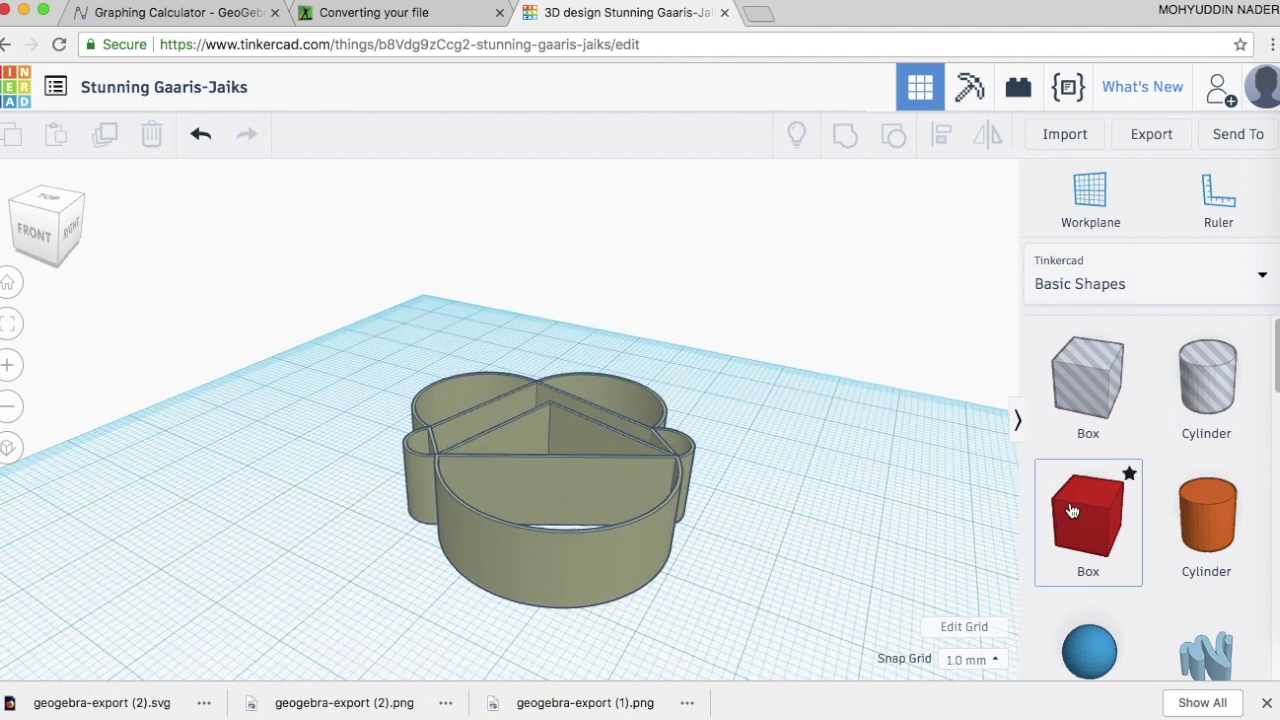
pyautogui.moveTo(1087, 523); pyautogui.dragTo(418, 512)
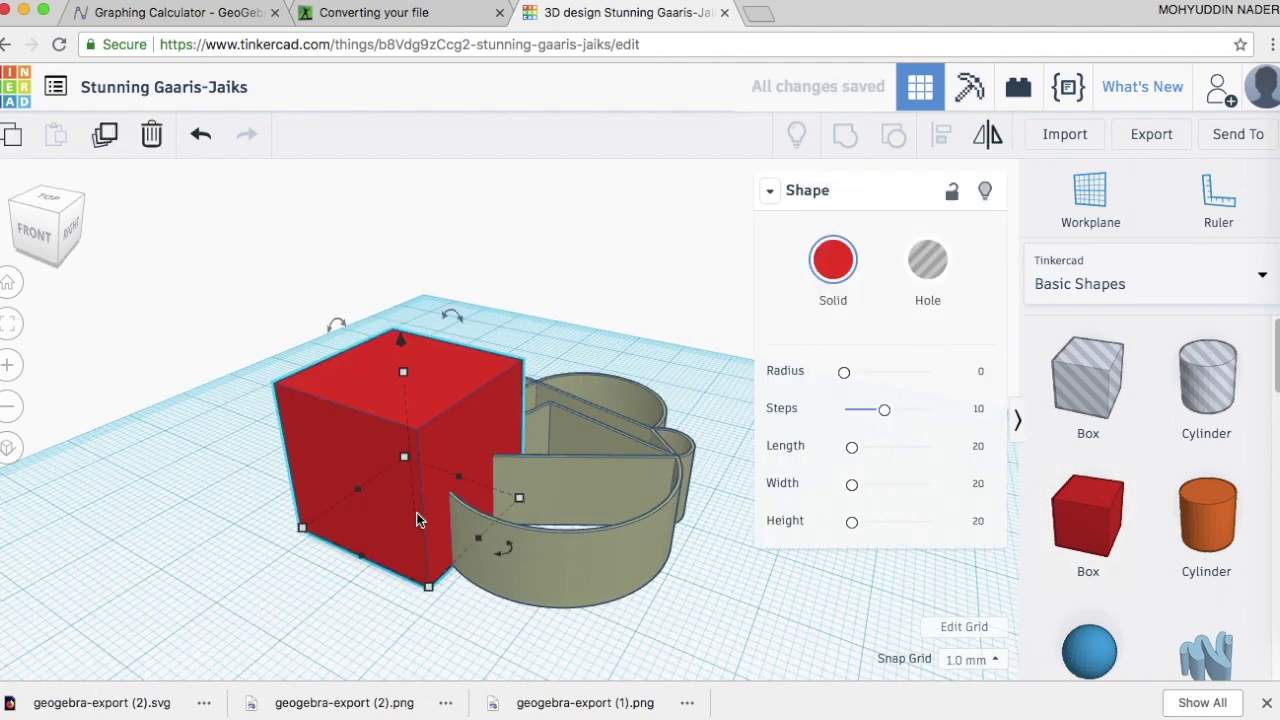
pyautogui.click(980, 447)
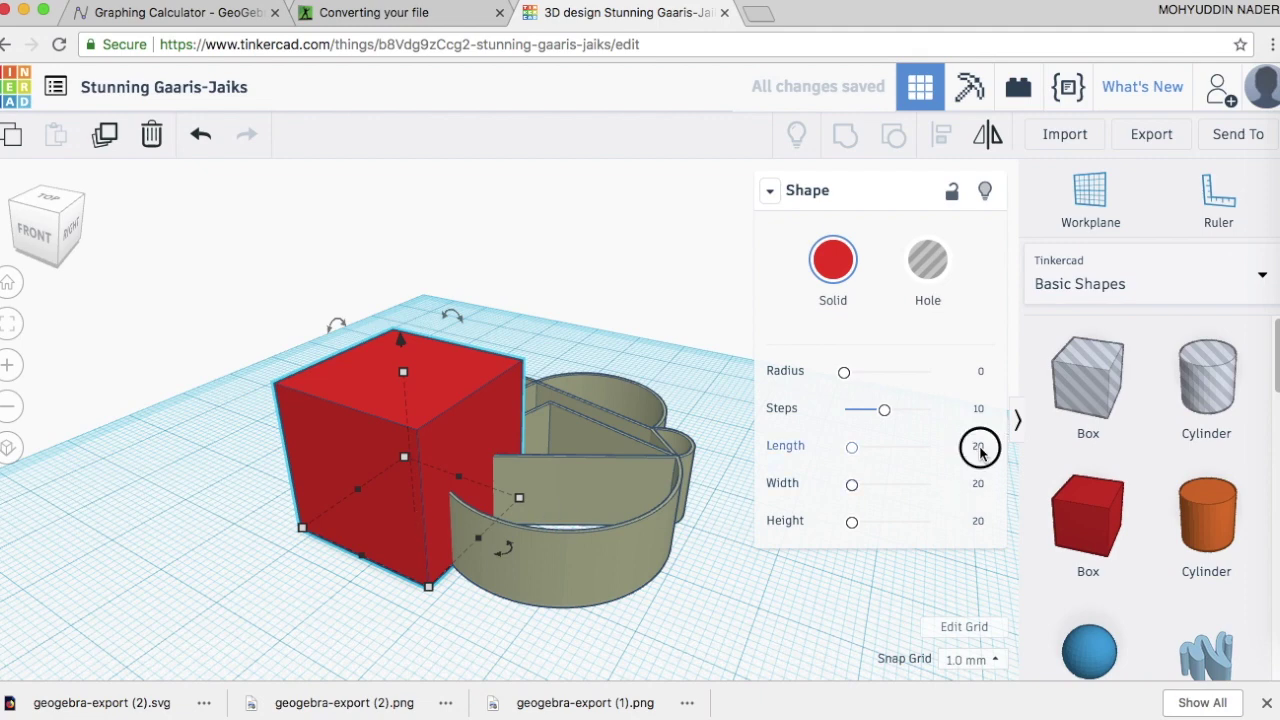
pyautogui.write('40')
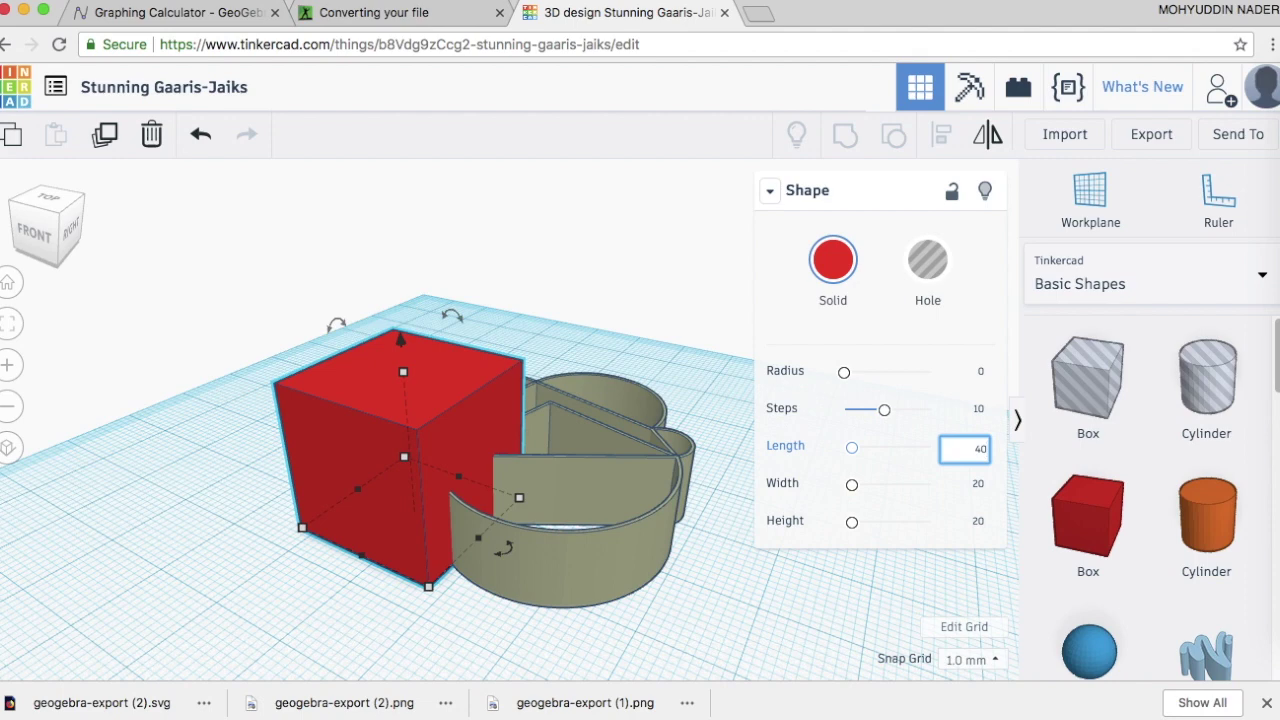
pyautogui.press('Return')
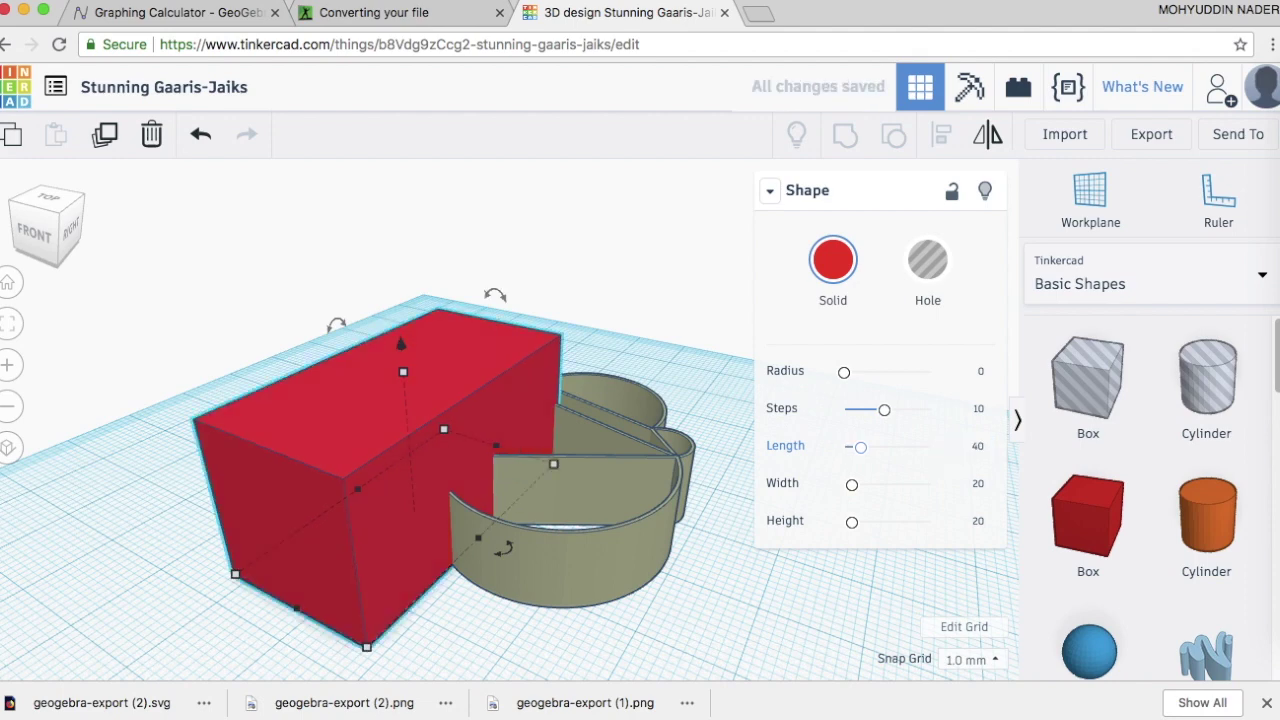
pyautogui.click(979, 484)
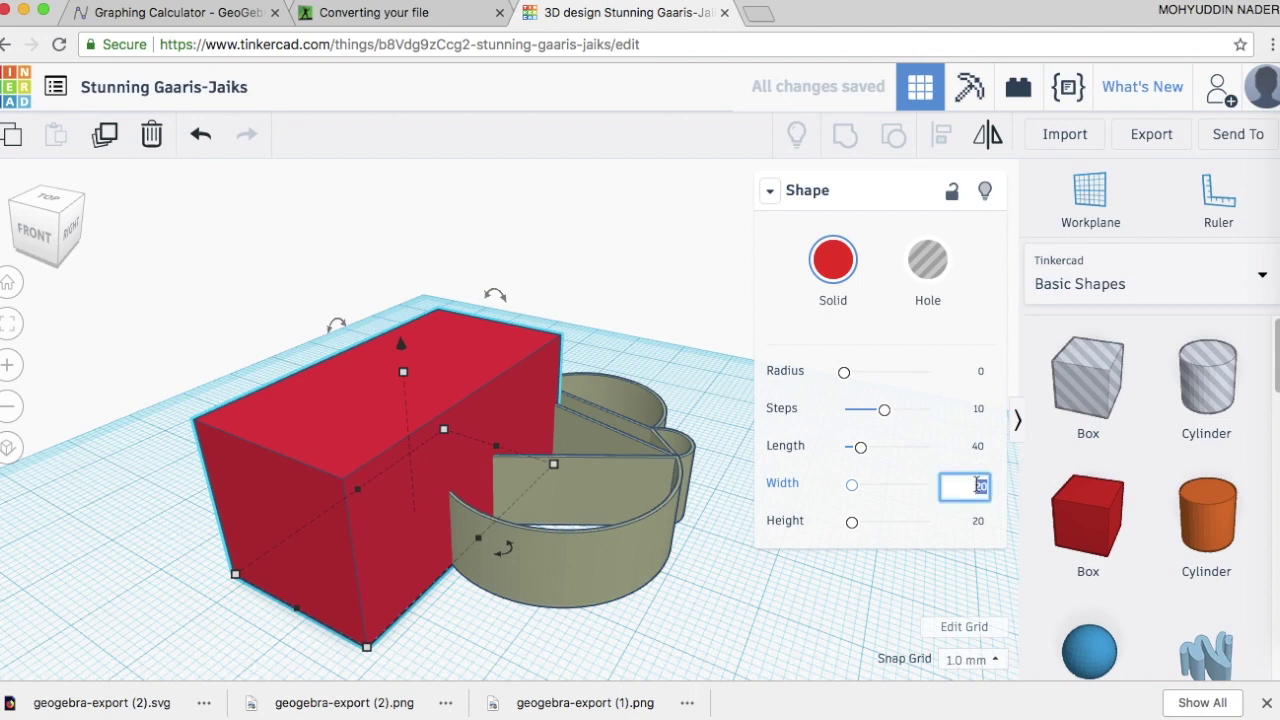
pyautogui.write('40')
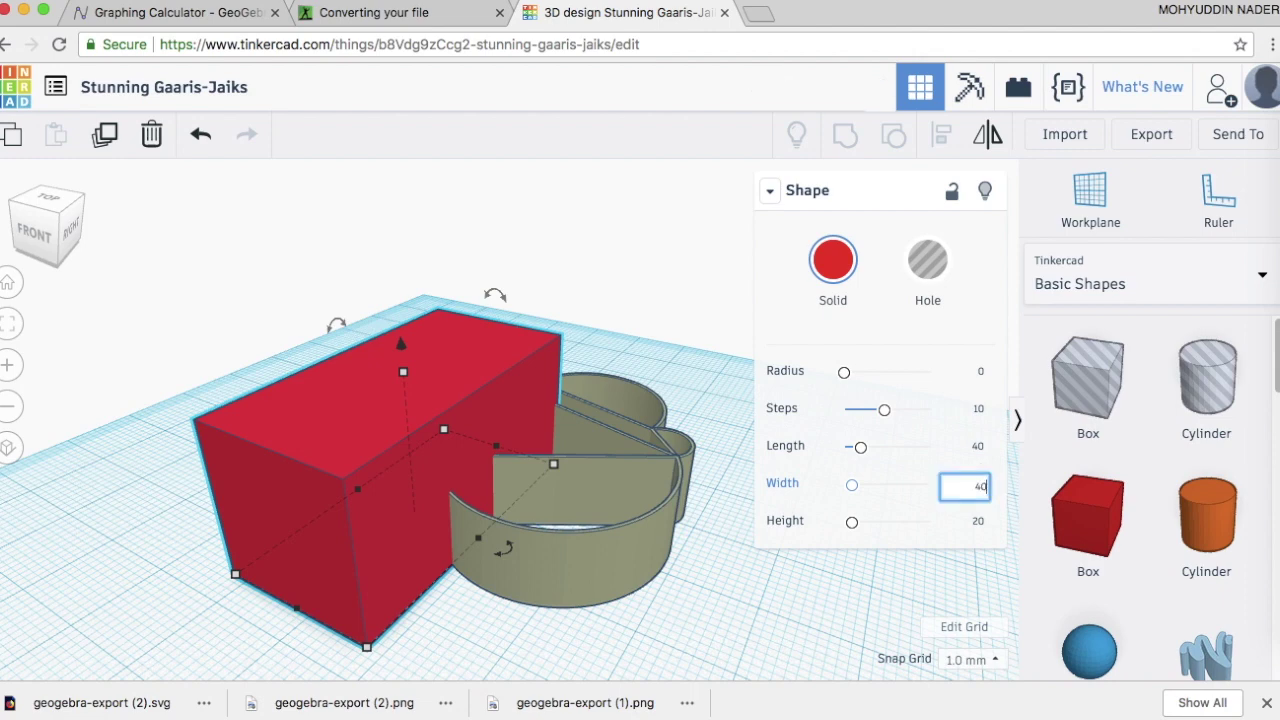
pyautogui.press('Return')
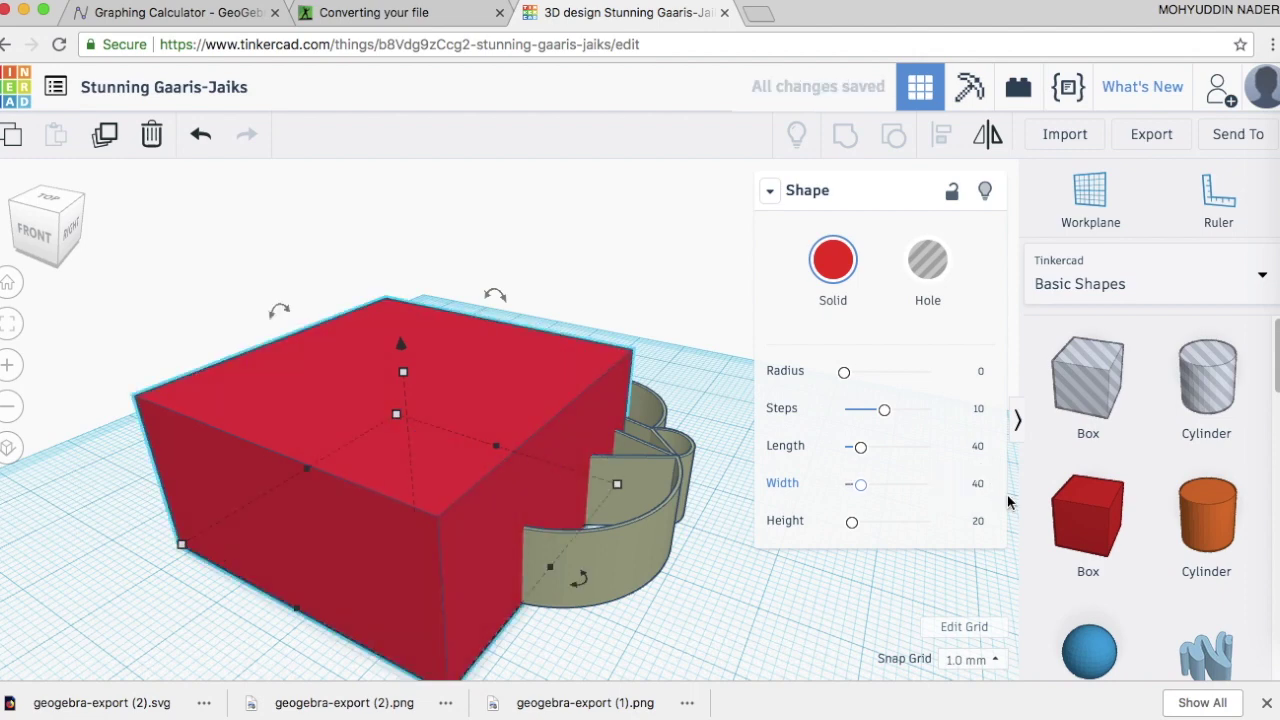
pyautogui.click(976, 528)
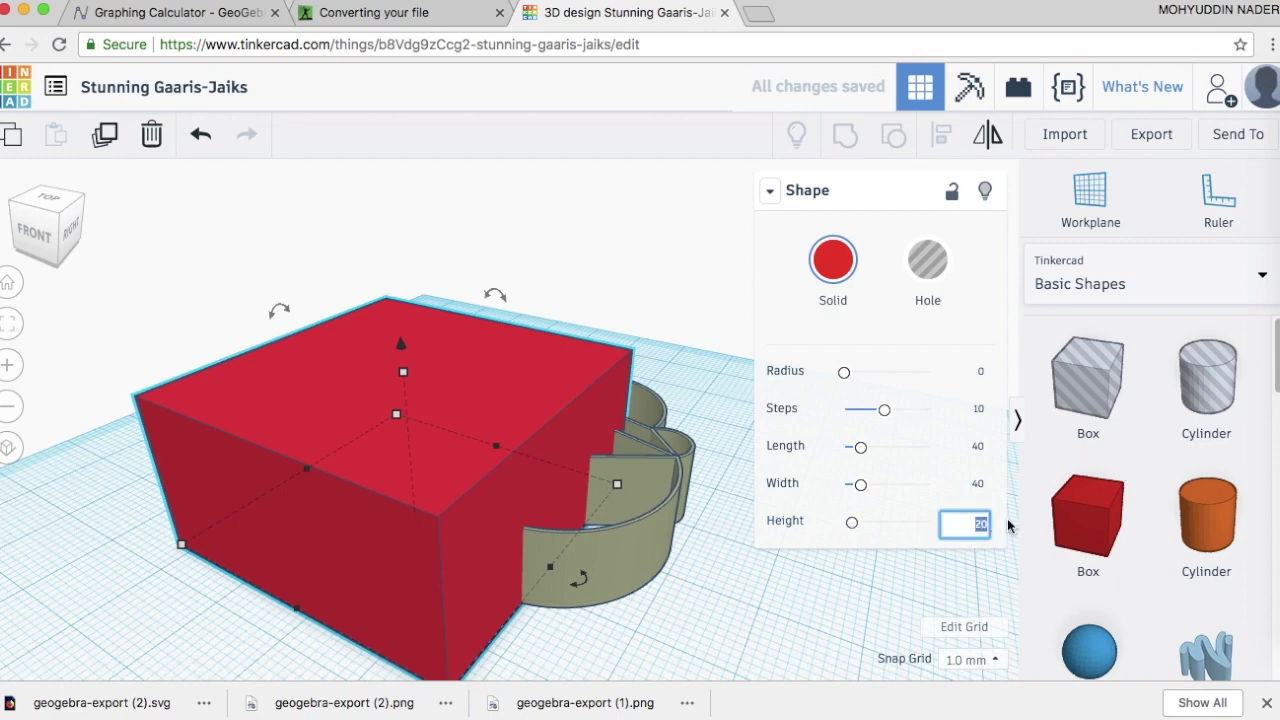
pyautogui.write('4')
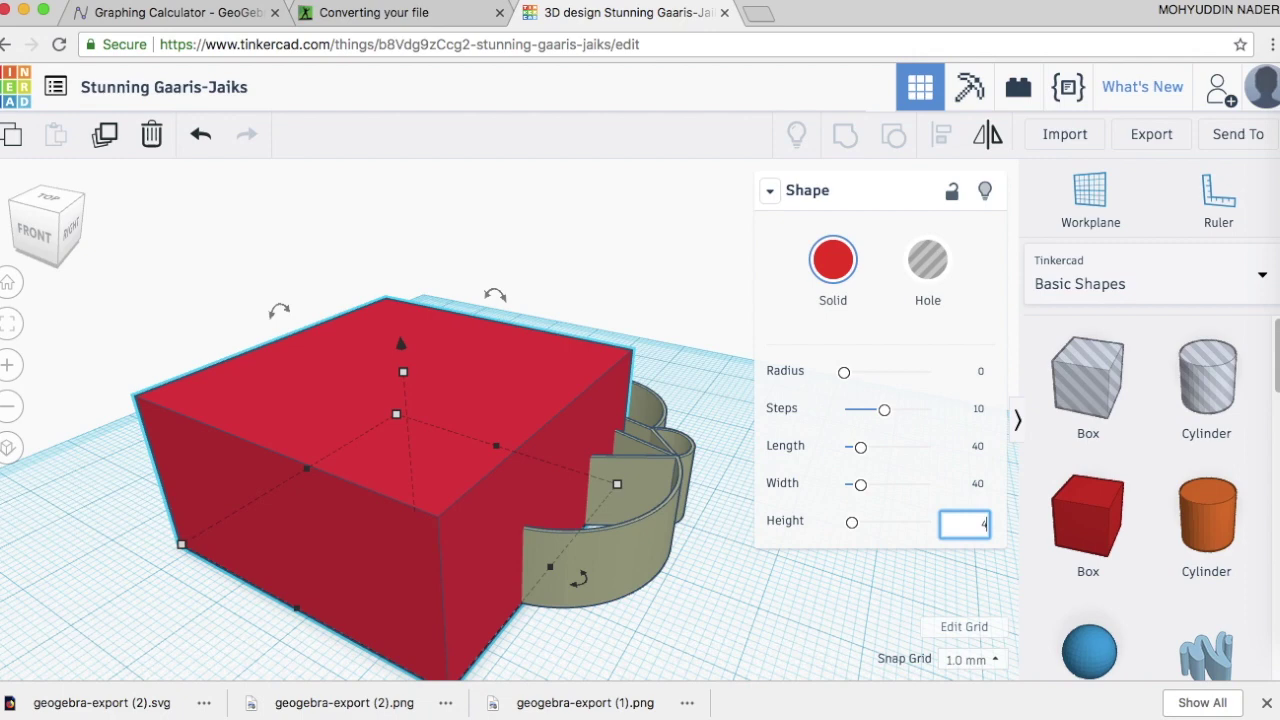
pyautogui.press('Return')
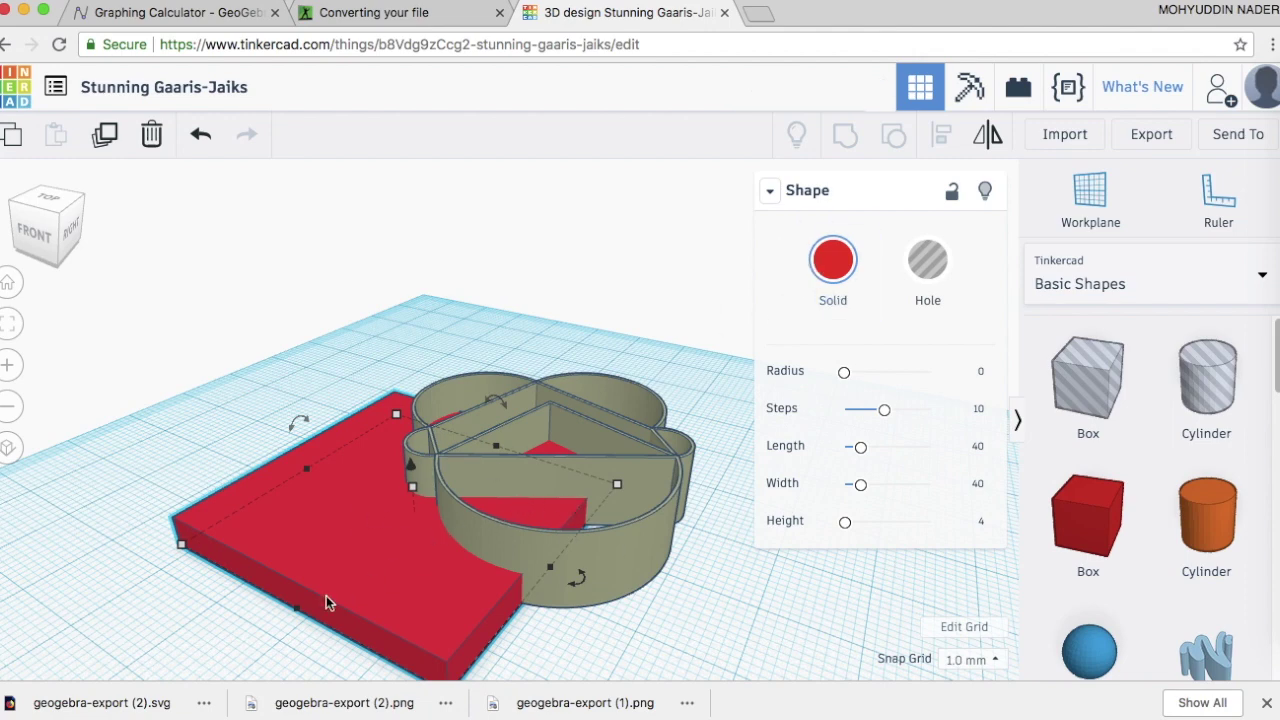
# Step: Slide the red plate under the logo, switch to Top view, and align both shapes' centres
pyautogui.moveTo(326, 602); pyautogui.dragTo(490, 539)
pyautogui.click(40, 240)
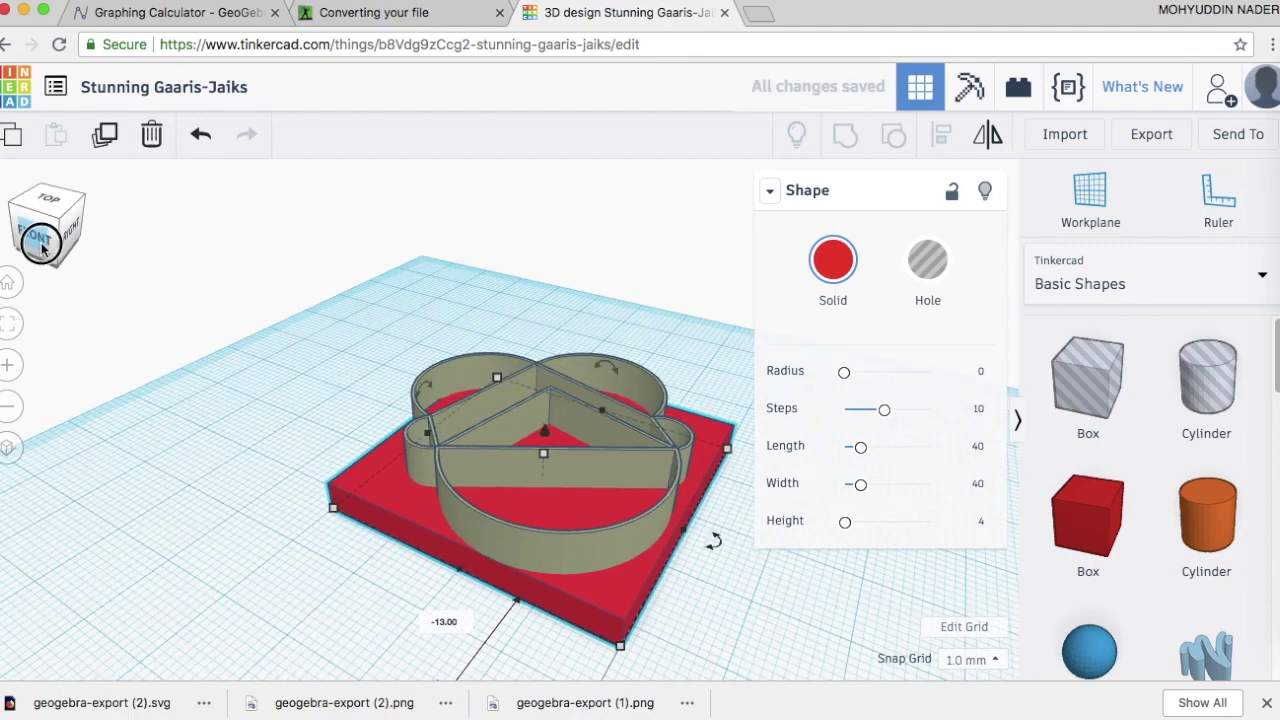
pyautogui.click(49, 222)
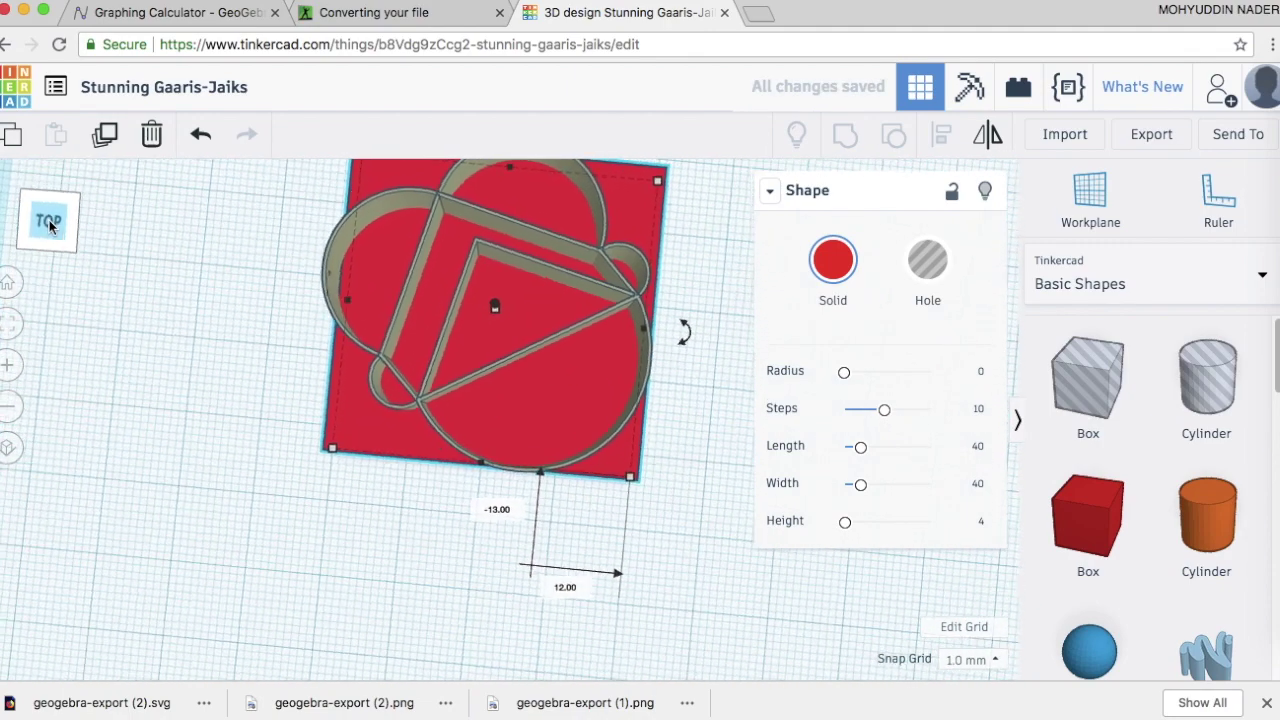
pyautogui.click(269, 373)
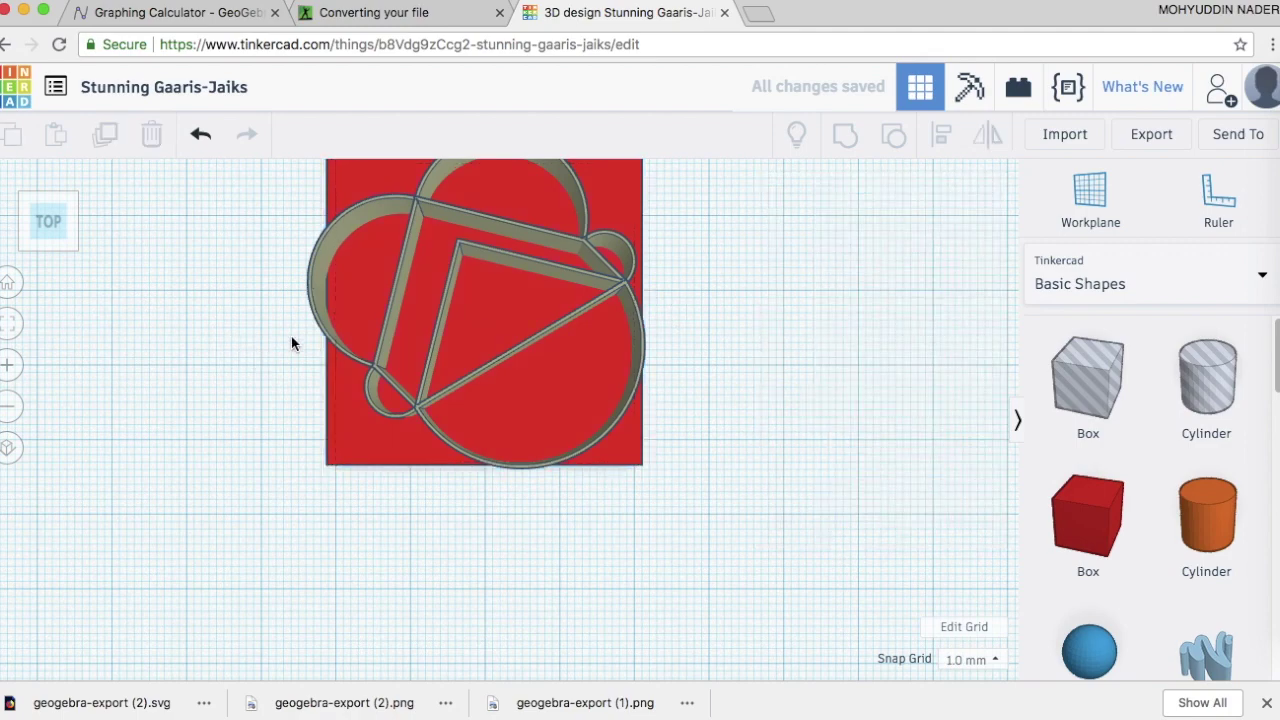
pyautogui.moveTo(291, 343); pyautogui.dragTo(297, 394, button='middle')
pyautogui.moveTo(270, 181); pyautogui.dragTo(782, 606)
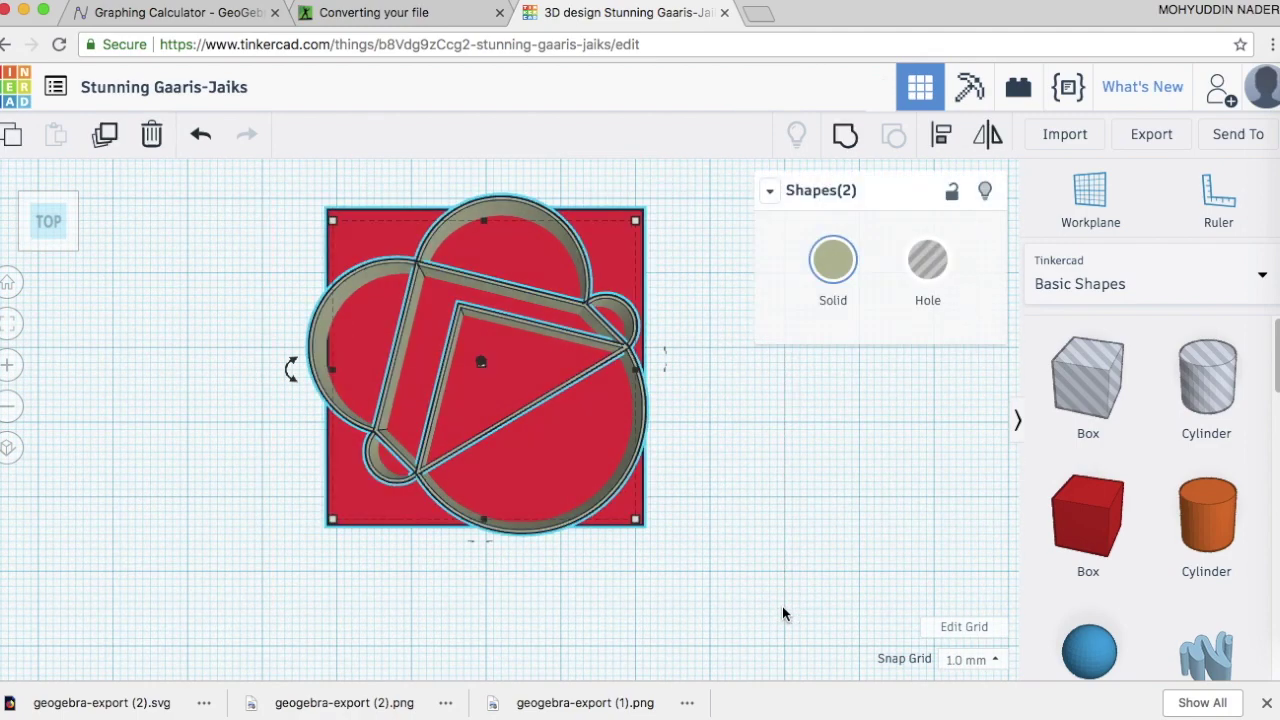
pyautogui.click(940, 142)
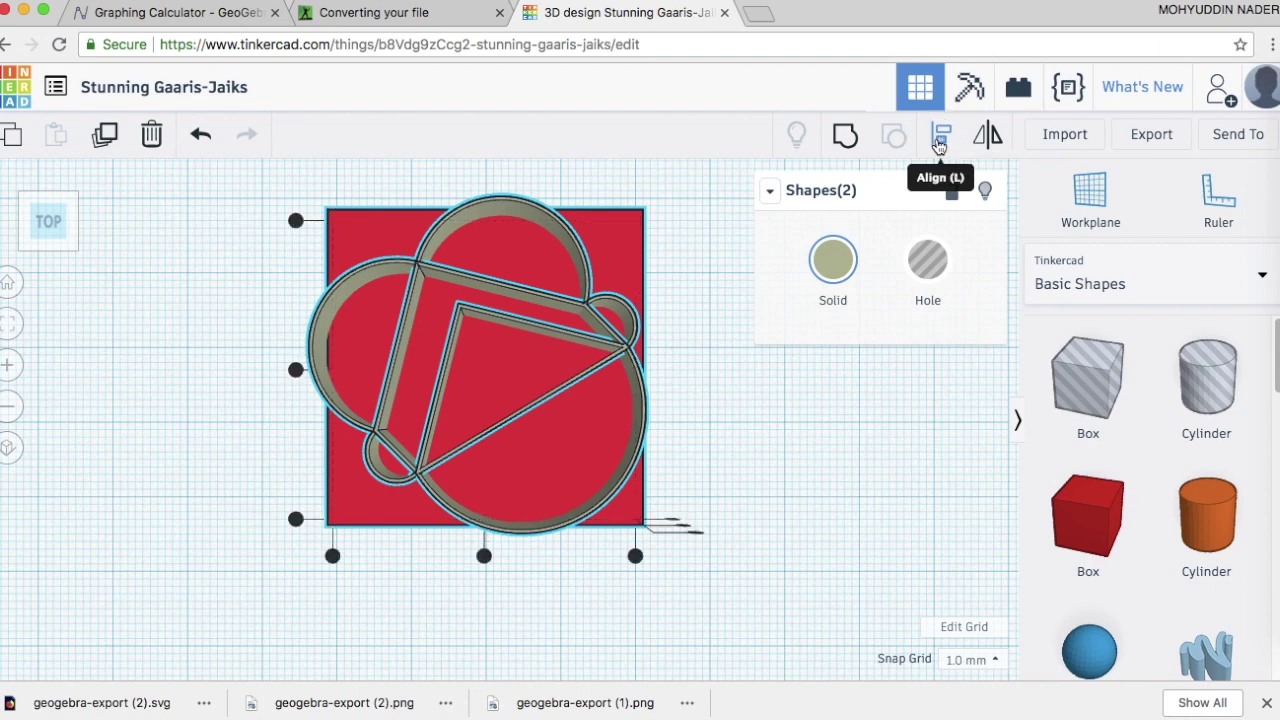
pyautogui.click(484, 557)
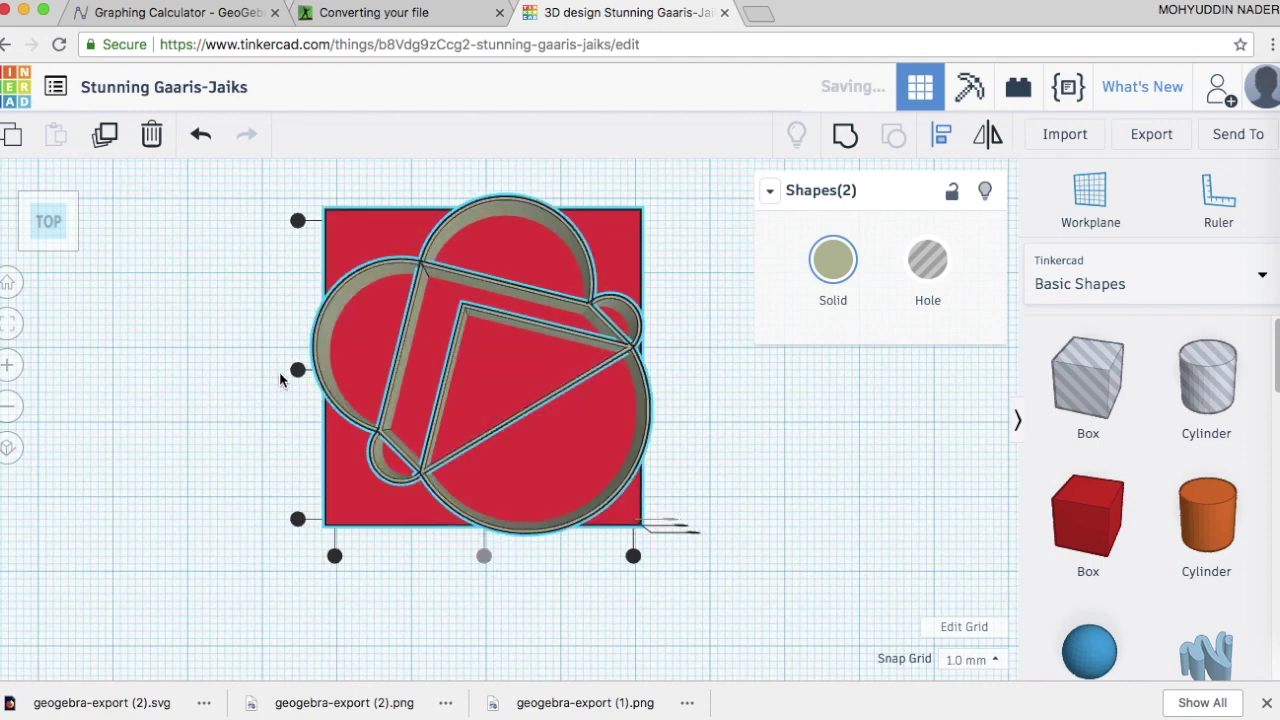
pyautogui.click(297, 370)
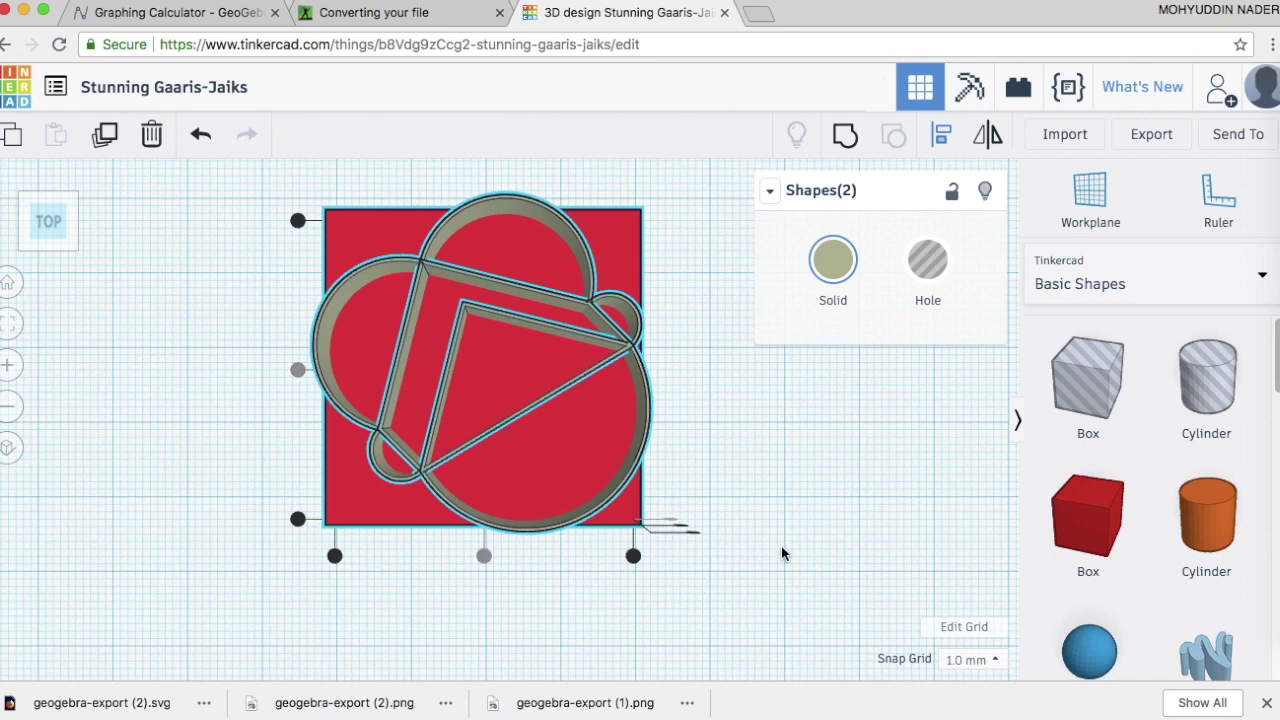
# Step: Shrink the logo to 33.06 per side and re-centre it on the plate with Align
pyautogui.click(685, 421)
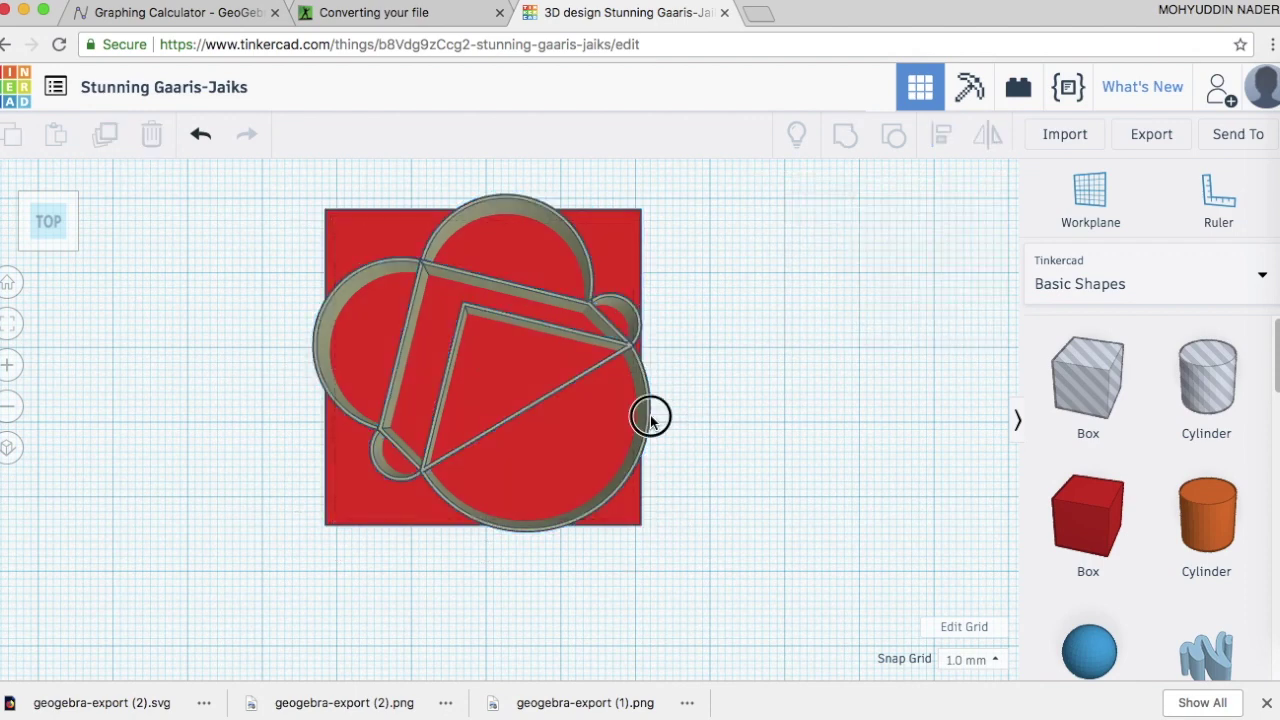
pyautogui.click(644, 420)
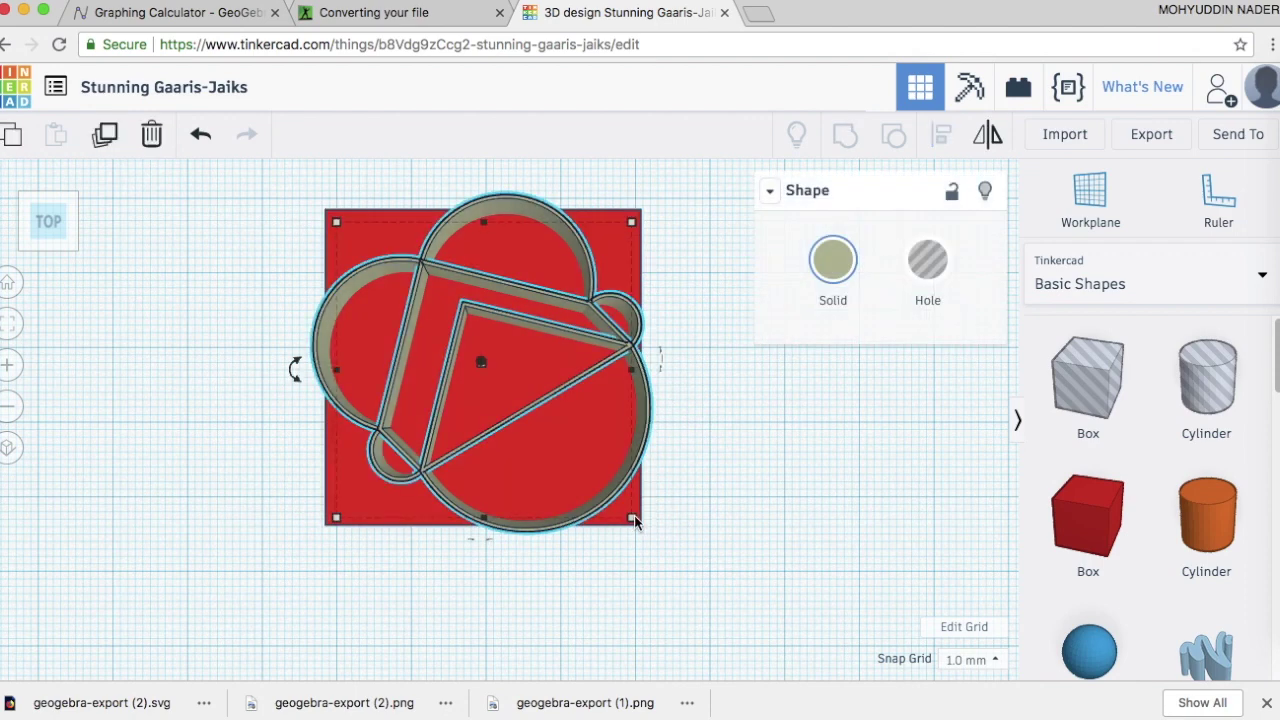
pyautogui.moveTo(634, 518)
pyautogui.moveTo(634, 518); pyautogui.dragTo(583, 469)
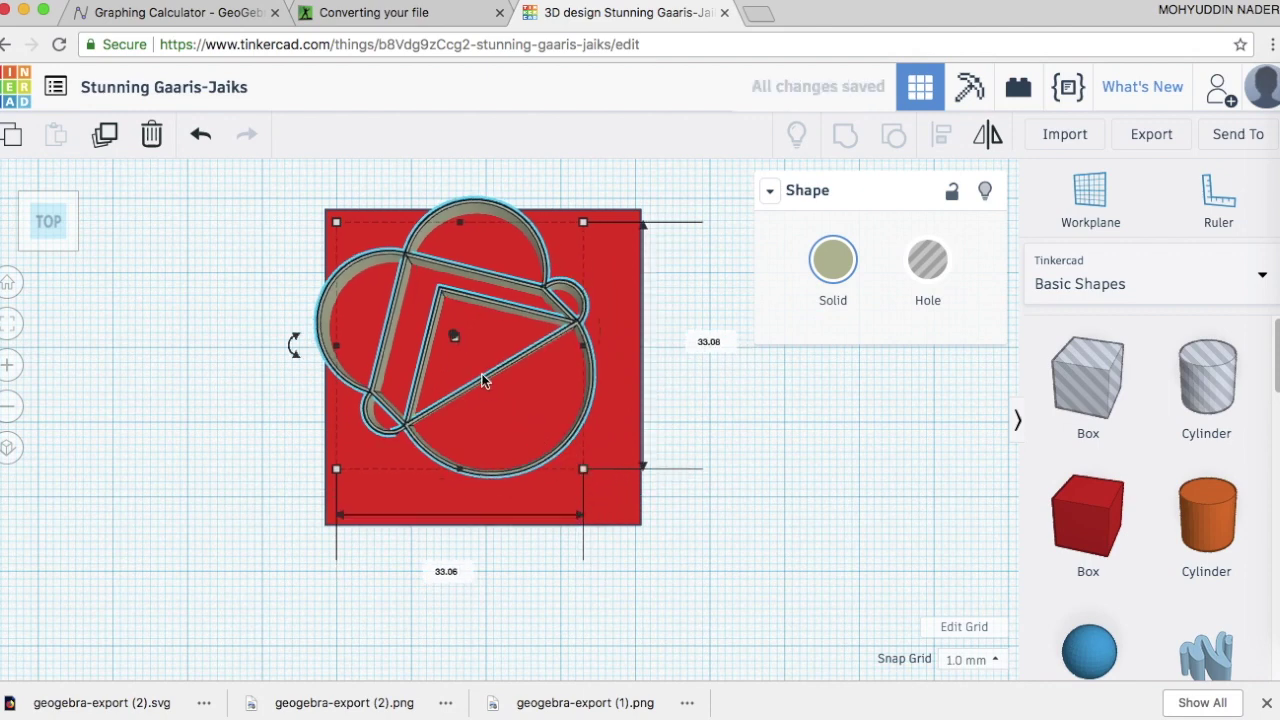
pyautogui.click(665, 388)
pyautogui.moveTo(251, 171); pyautogui.dragTo(712, 595)
pyautogui.click(941, 136)
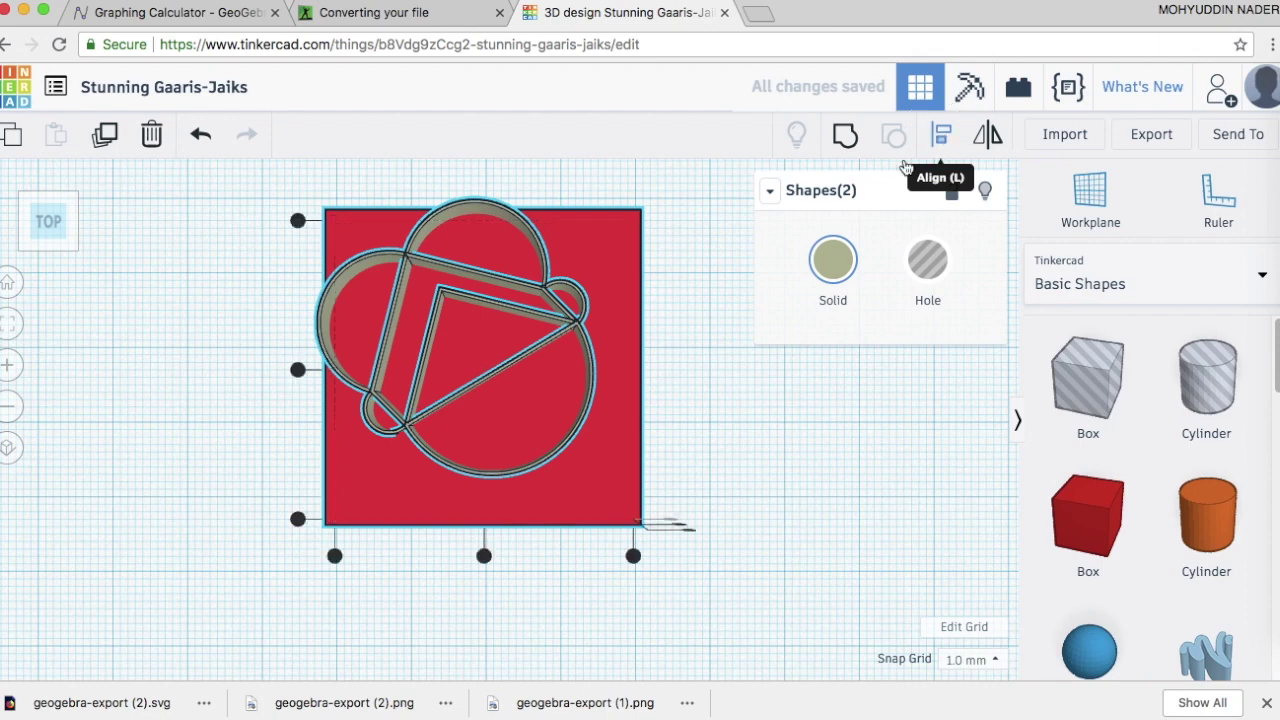
pyautogui.click(484, 556)
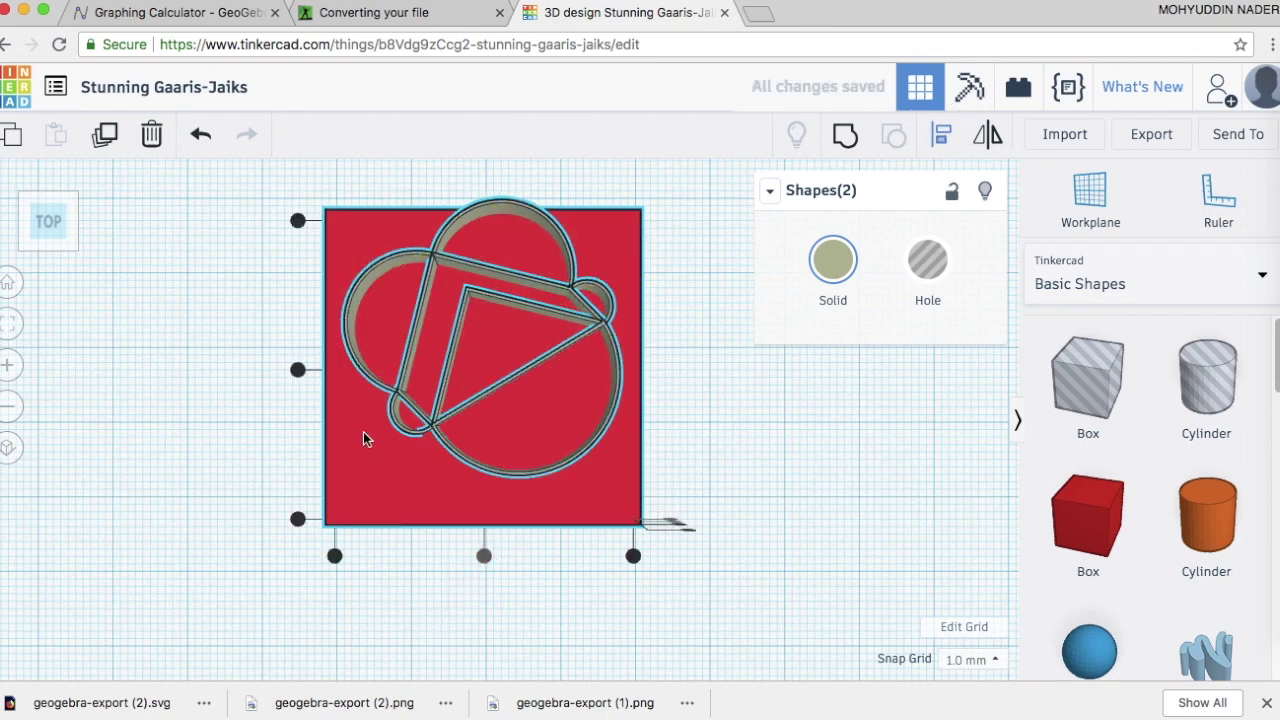
pyautogui.click(298, 370)
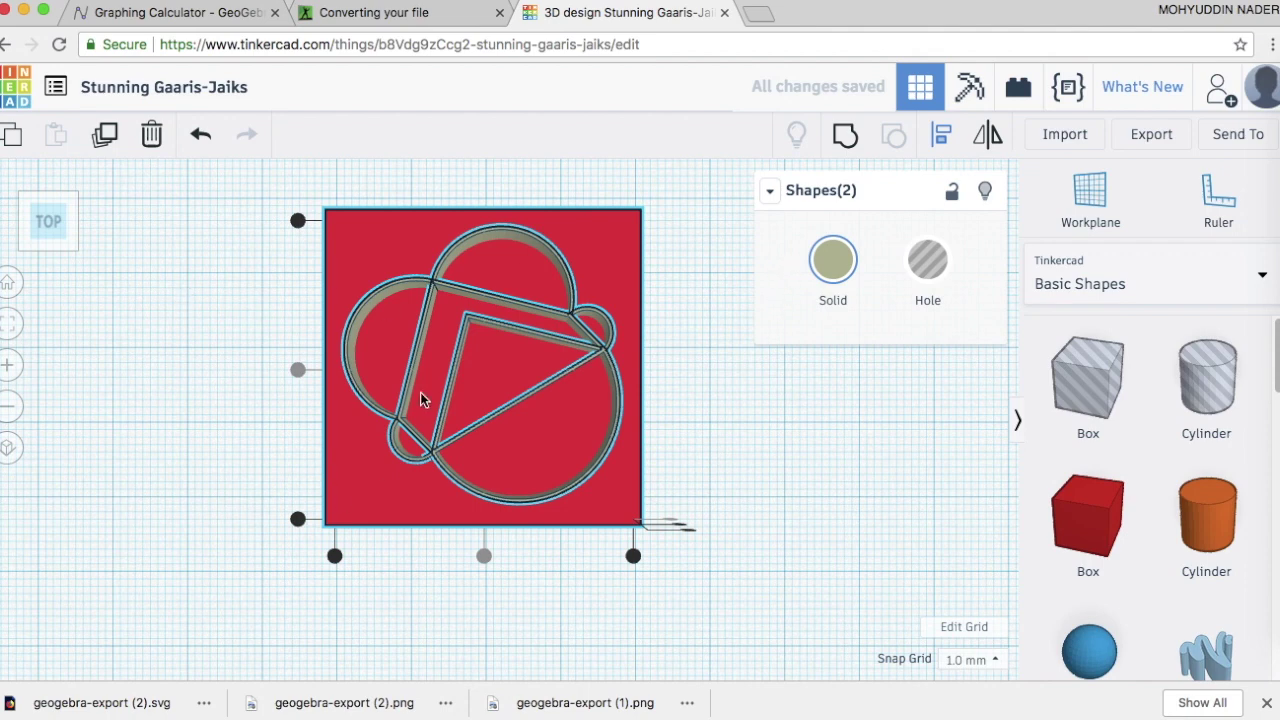
# Step: Group the logo and plate and colour the group solid red
pyautogui.click(838, 137)
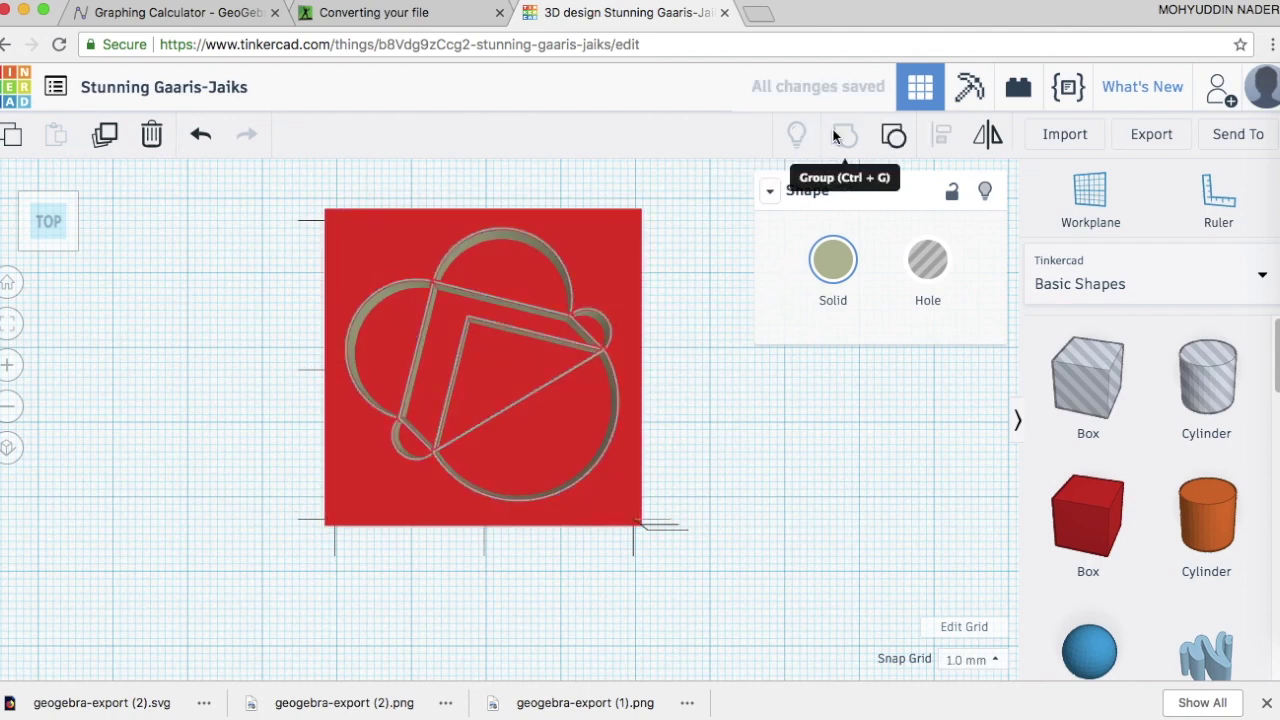
pyautogui.click(835, 276)
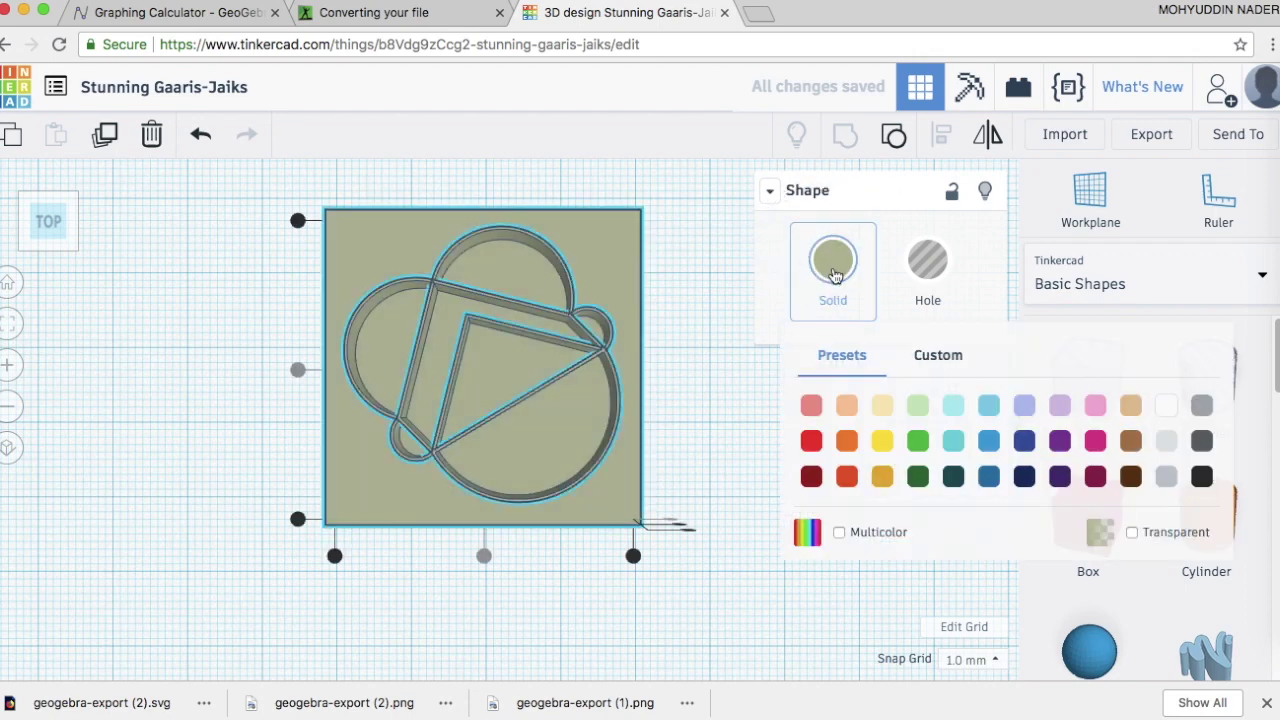
pyautogui.click(819, 448)
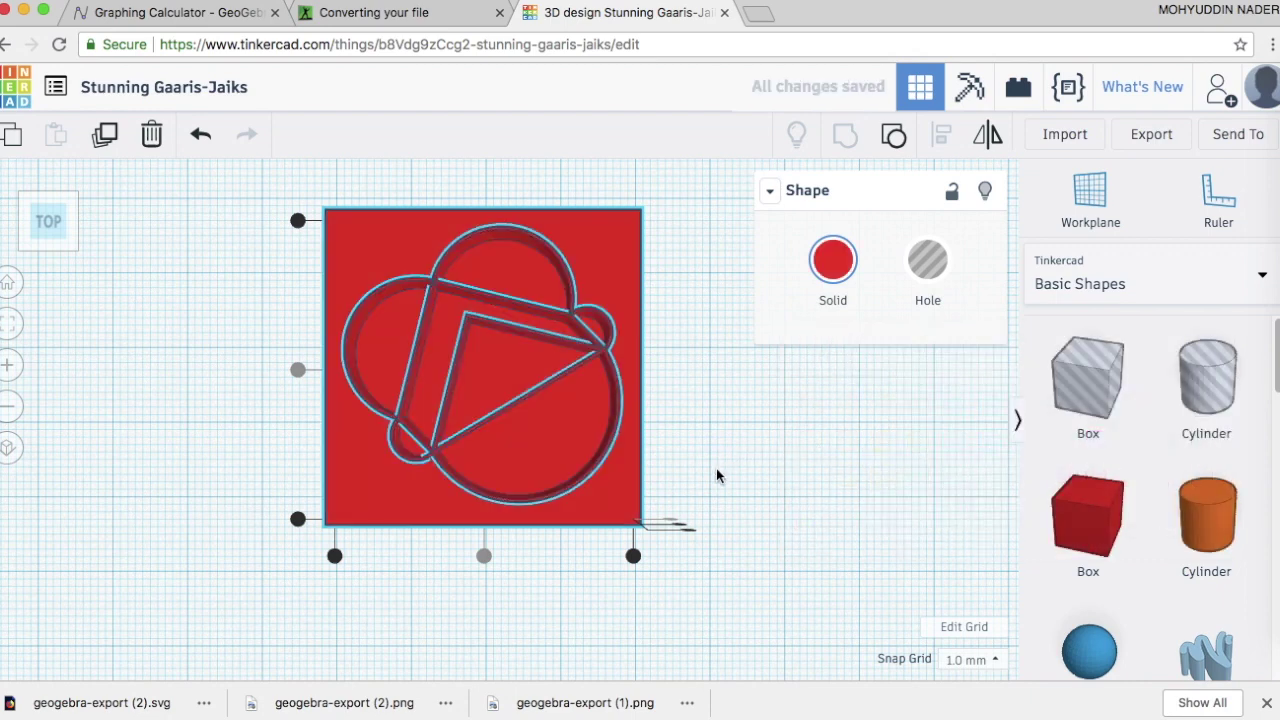
pyautogui.click(728, 510)
# Step: View the red stamp from an angled front perspective and select it
pyautogui.click(64, 242)
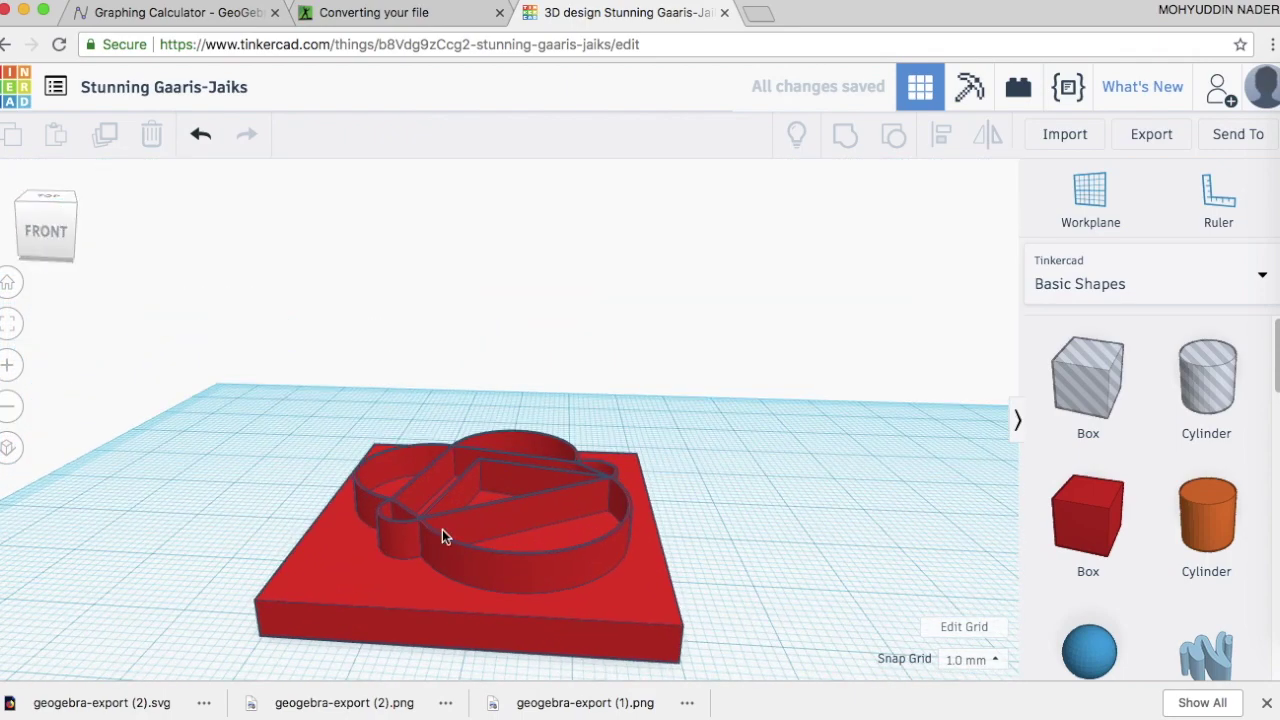
pyautogui.scroll(-2, 454, 533)
pyautogui.scroll(2, 454, 537)
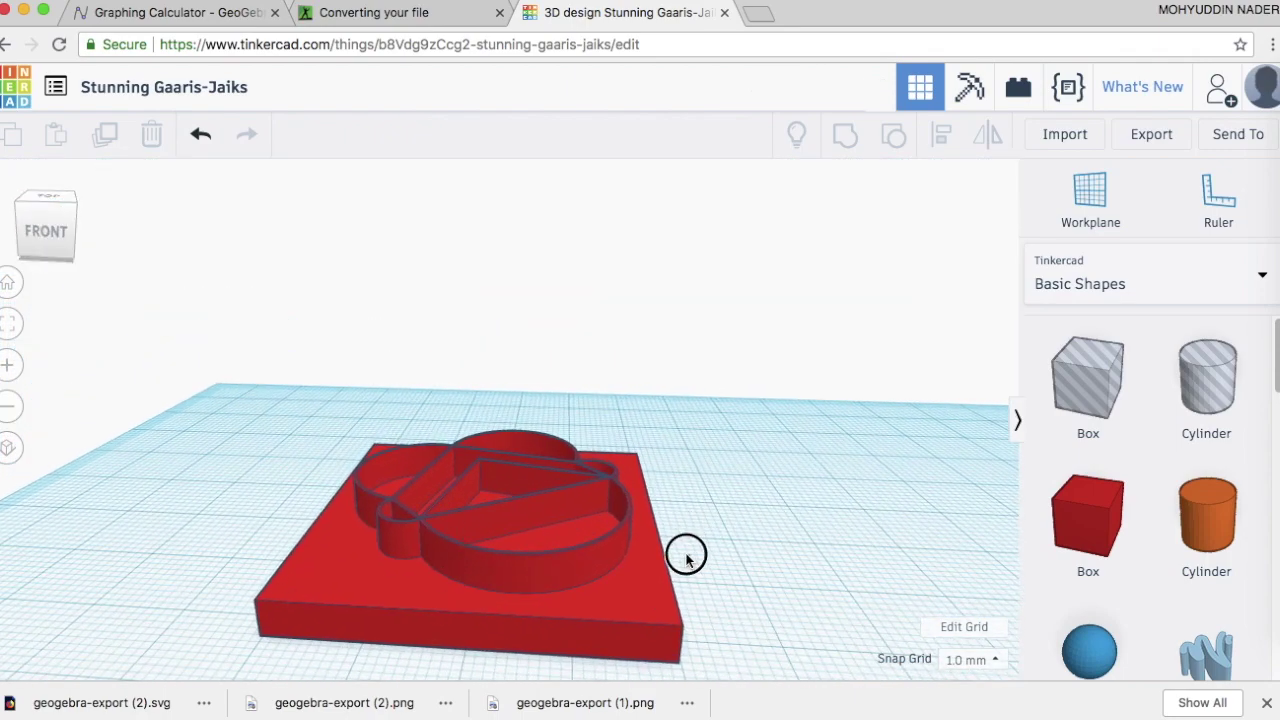
pyautogui.click(595, 549)
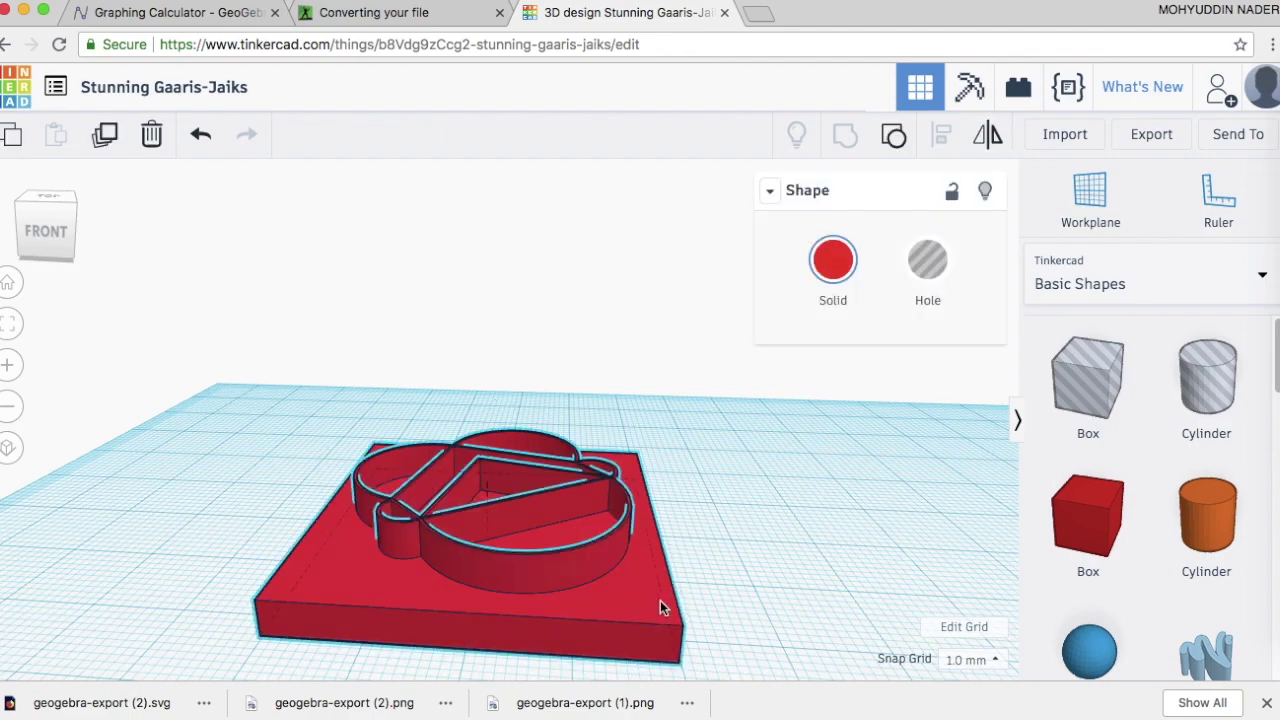
# Step: Rename the design to the owner's name followed by 'stamp 3' and export it as .STL
pyautogui.click(744, 563)
pyautogui.moveTo(775, 531); pyautogui.dragTo(537, 498, button='right')
pyautogui.click(188, 87)
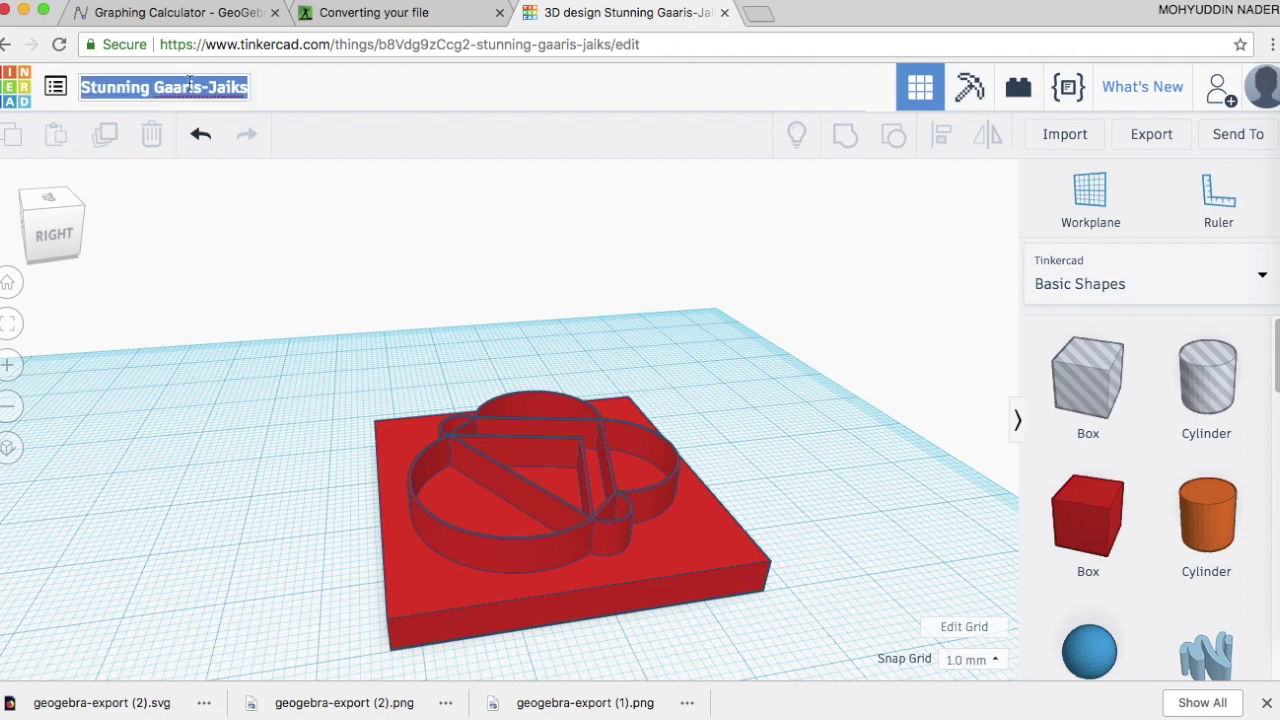
pyautogui.write('mohyuddin stamp 3')
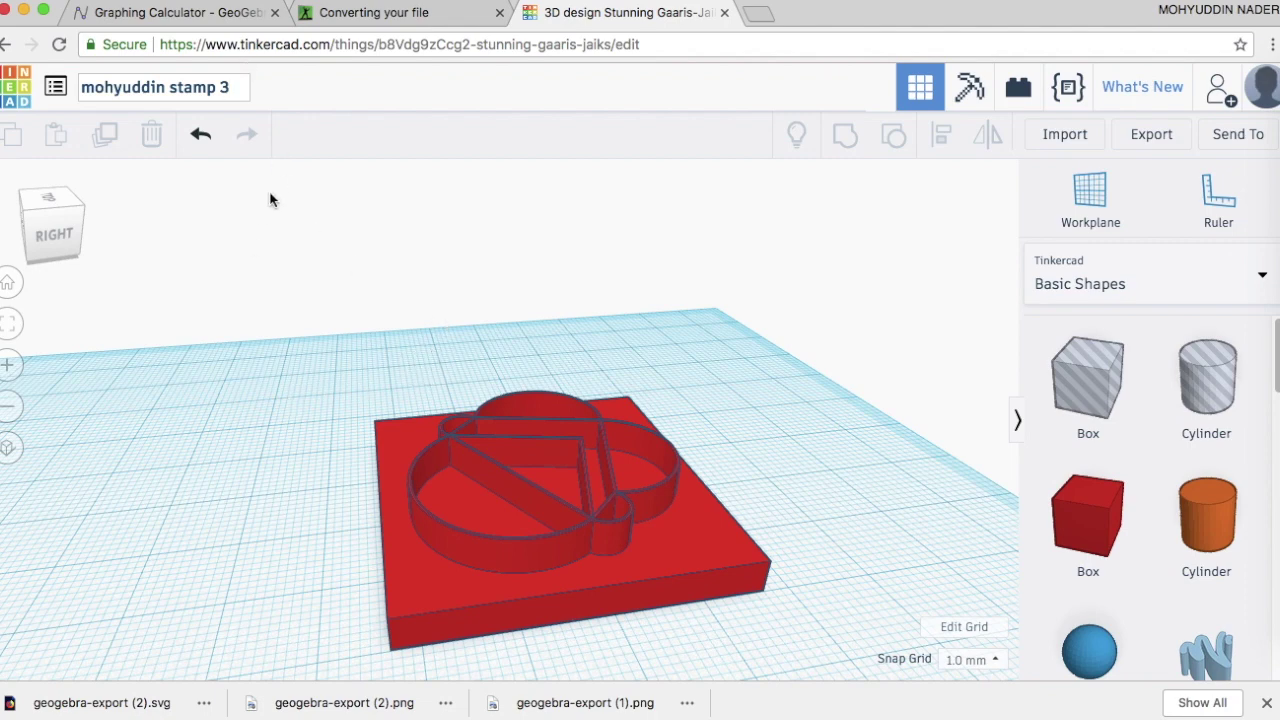
pyautogui.click(1146, 136)
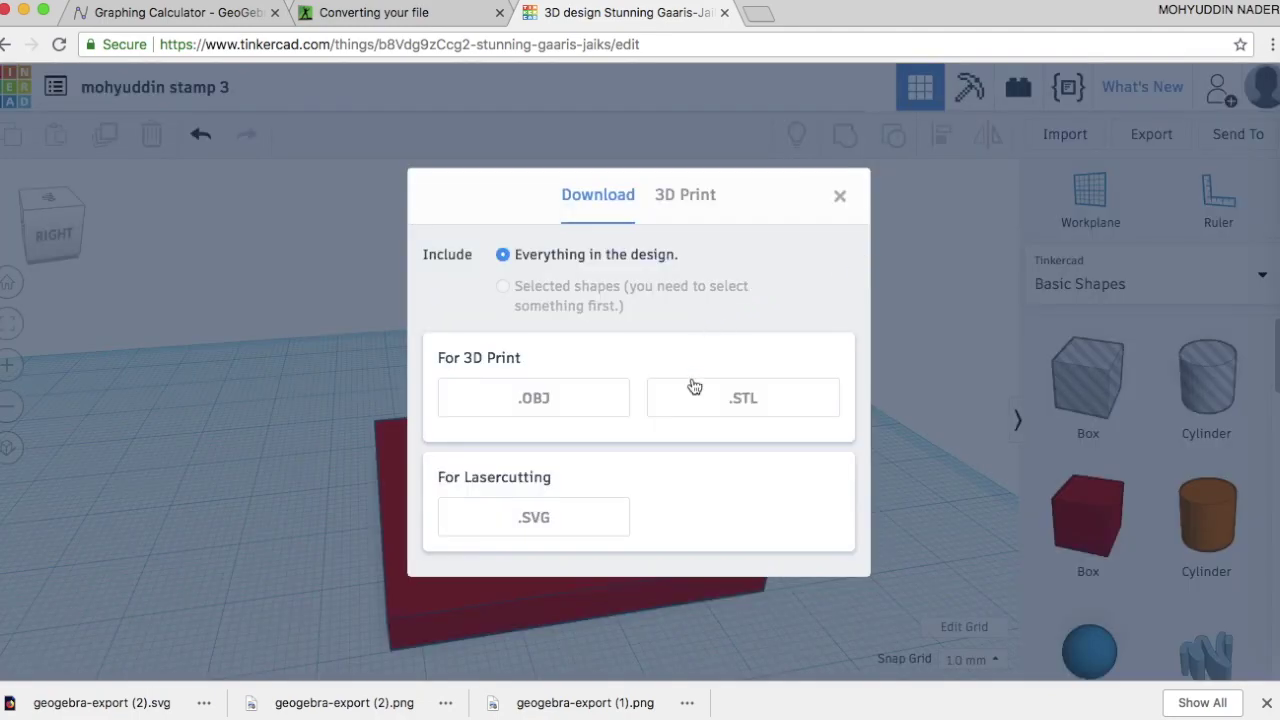
pyautogui.click(699, 400)
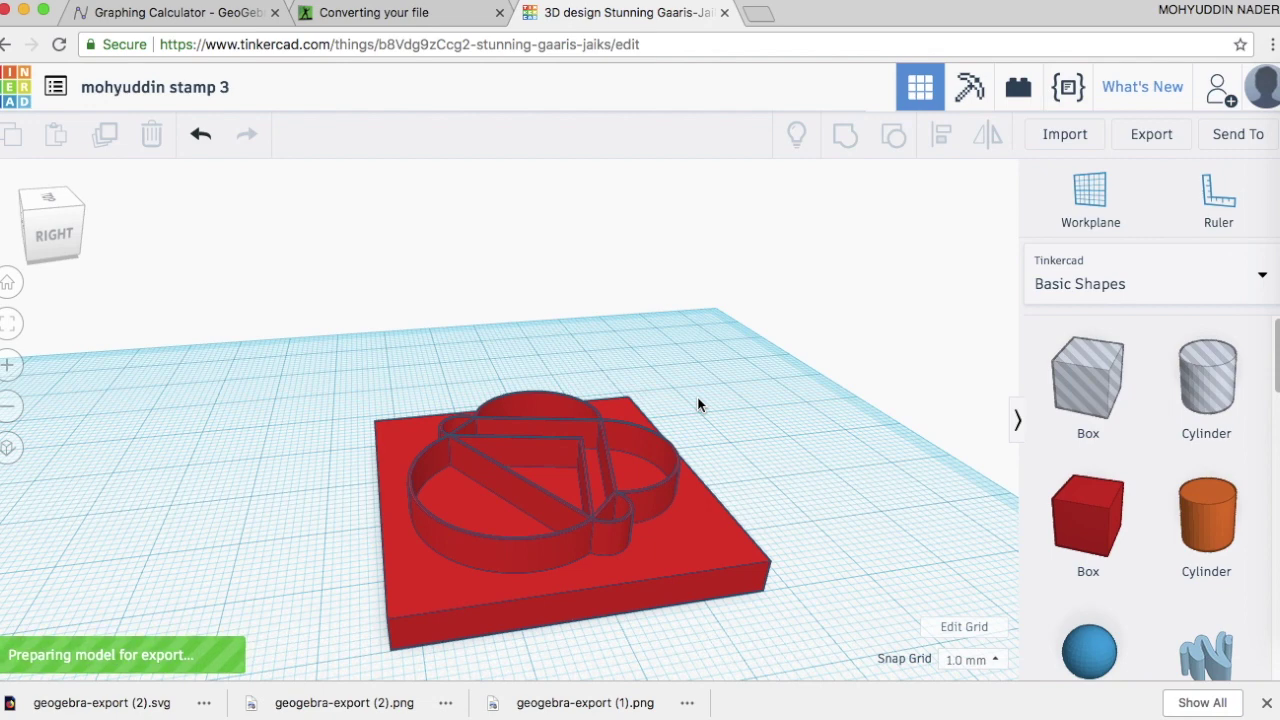